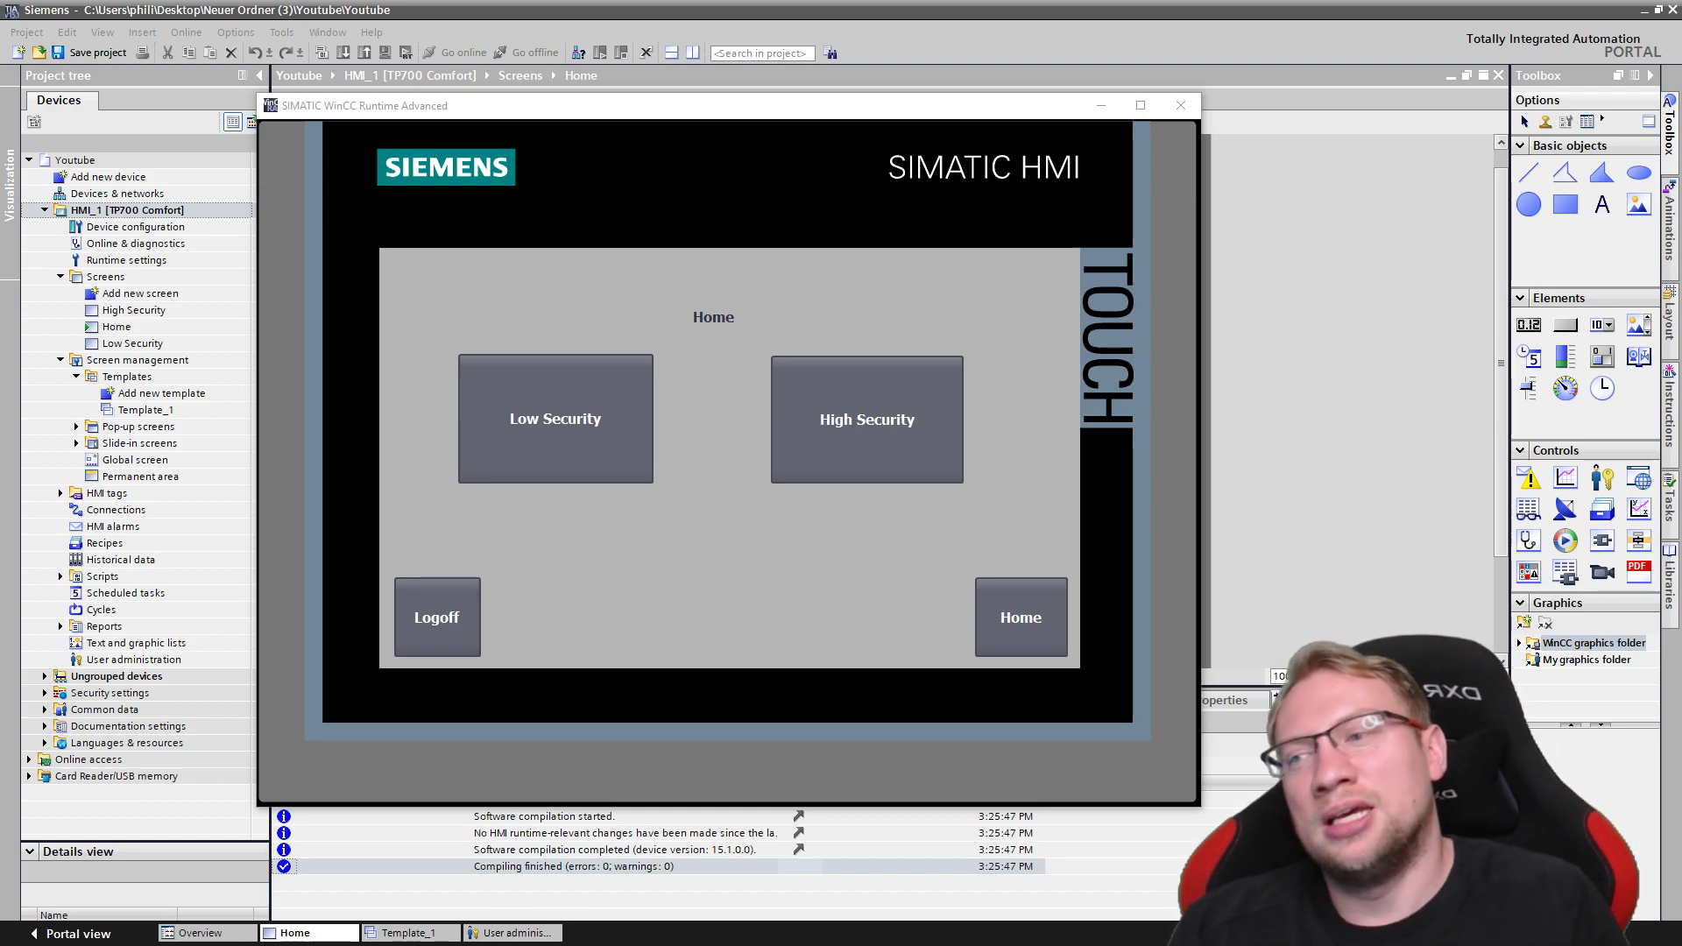
Step: Request the Low Security screen in runtime, then cancel the login prompt that appears
drag(958, 106, 1142, 93)
click(1104, 359)
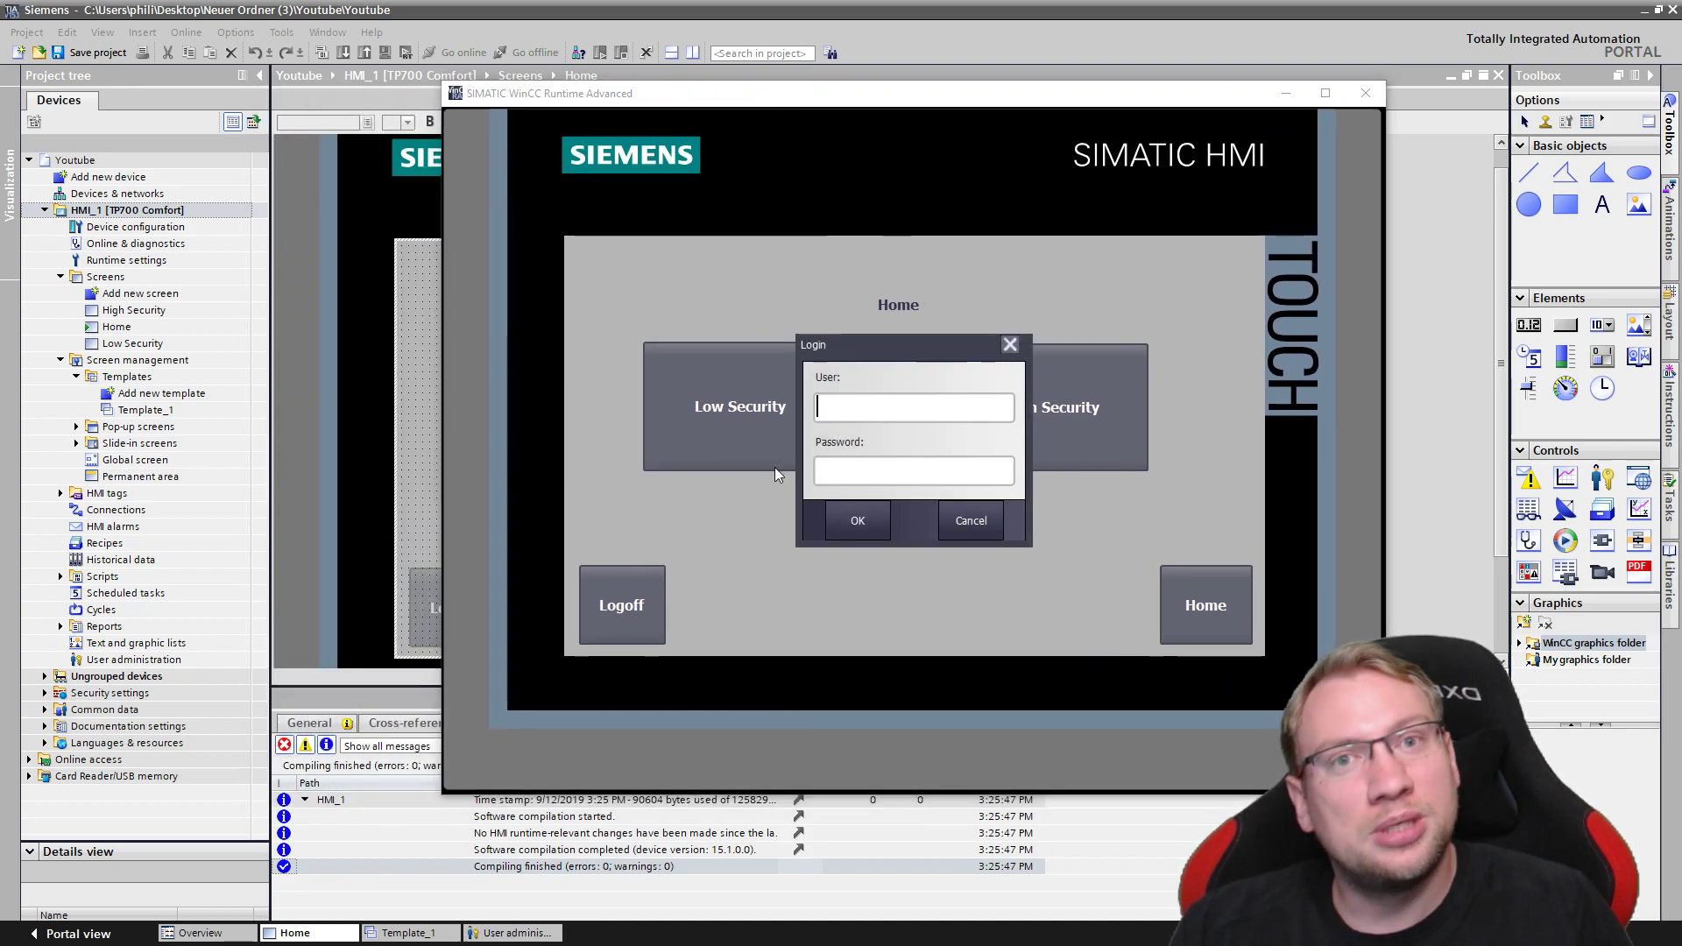
click(974, 531)
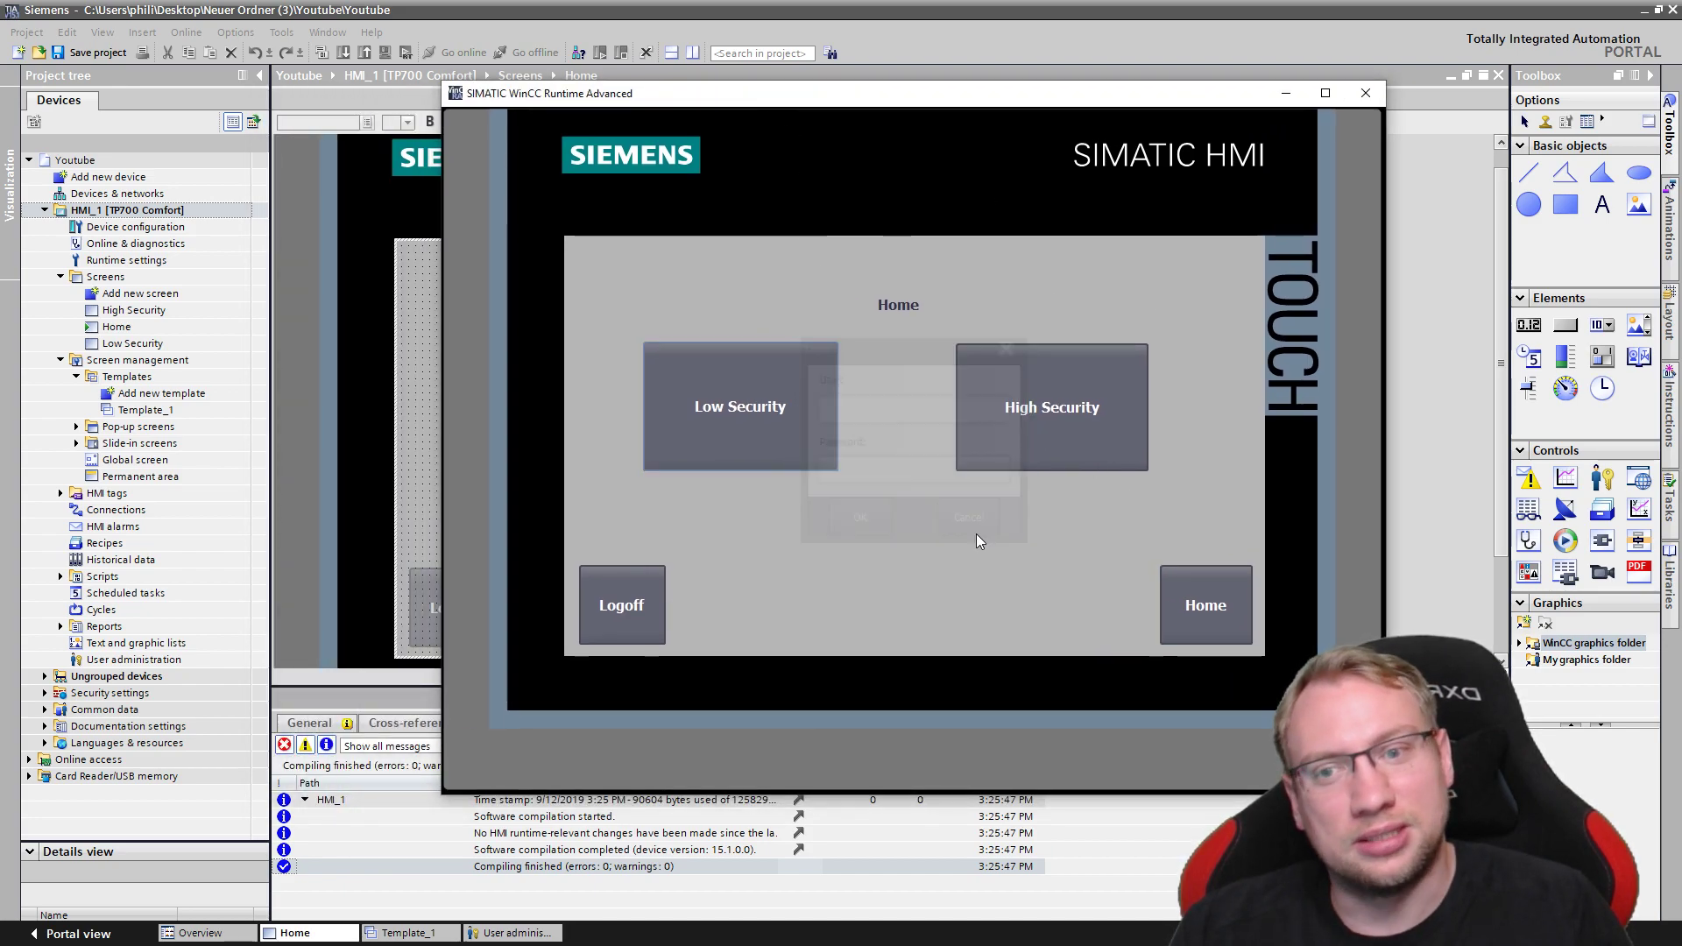
Step: Log in as the operator user, open Low Security, then return to the Home screen
click(742, 417)
text(ope)
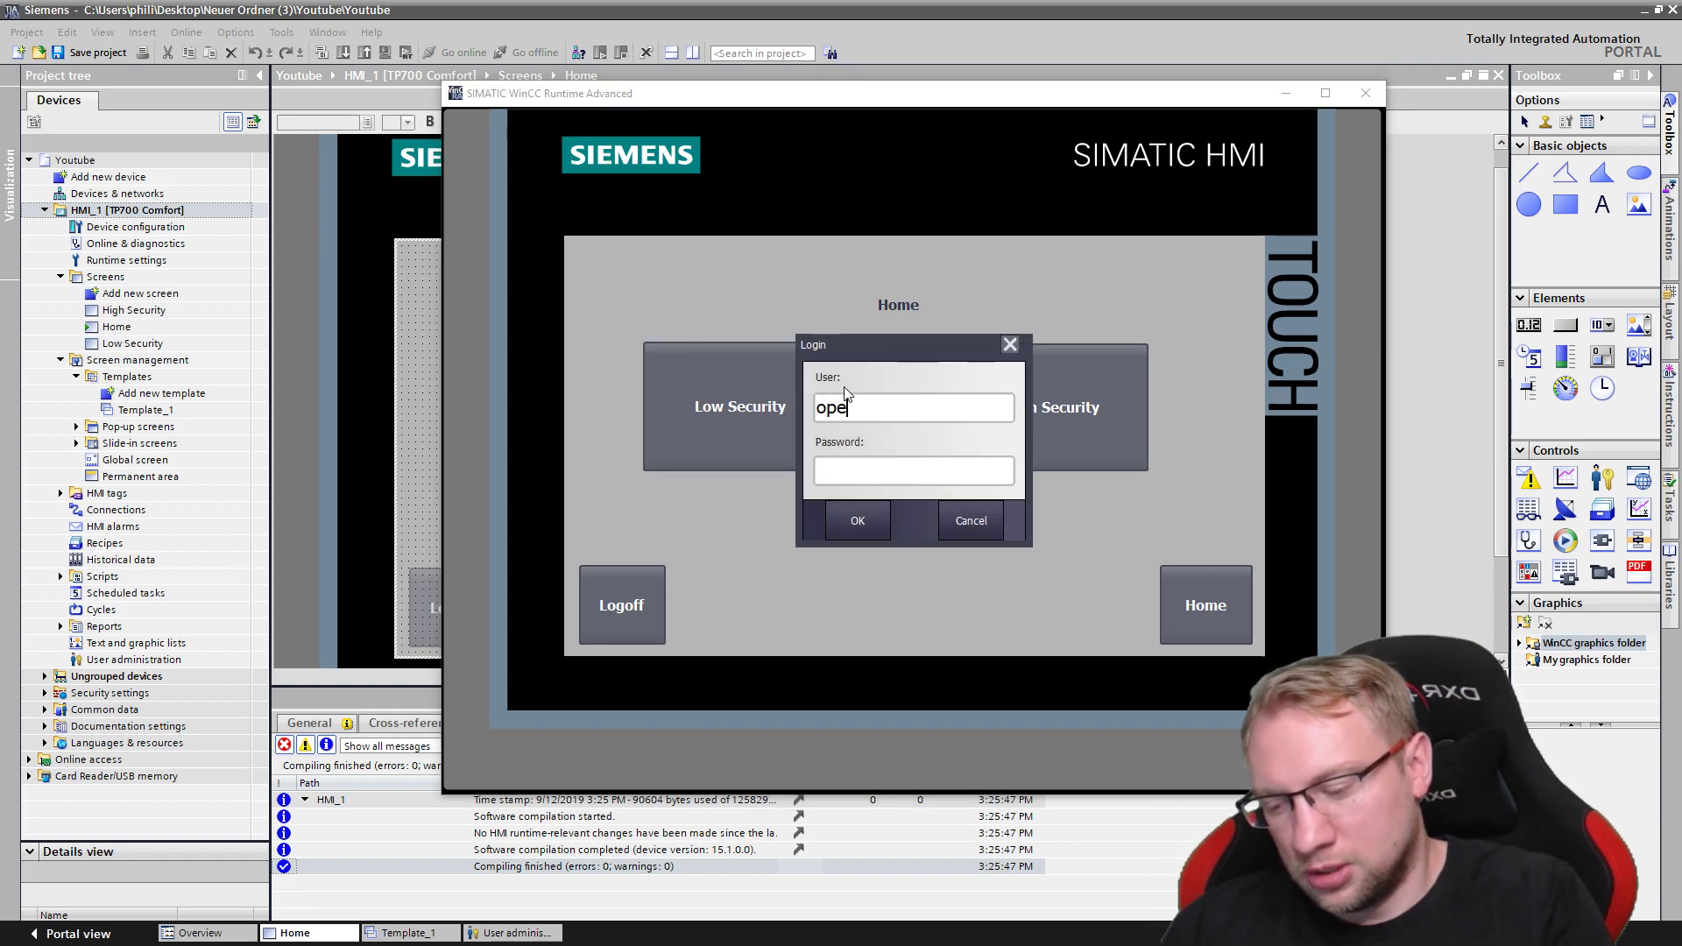
text(ratoroperator)
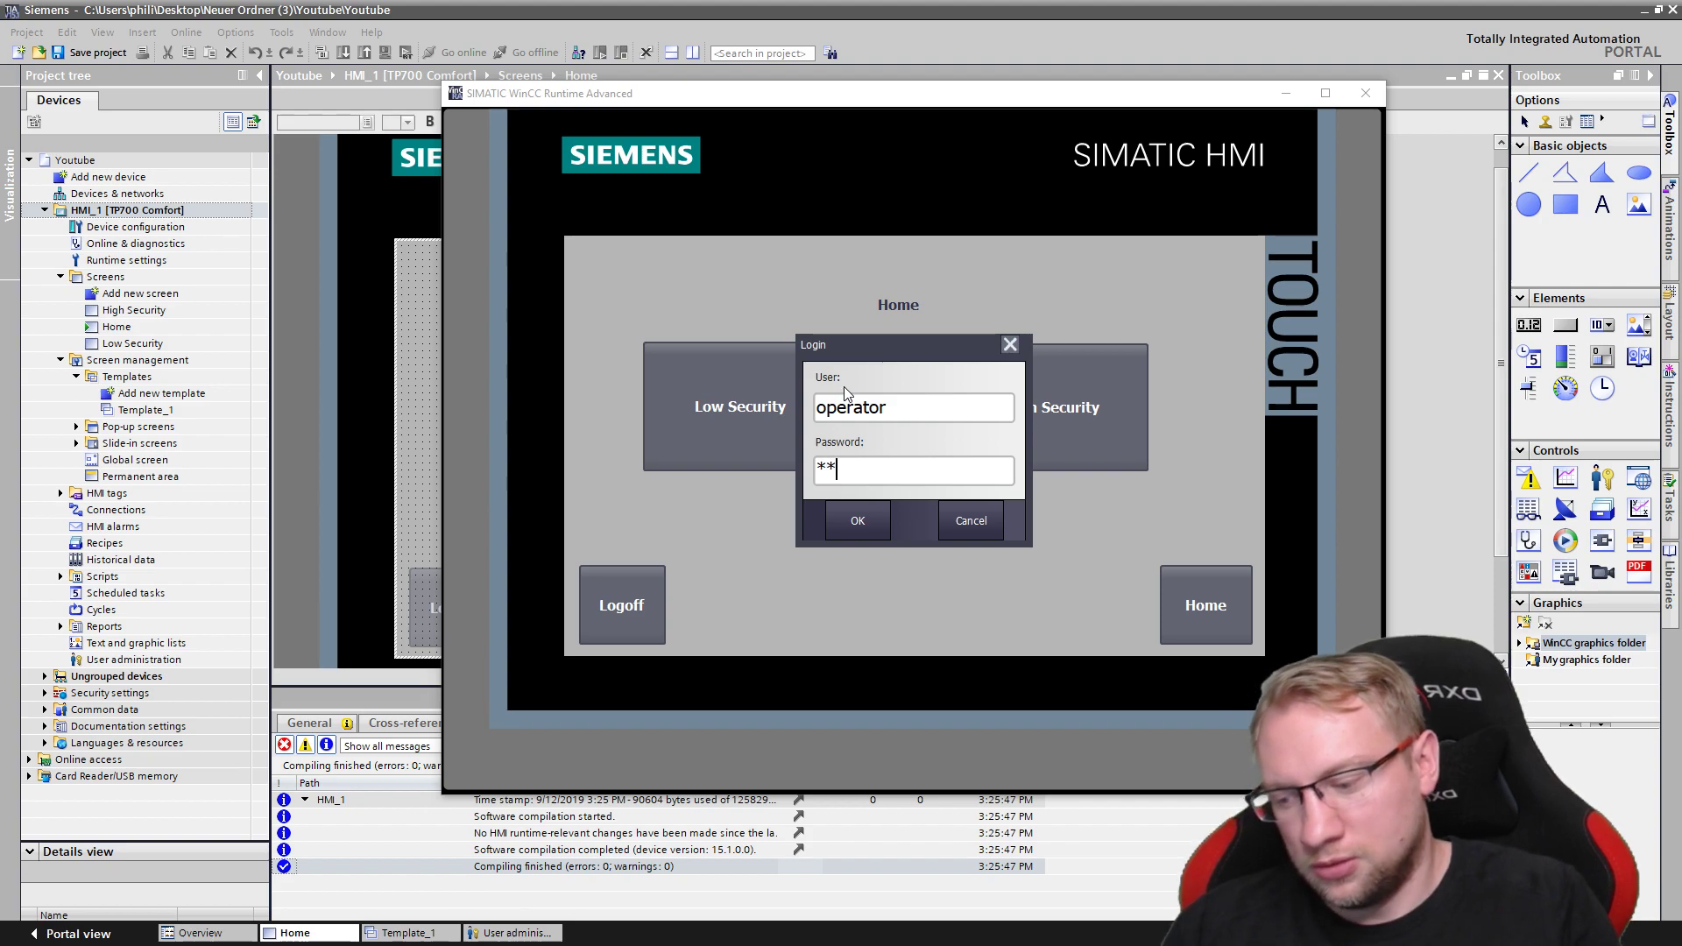
key(Return)
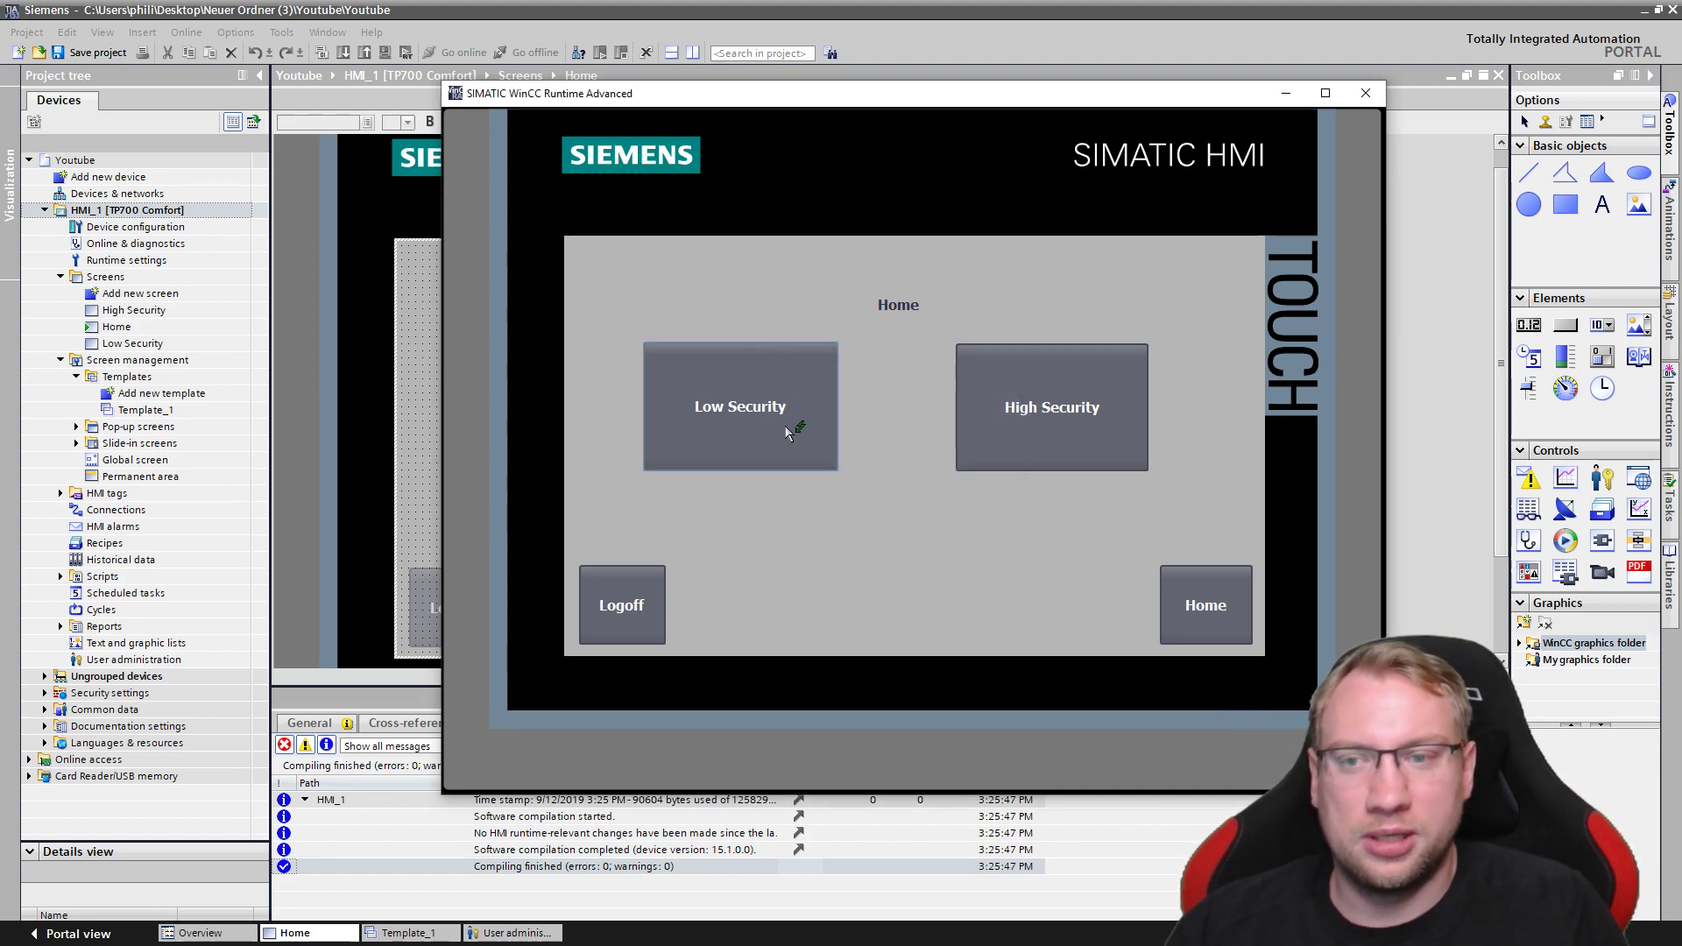
click(779, 398)
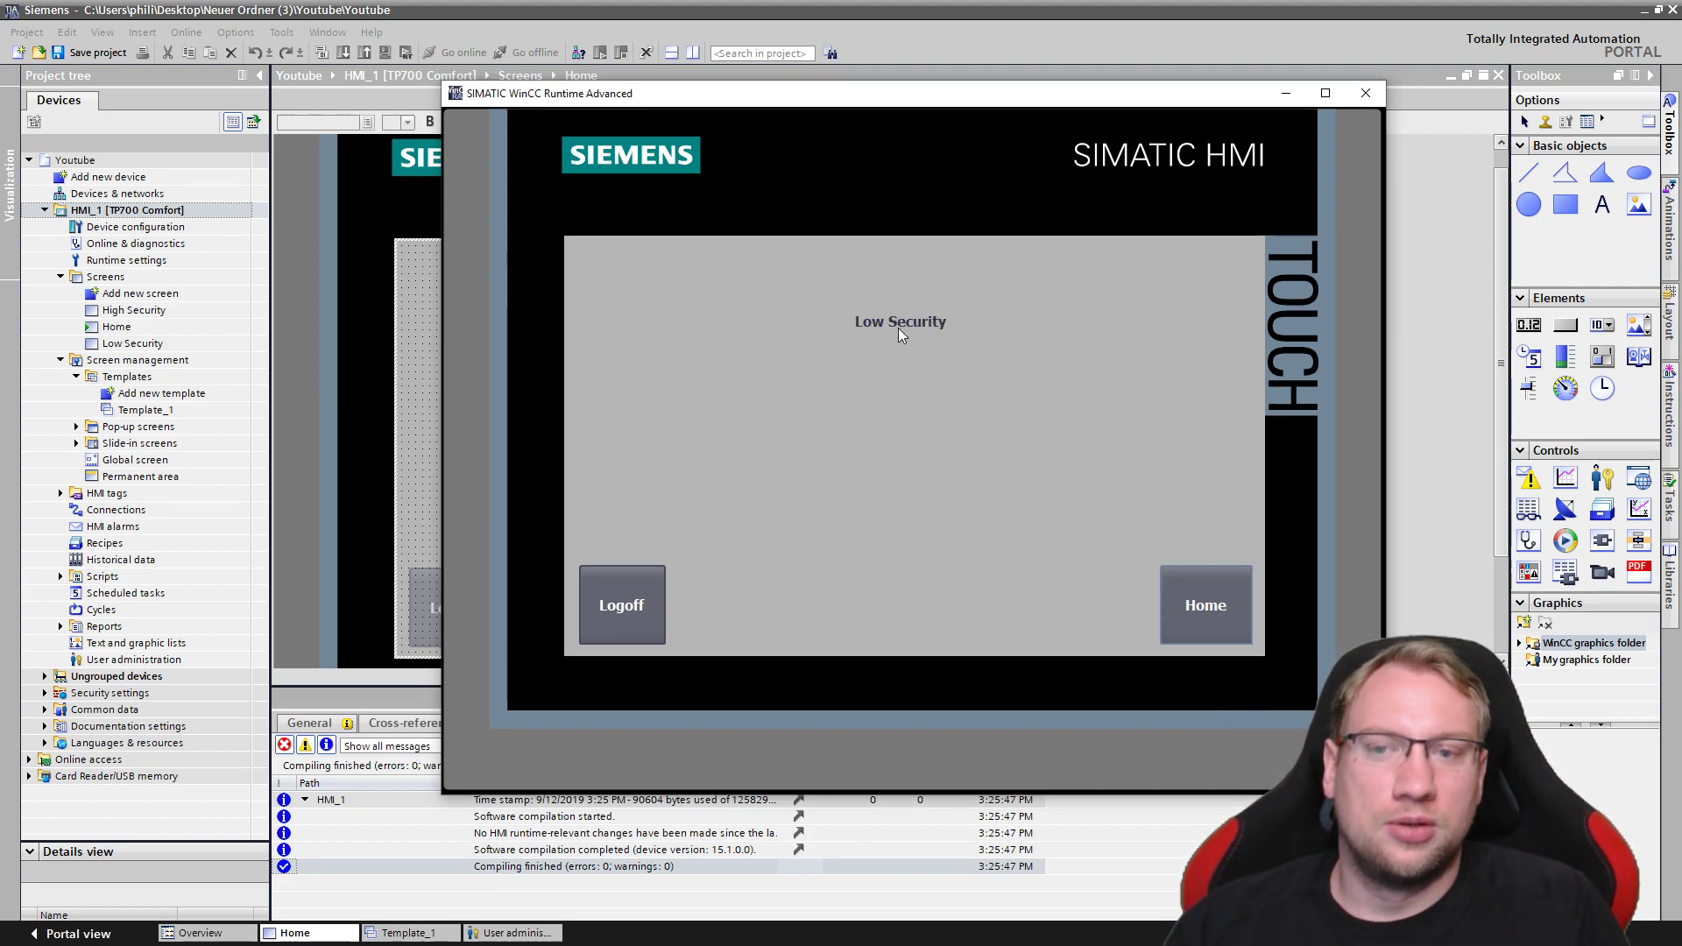
click(1202, 580)
Step: Log in as the boss user with its password to open the High Security screen
click(1016, 403)
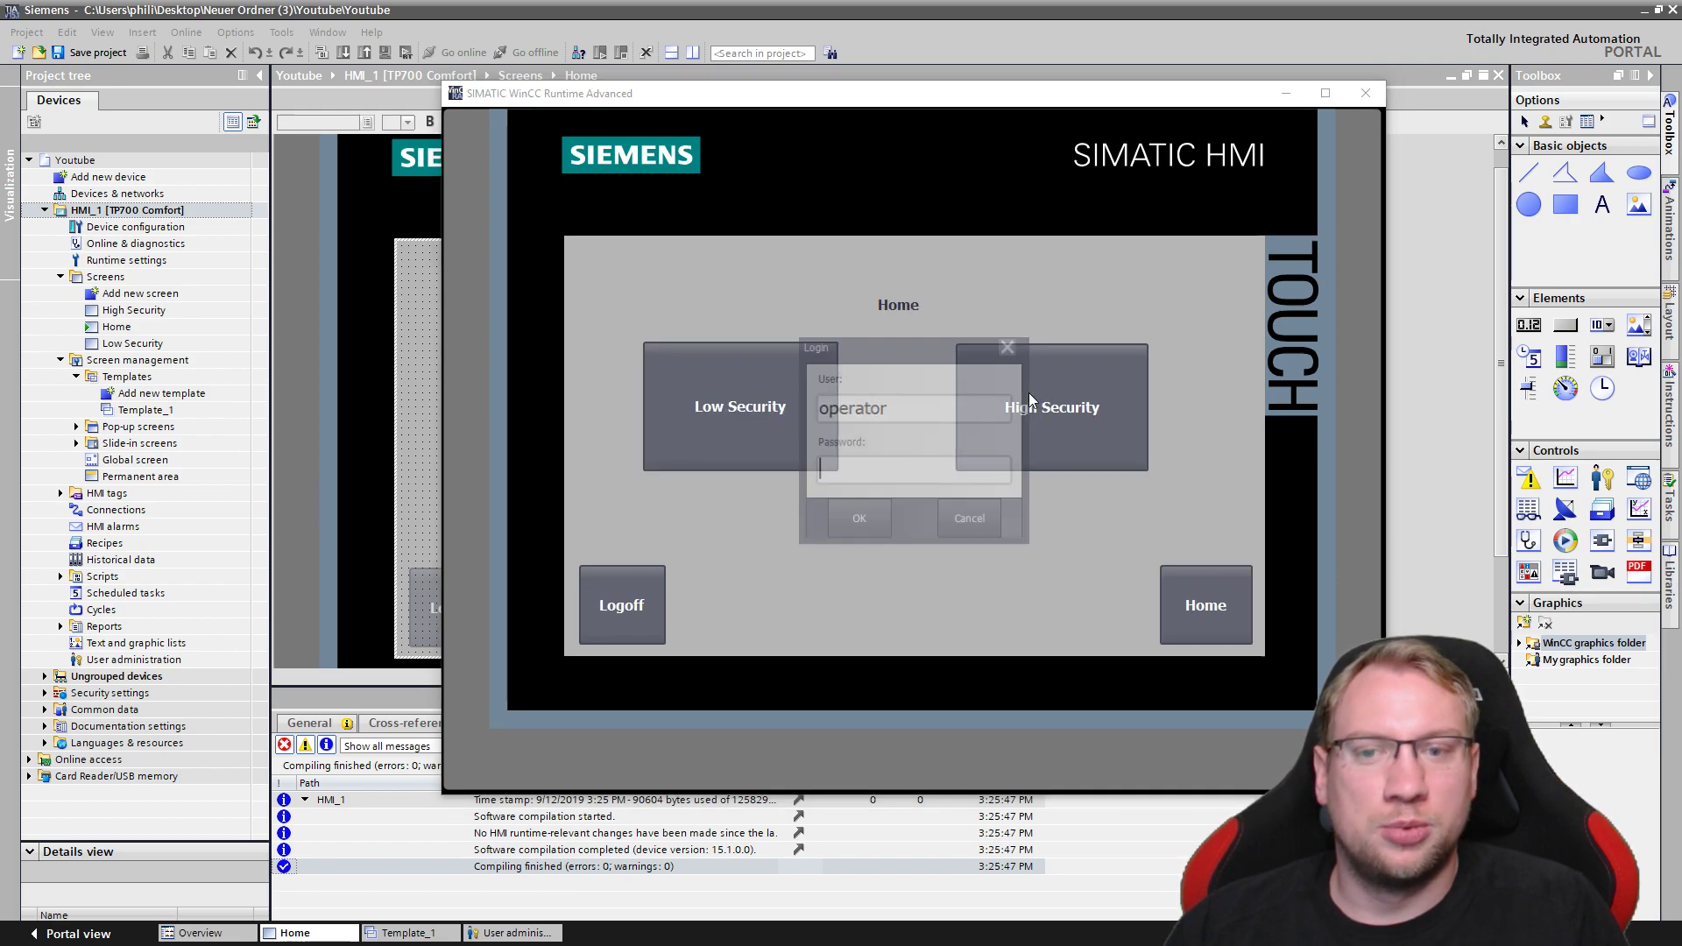
click(973, 417)
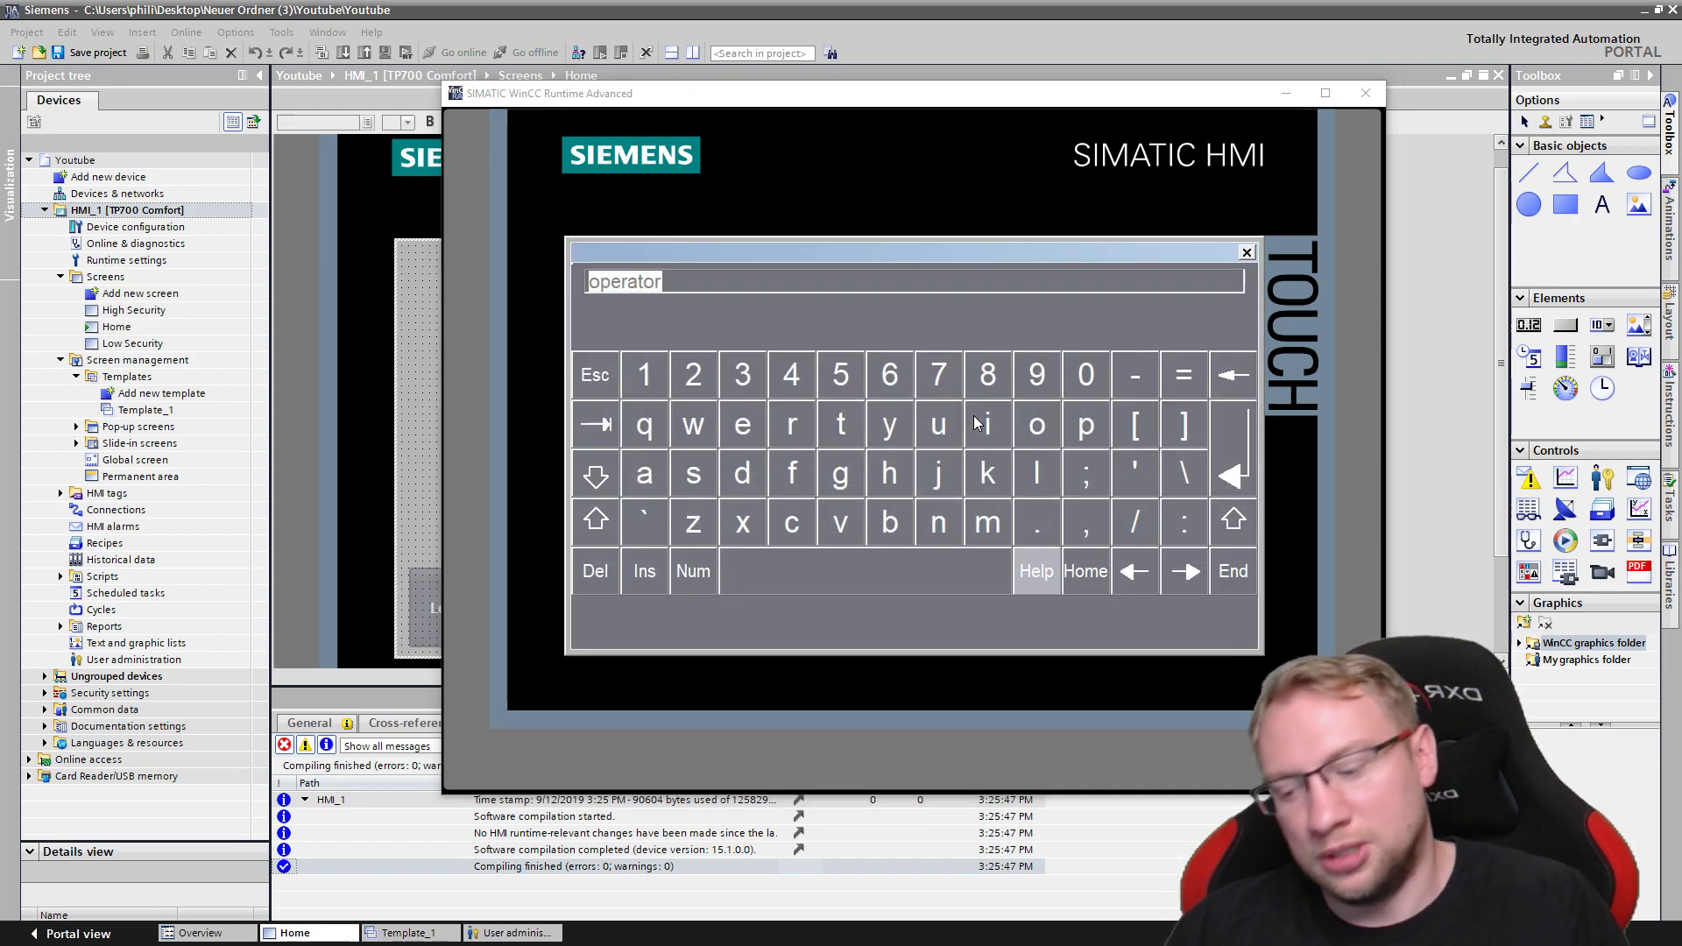
click(1233, 444)
text(boss)
key(Tab)
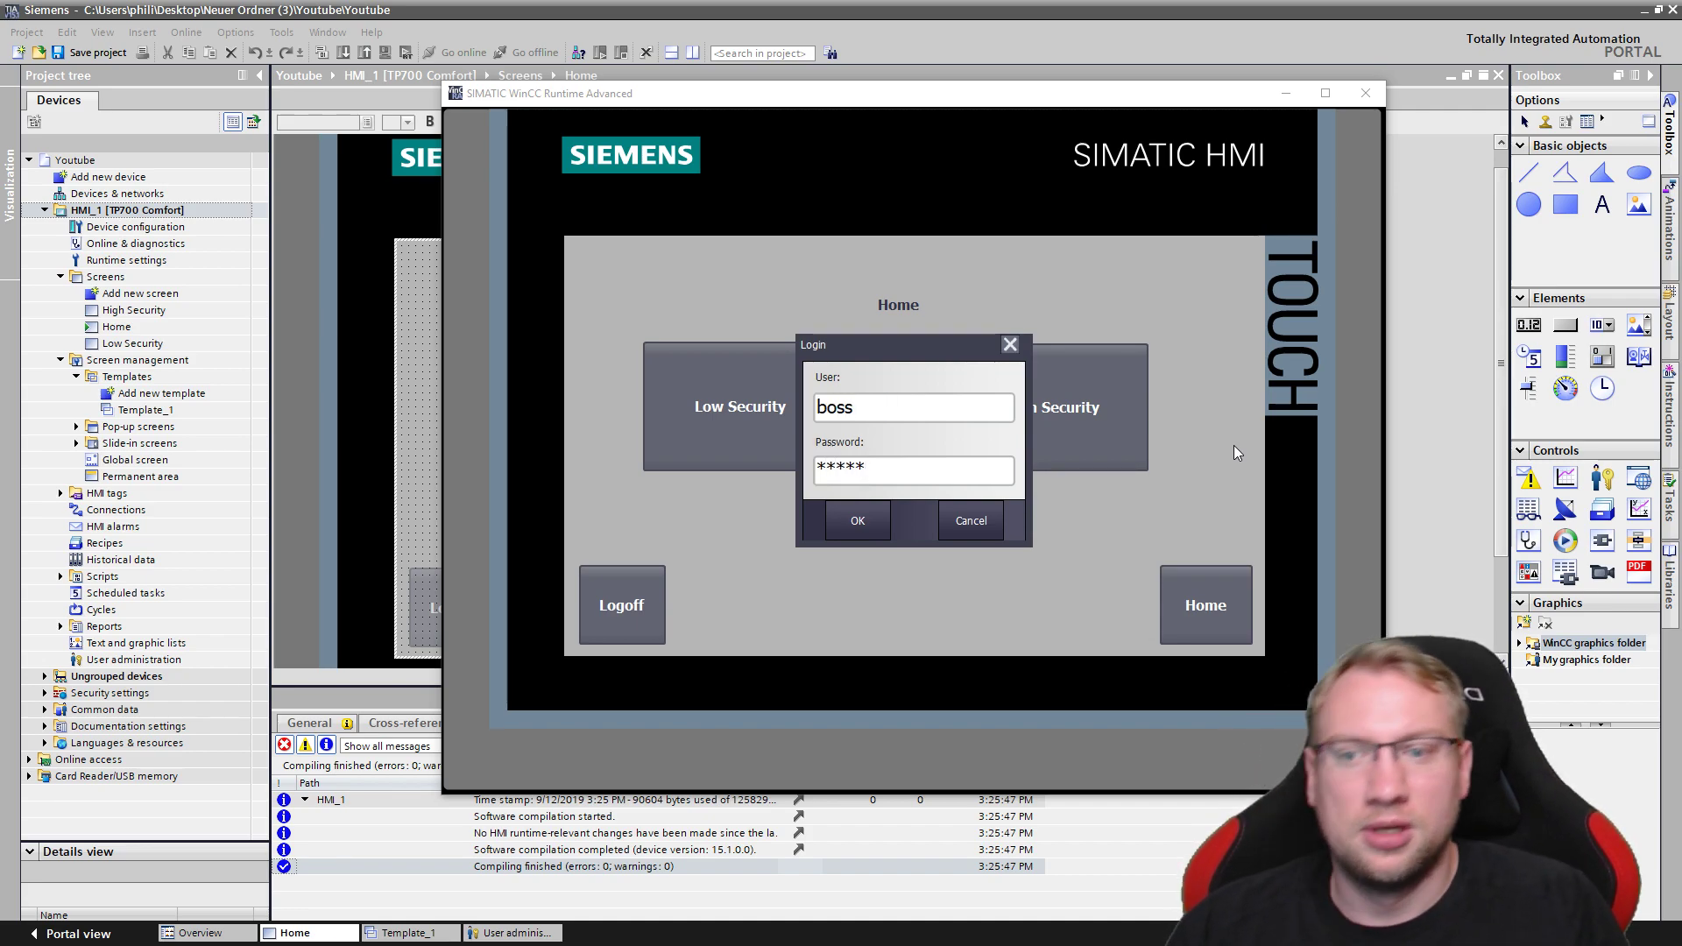
click(858, 521)
Step: Visit Home and Low Security, log off, then confirm High Security again requires a login
click(1206, 606)
click(733, 406)
click(1206, 603)
click(628, 622)
click(1012, 360)
click(1022, 349)
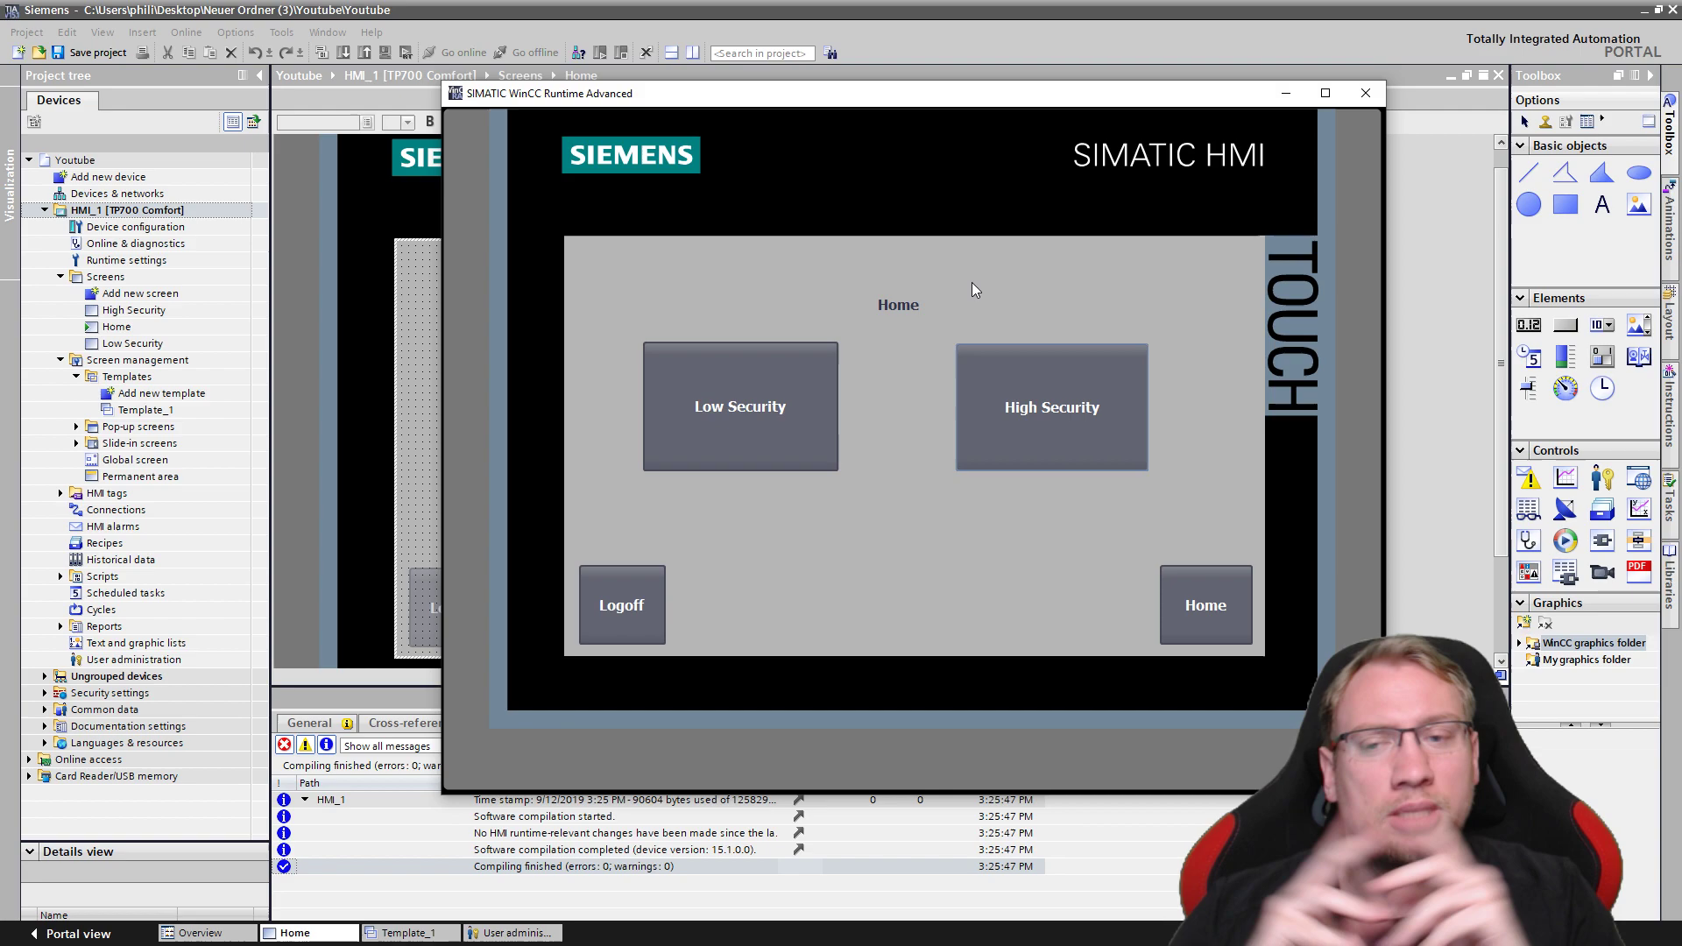
Step: Close the runtime, open User administration and inspect the Administrator user's group membership
click(1373, 98)
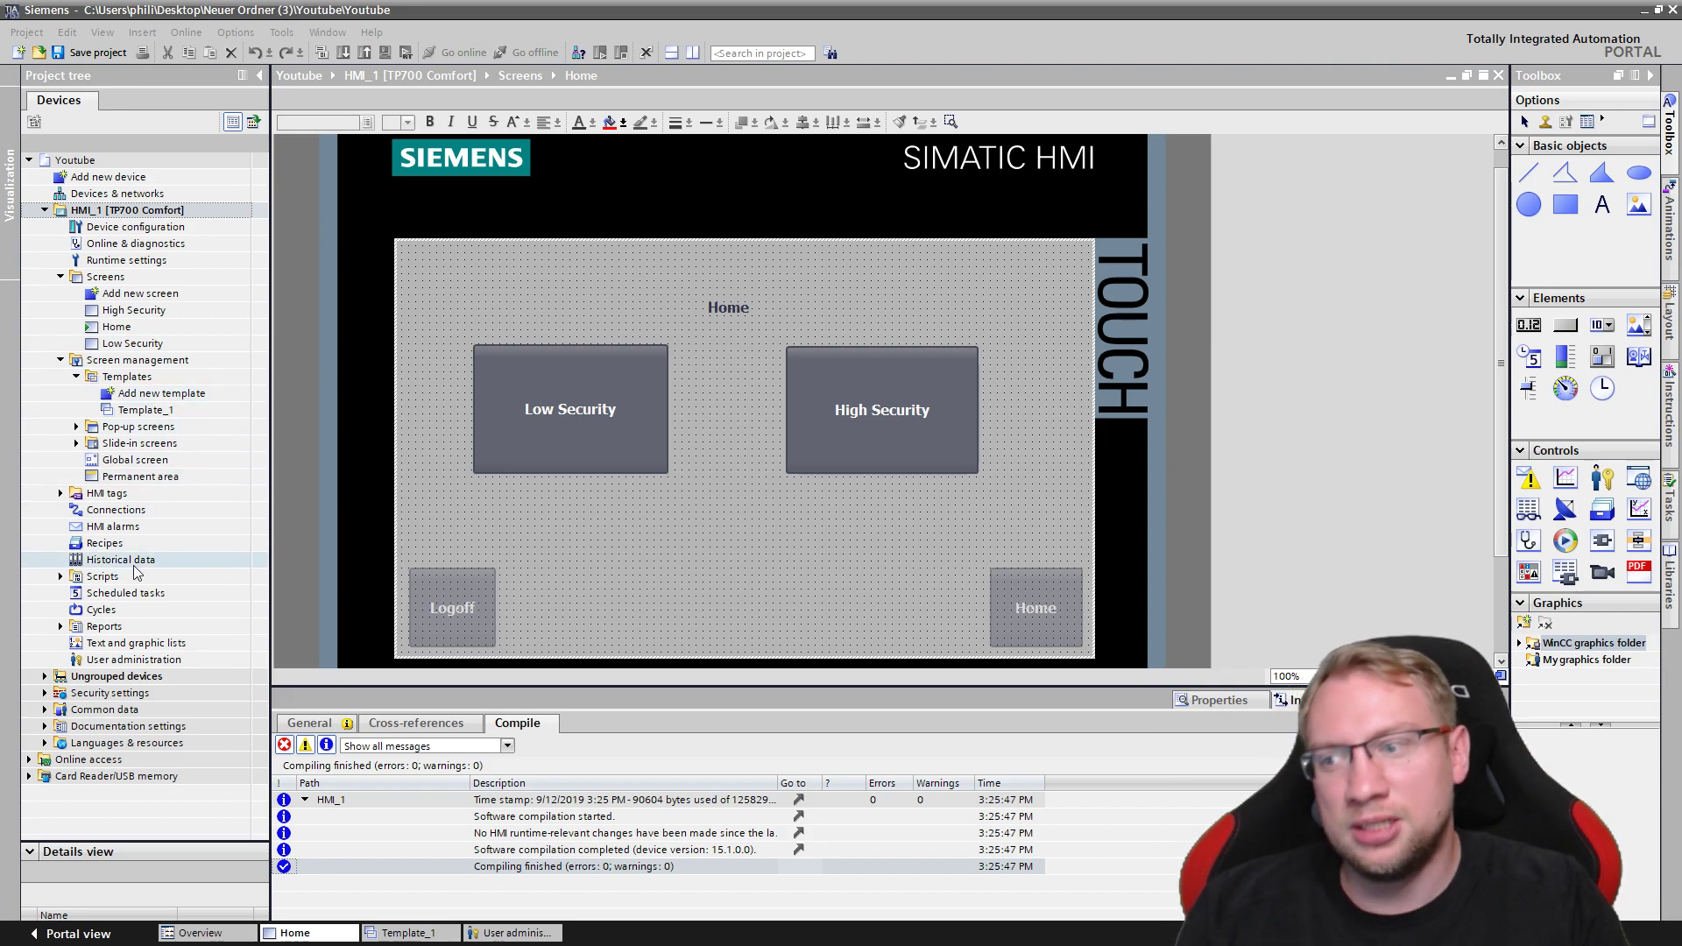
click(172, 664)
double_click(143, 663)
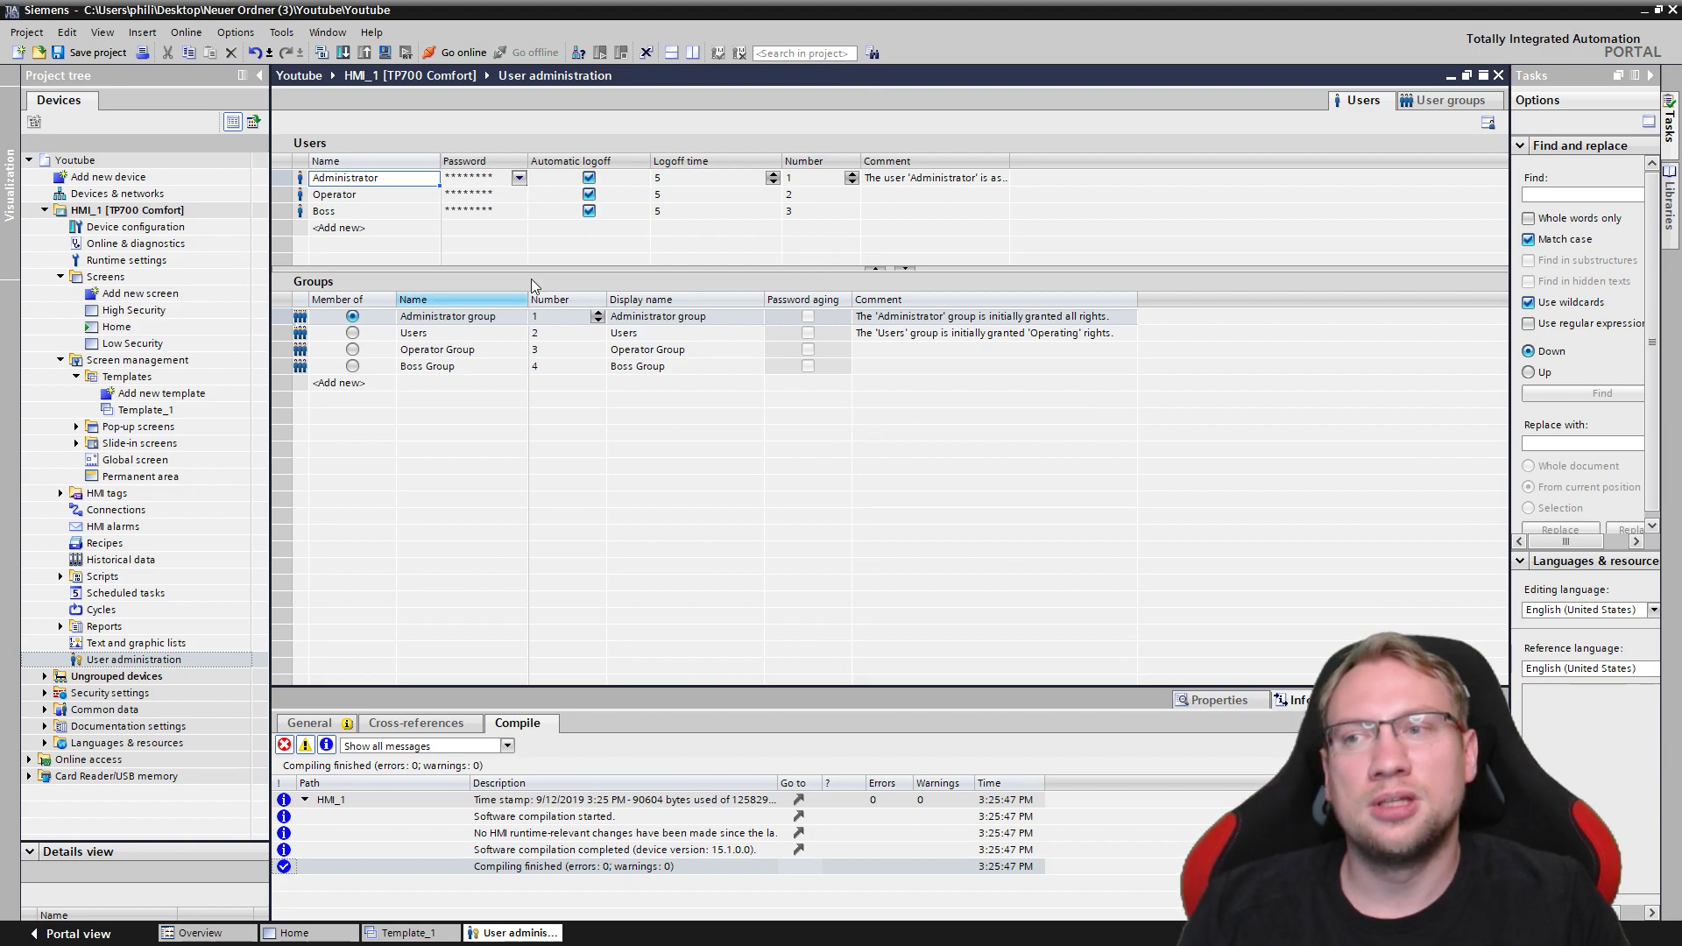
click(272, 178)
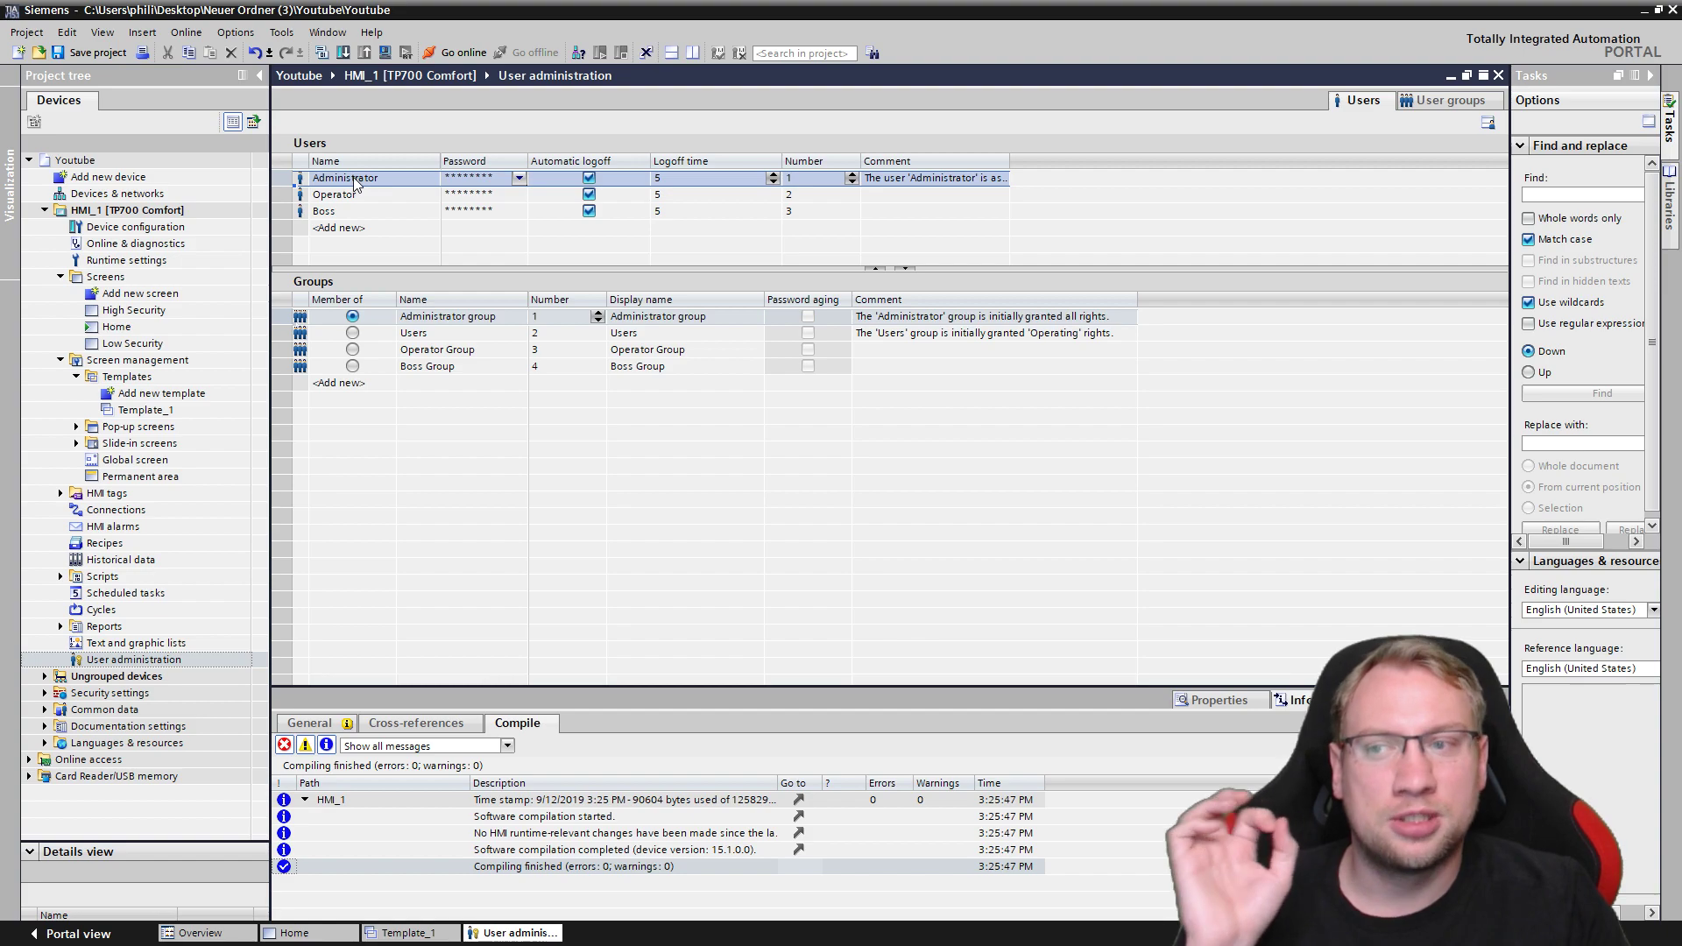
click(455, 318)
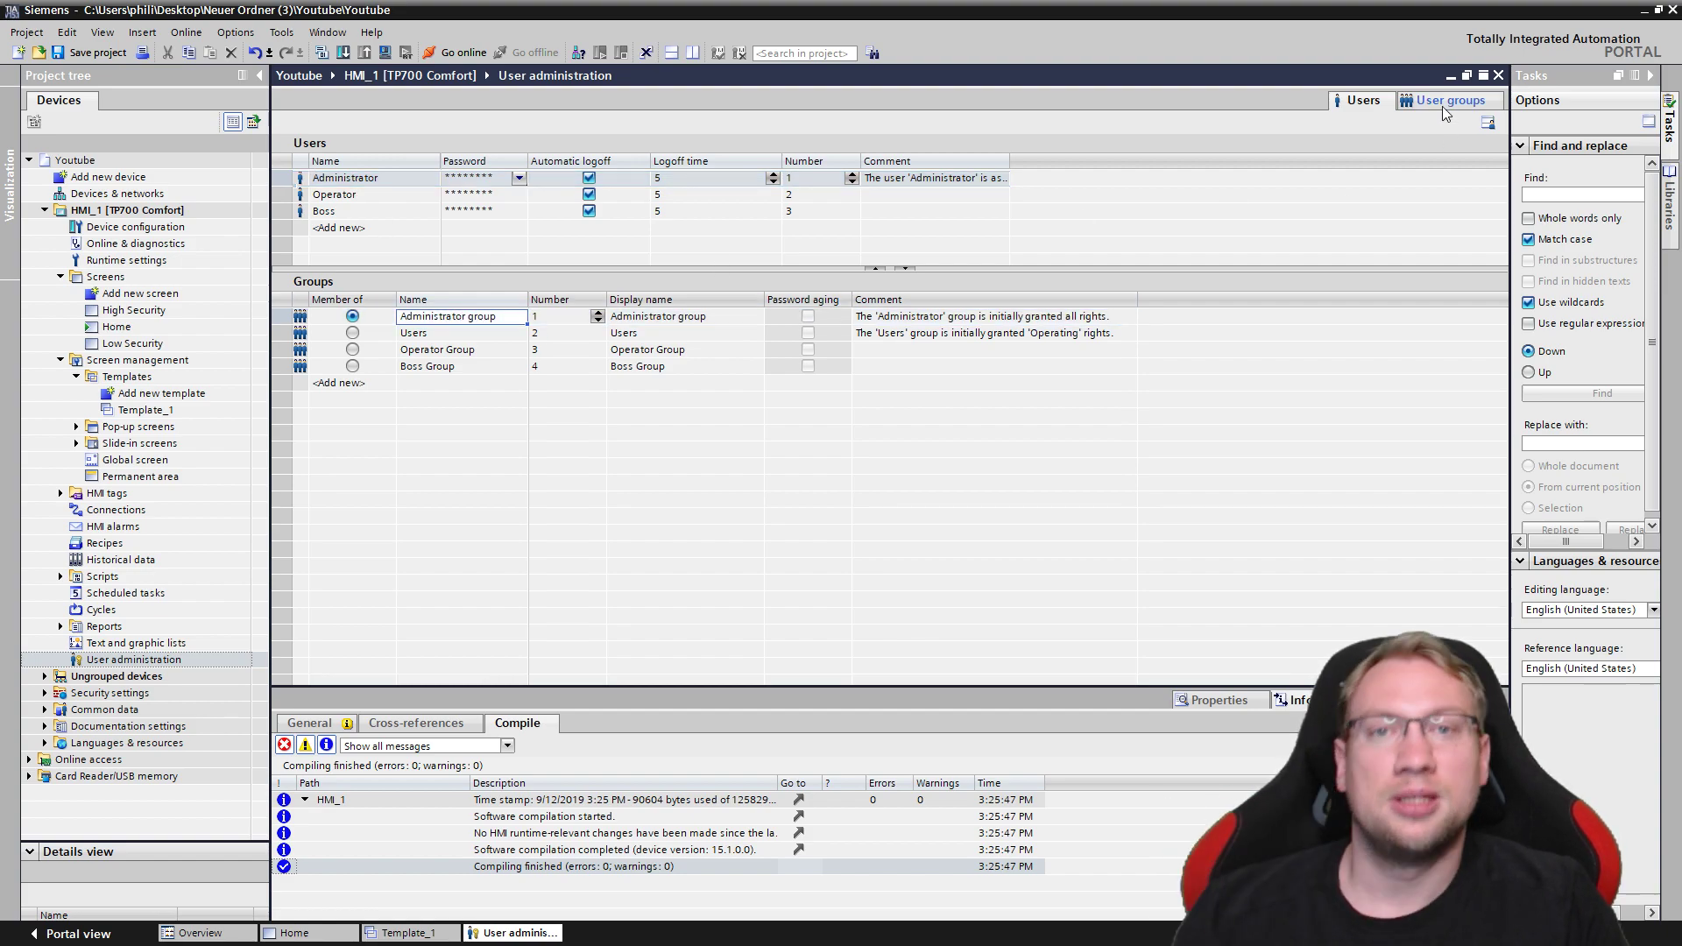
click(1448, 102)
click(443, 333)
click(440, 396)
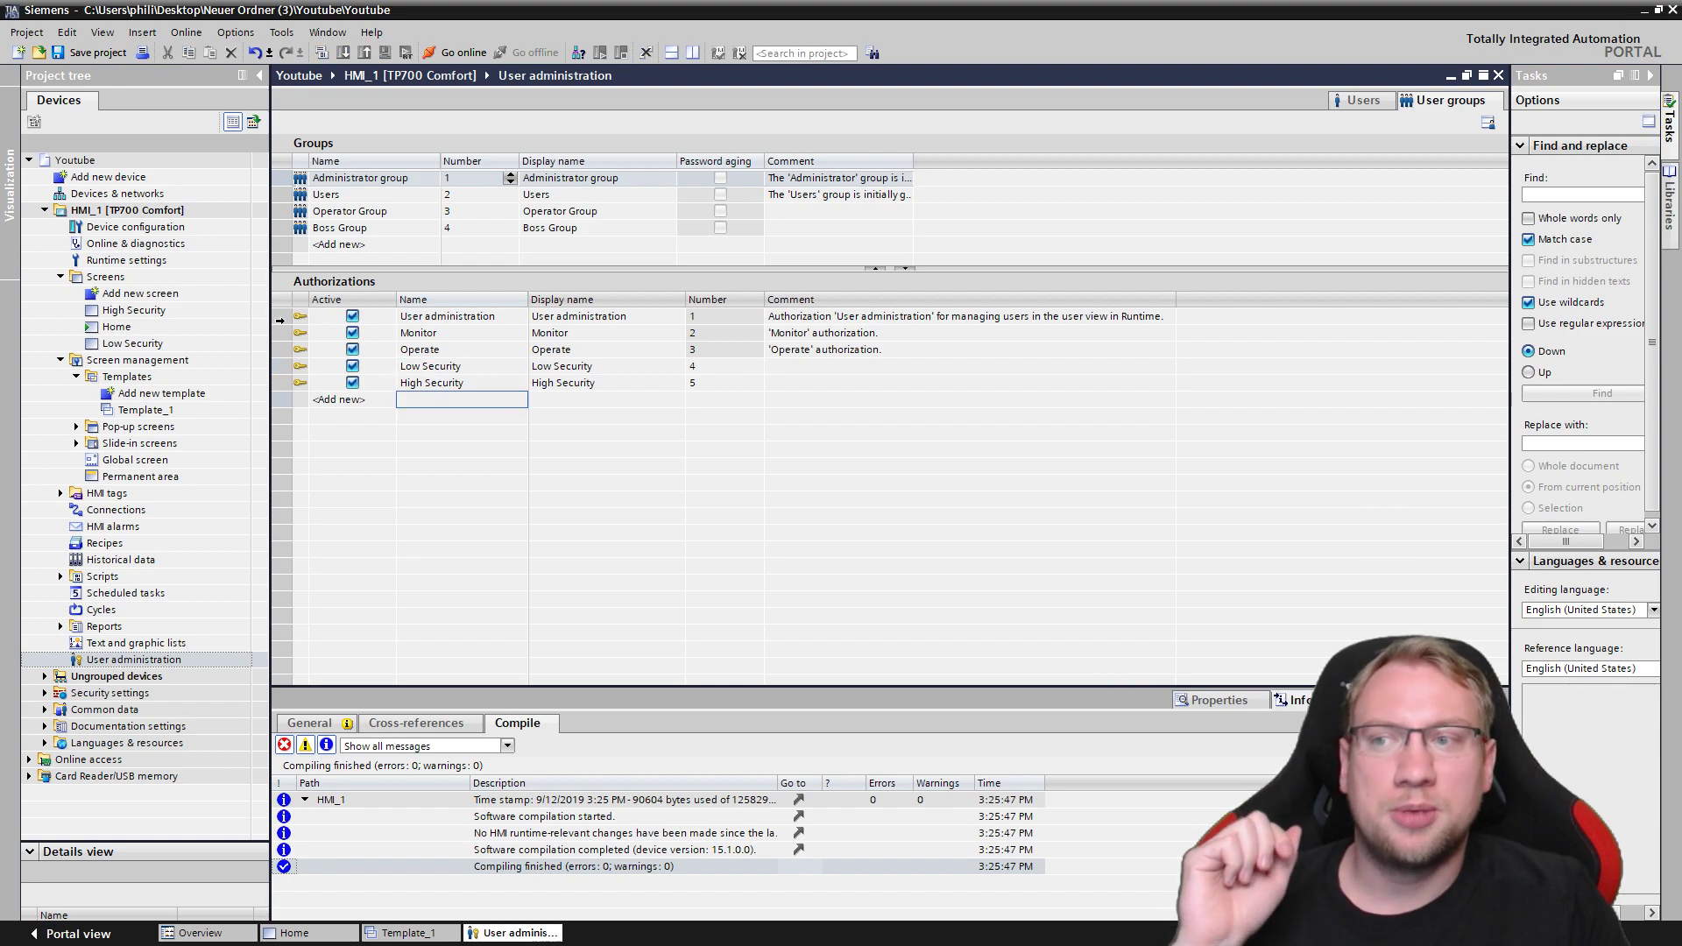
click(421, 320)
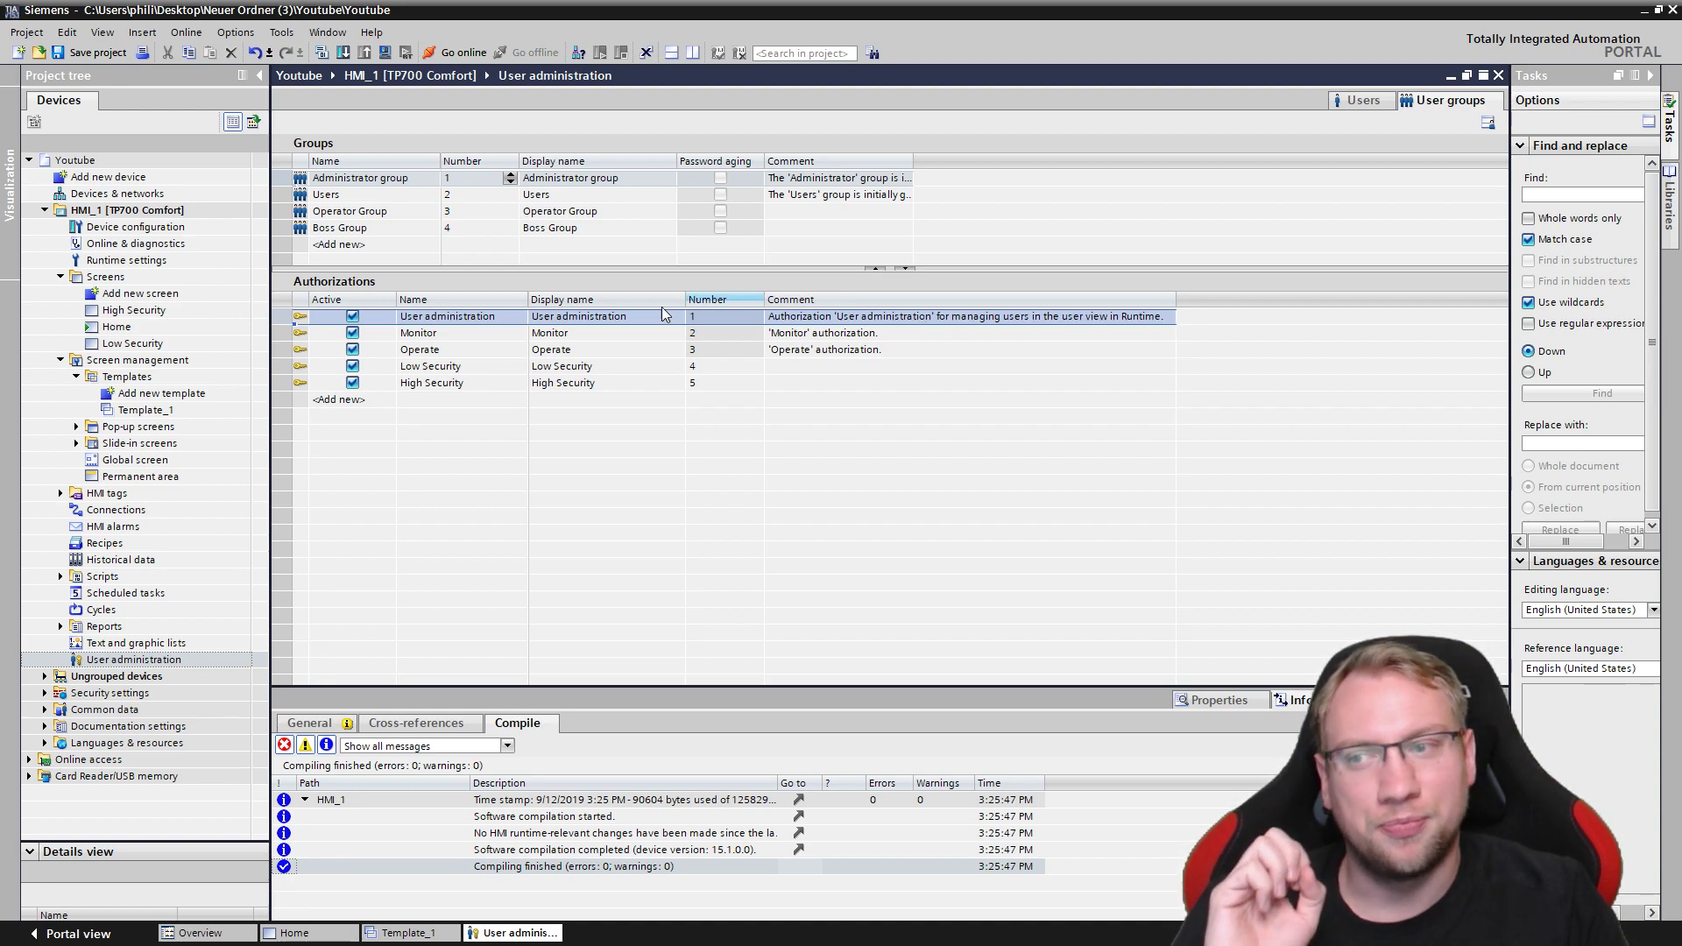
click(387, 183)
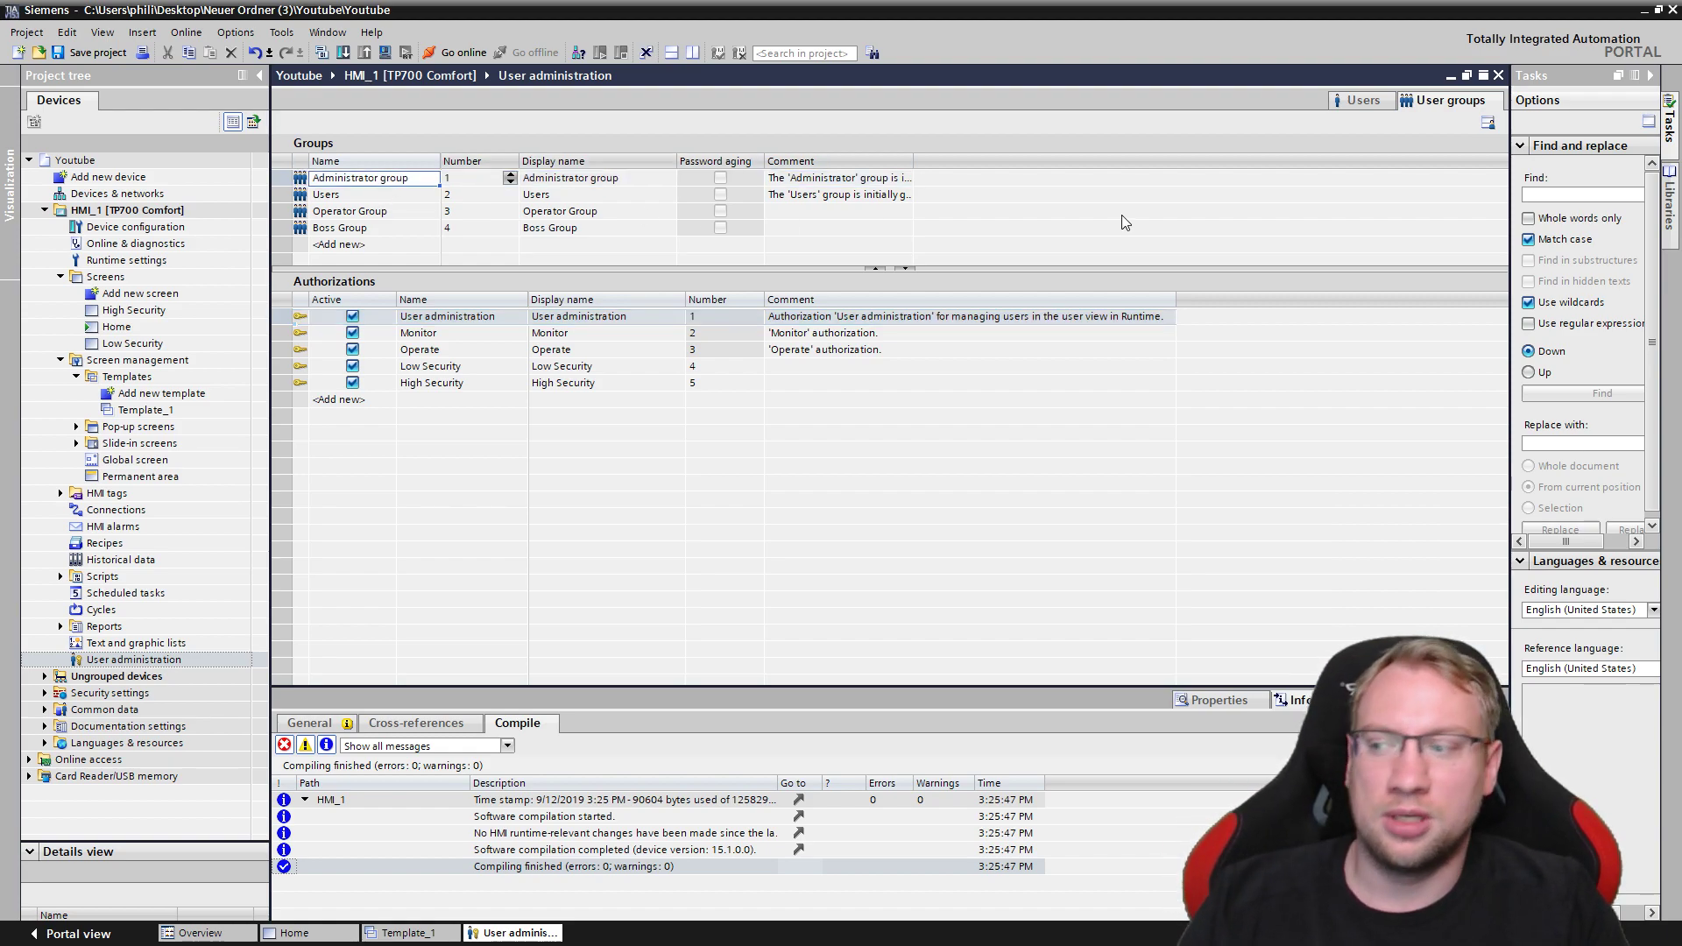
click(1365, 102)
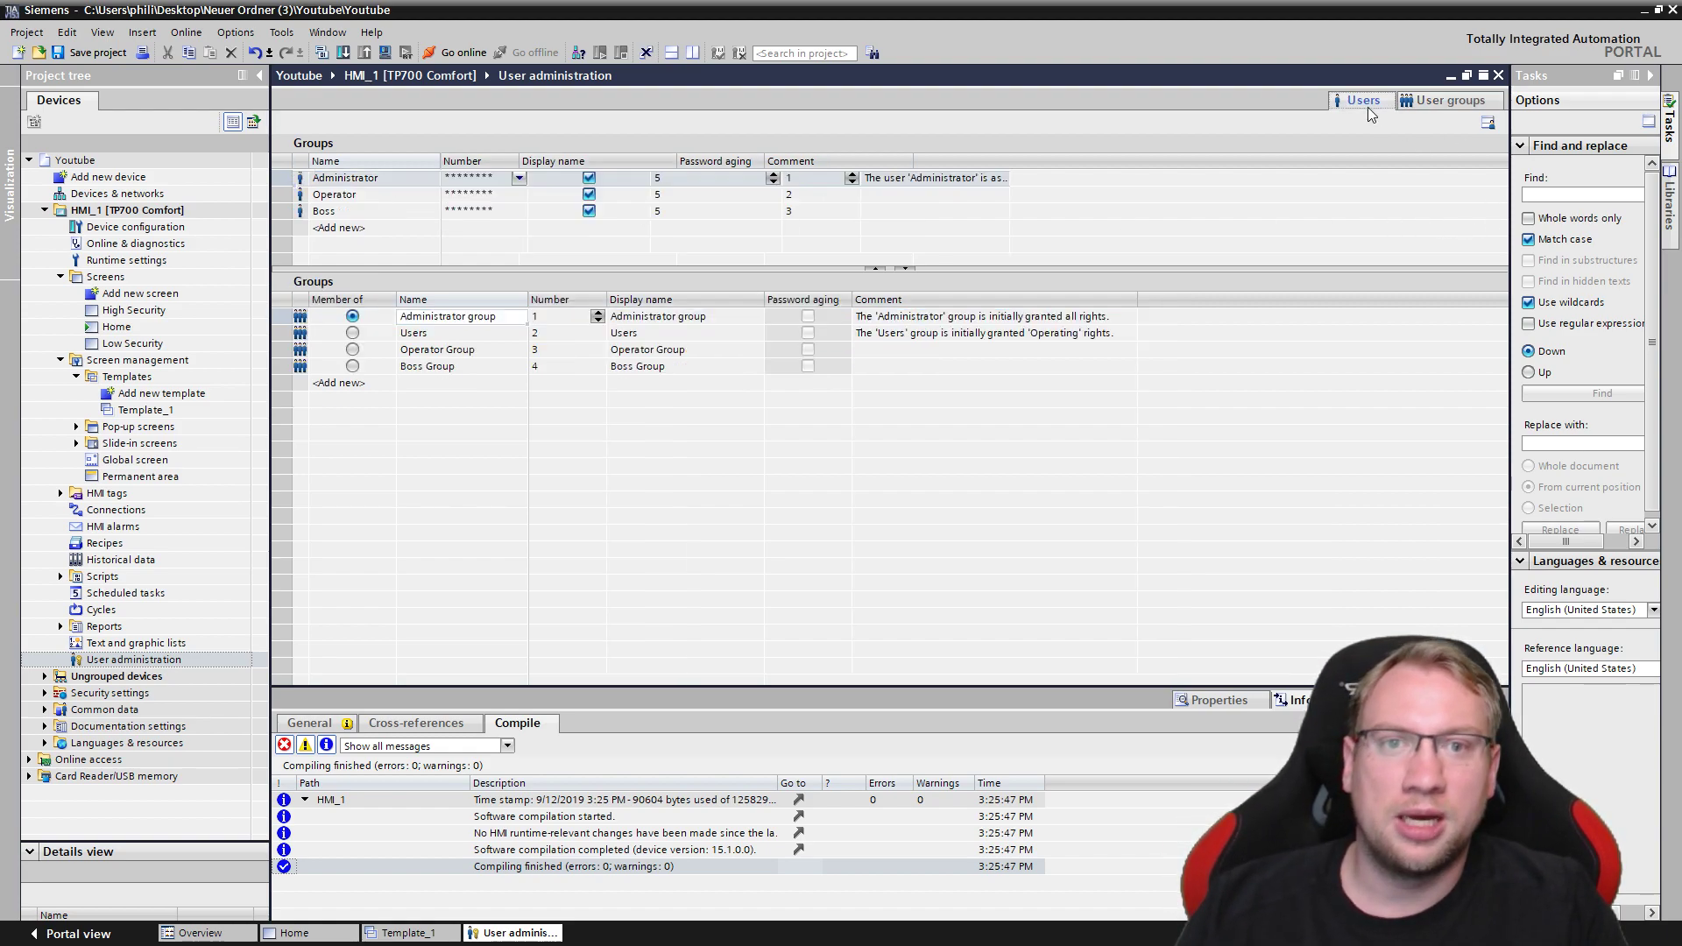
Step: Add a new screen, Screen_1, and set Template_1 as its template
click(273, 177)
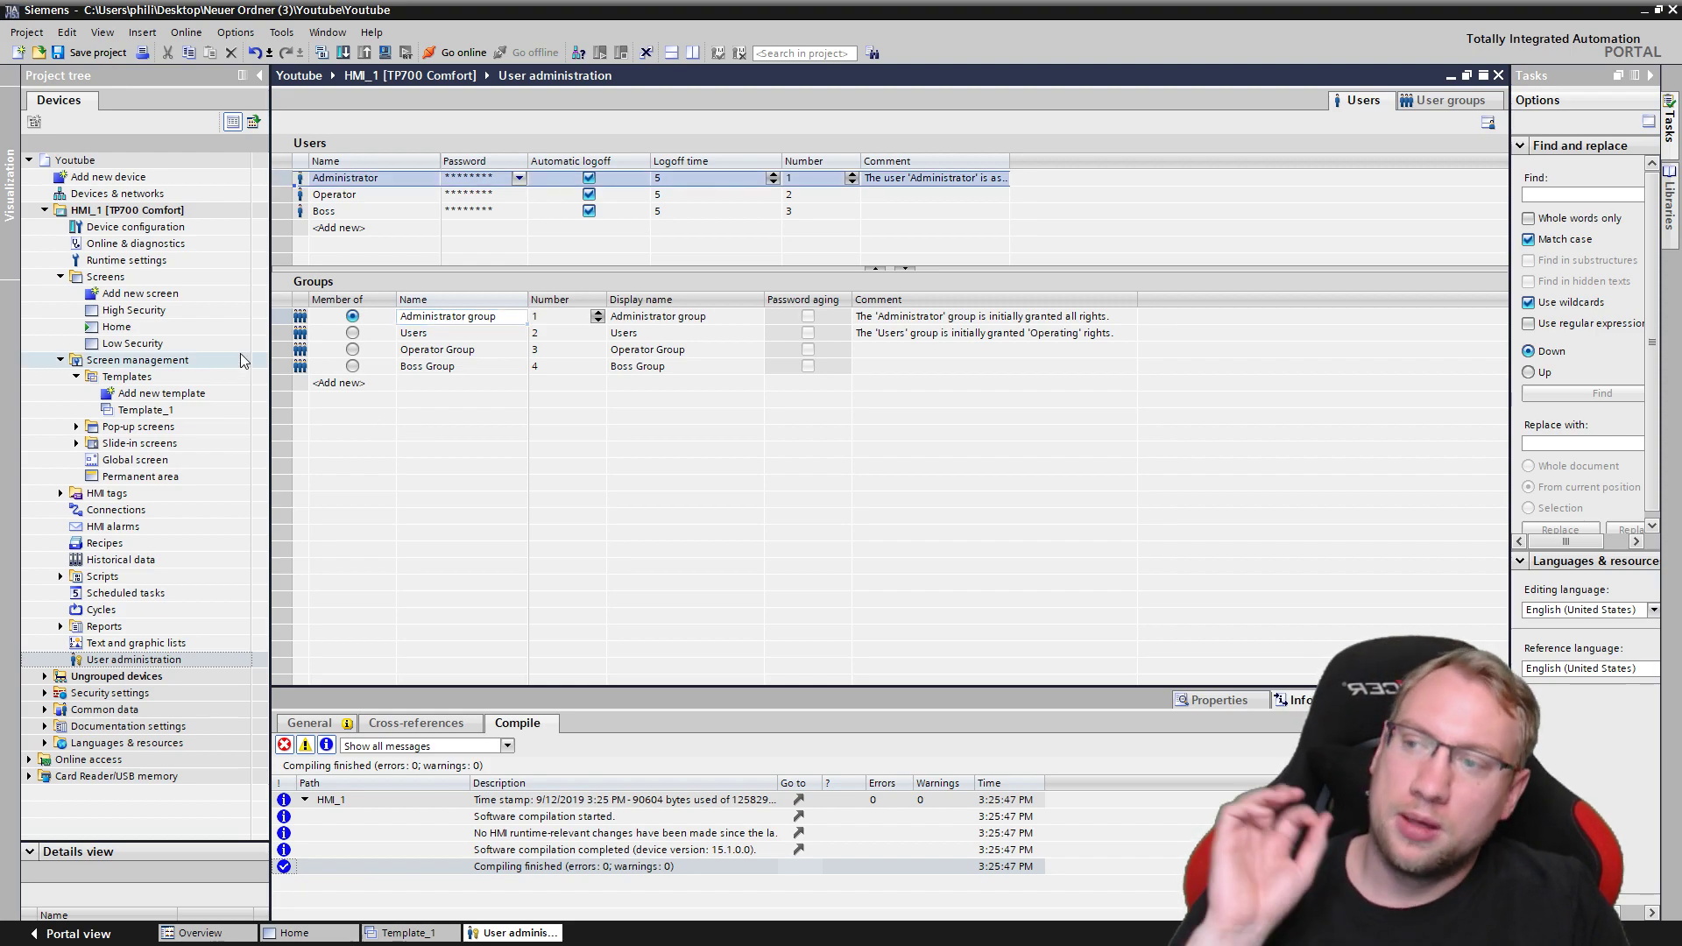
click(121, 294)
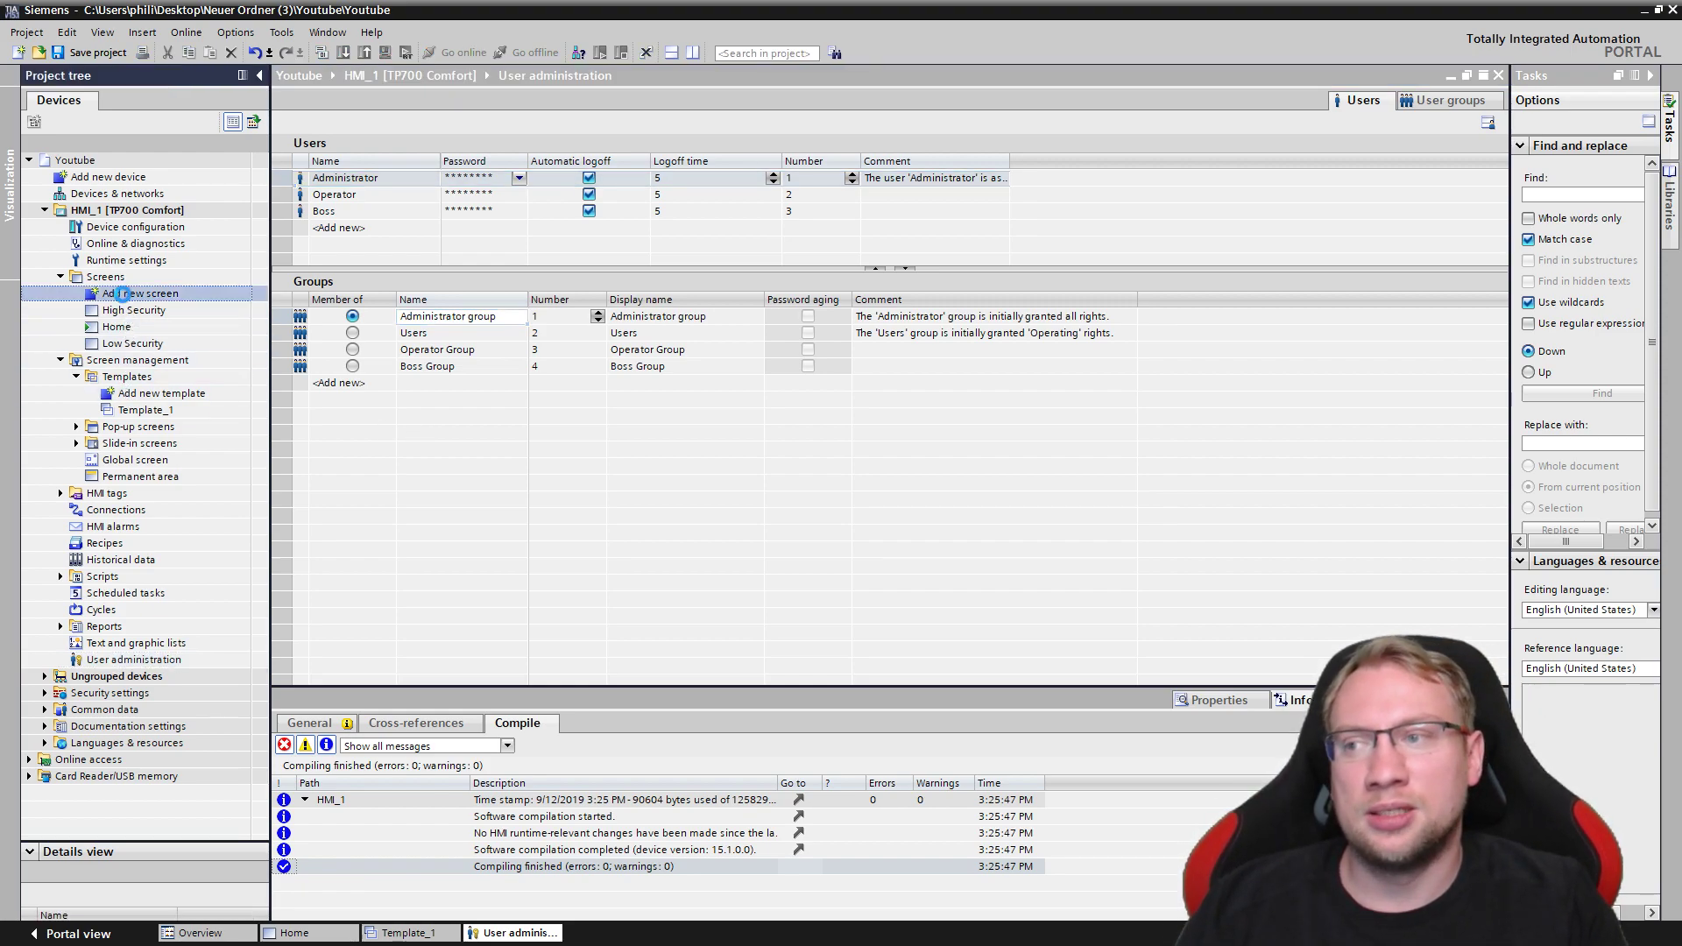
double_click(121, 295)
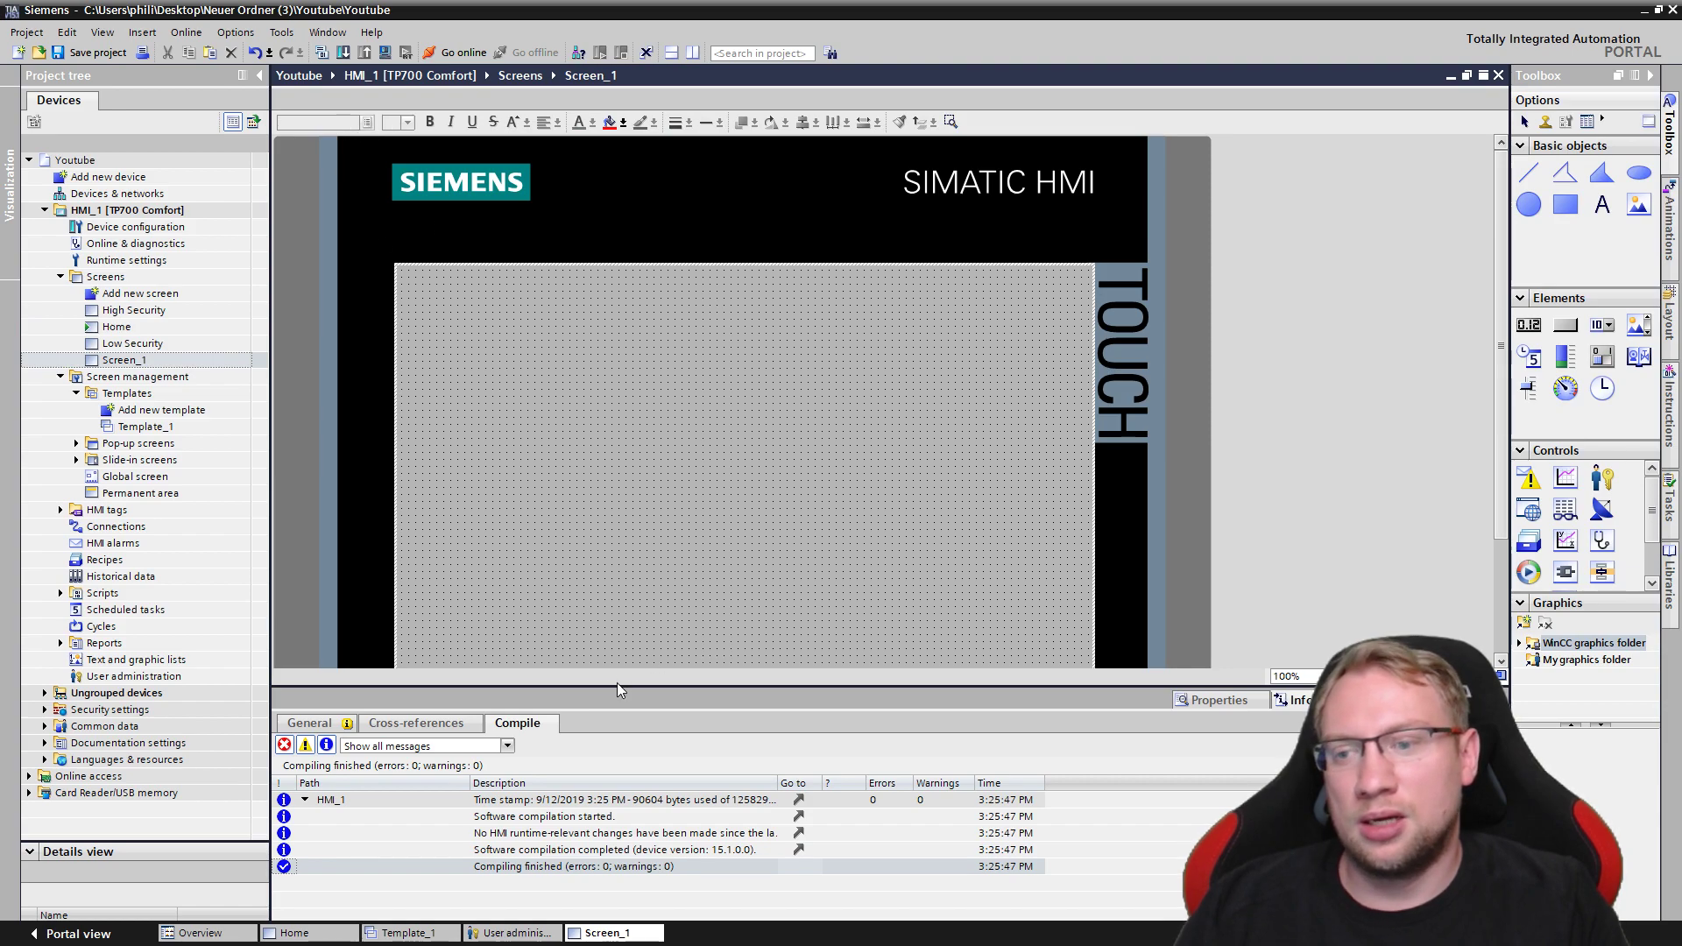
drag(617, 681, 617, 779)
right_click(179, 360)
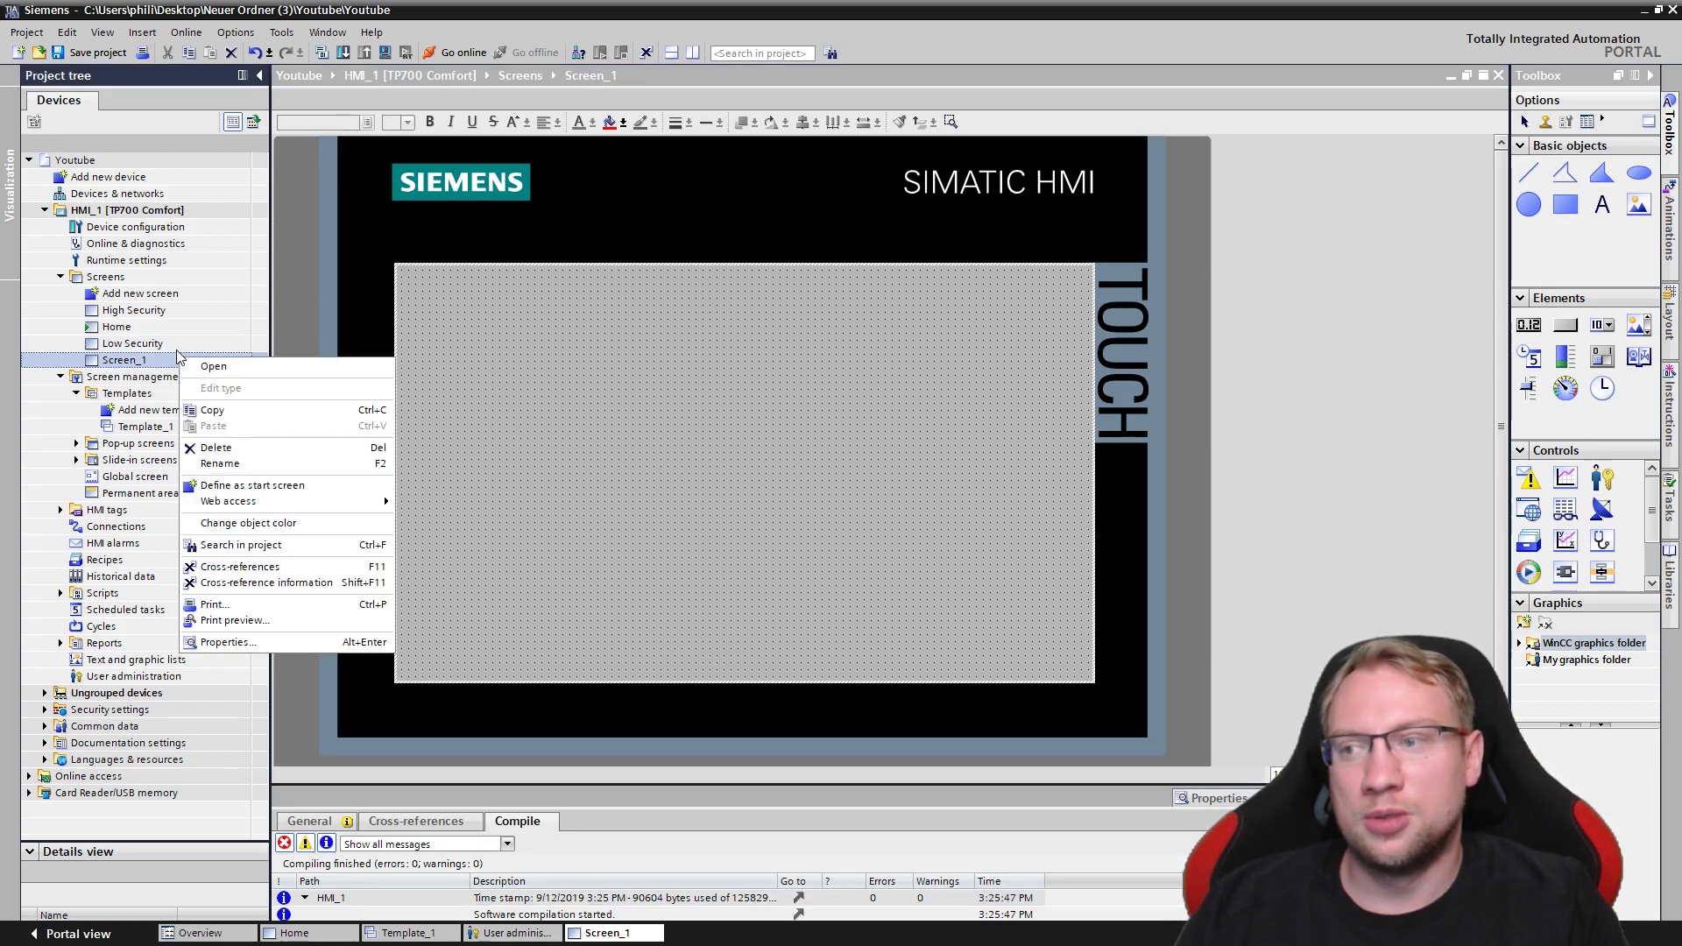
click(226, 643)
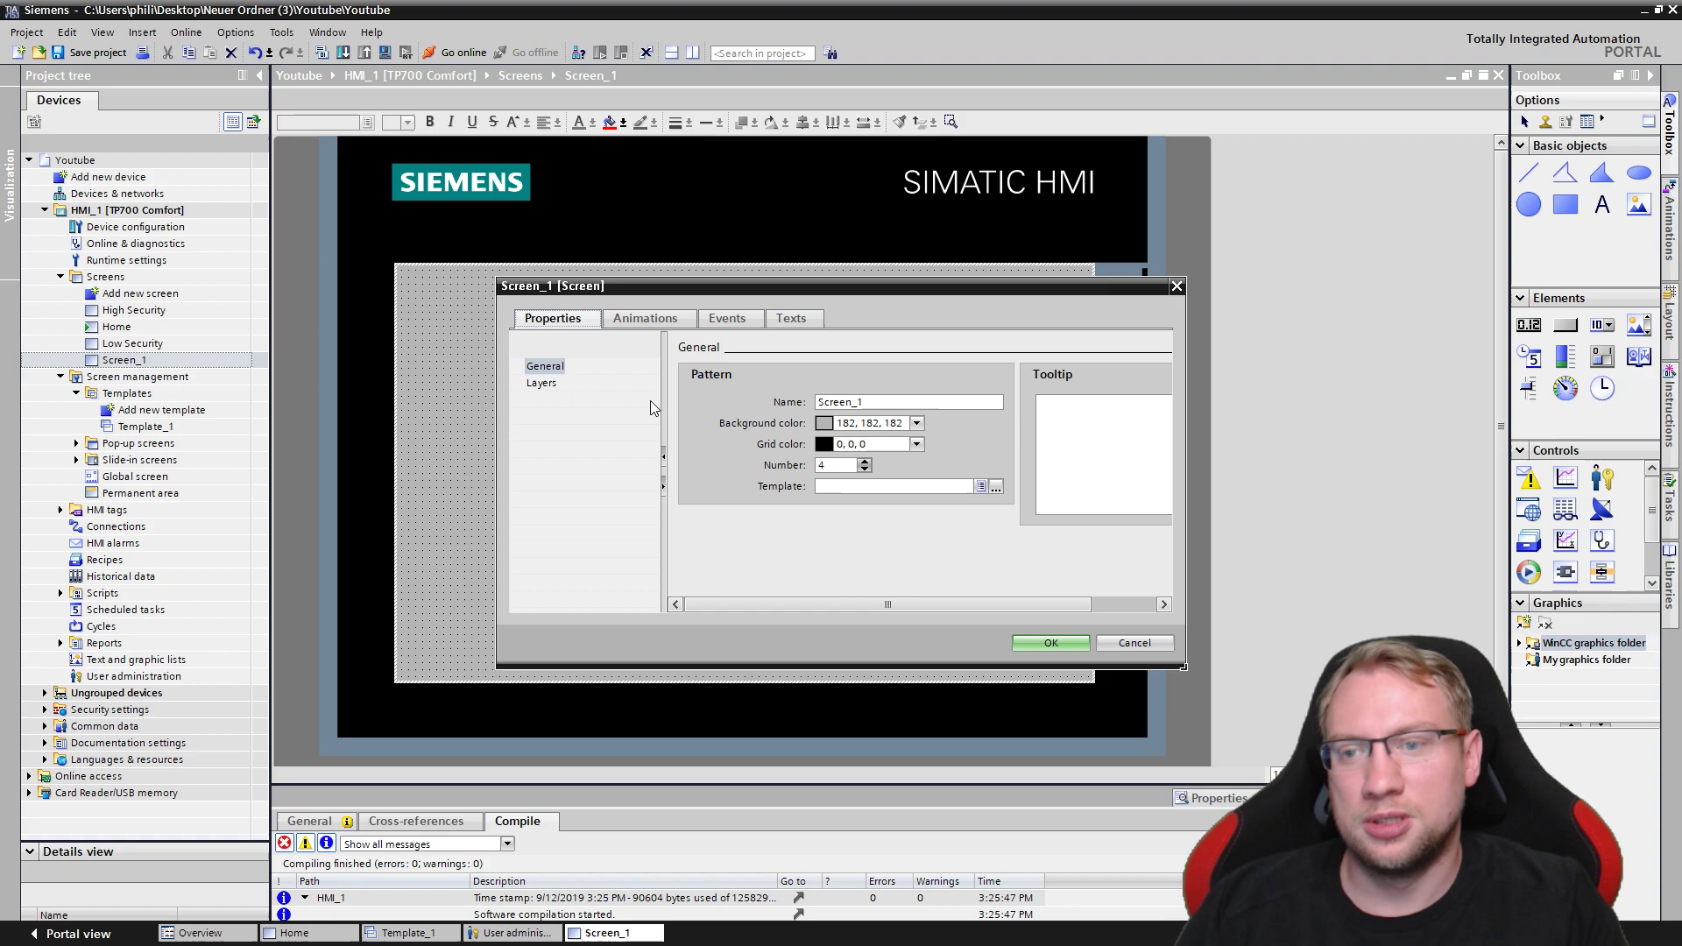
click(981, 486)
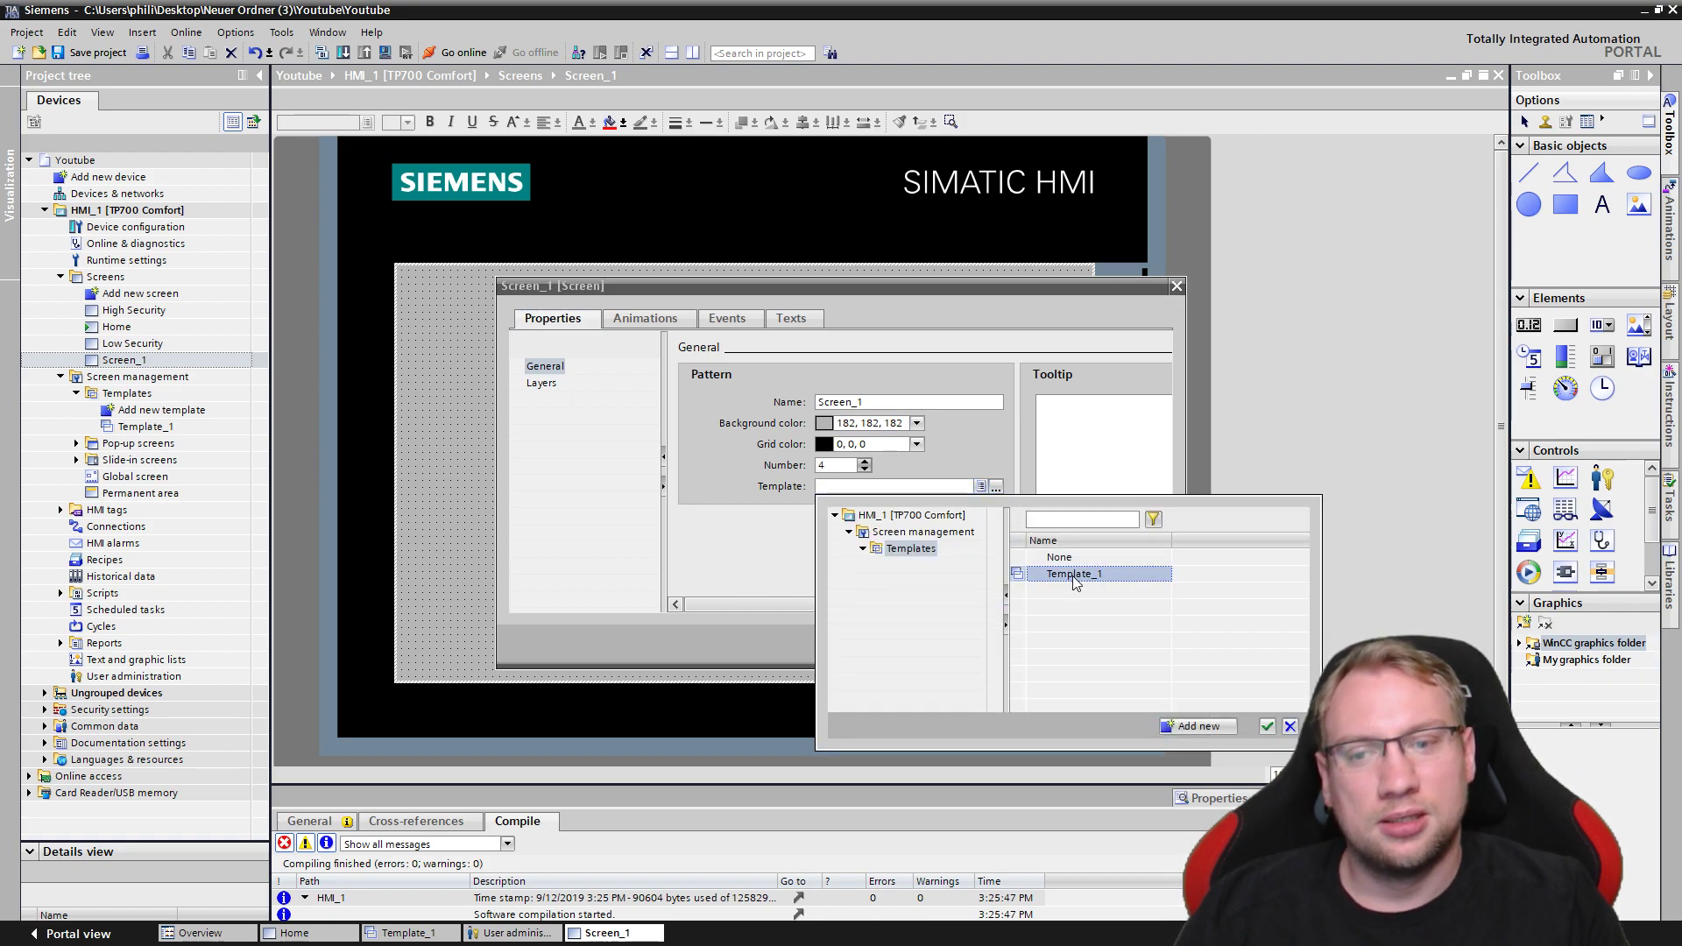
double_click(1140, 574)
click(1130, 647)
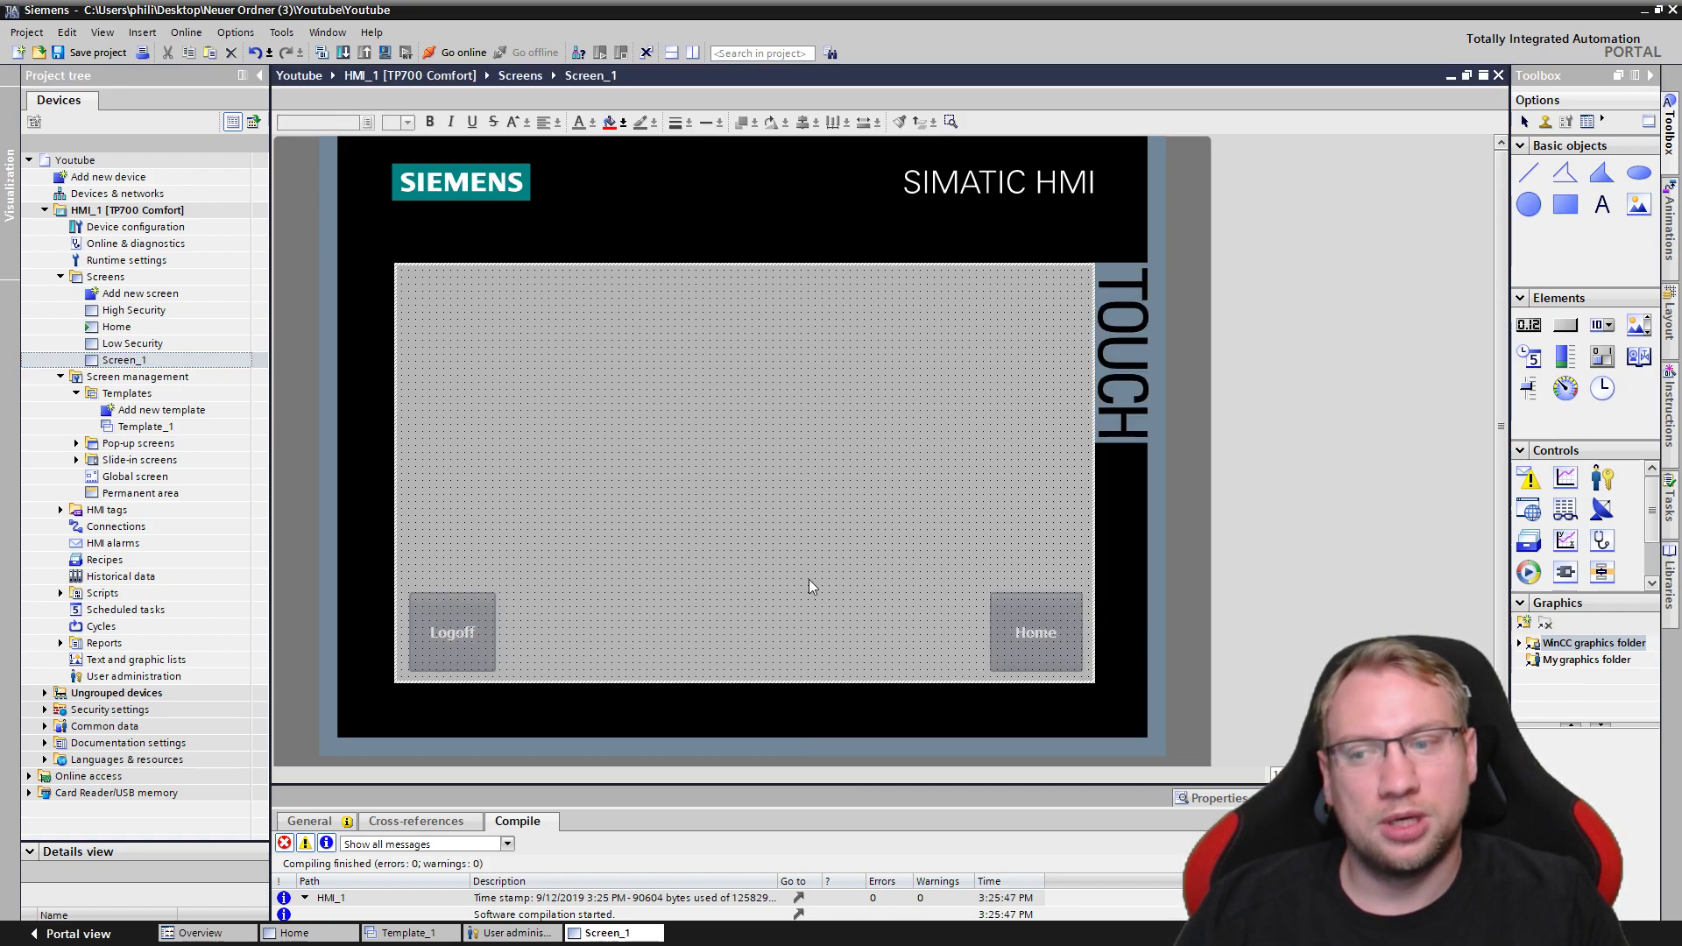
Step: Rename Screen_1 to 'User_Admin'
click(112, 362)
right_click(112, 364)
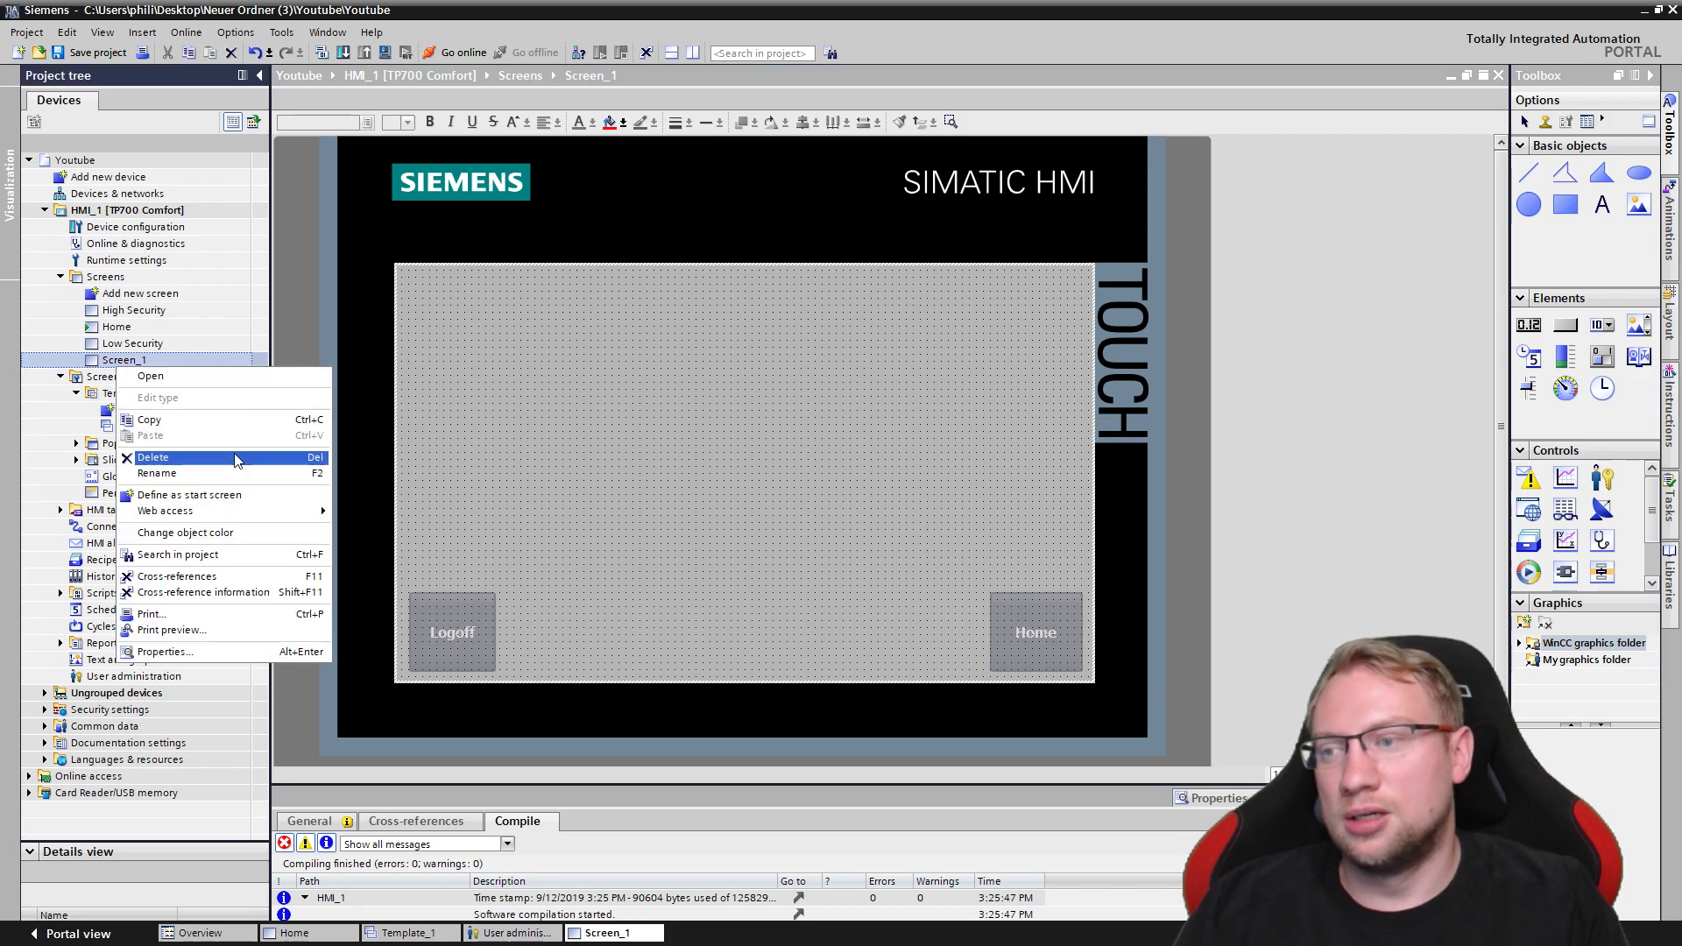
click(221, 478)
text(User_Admin)
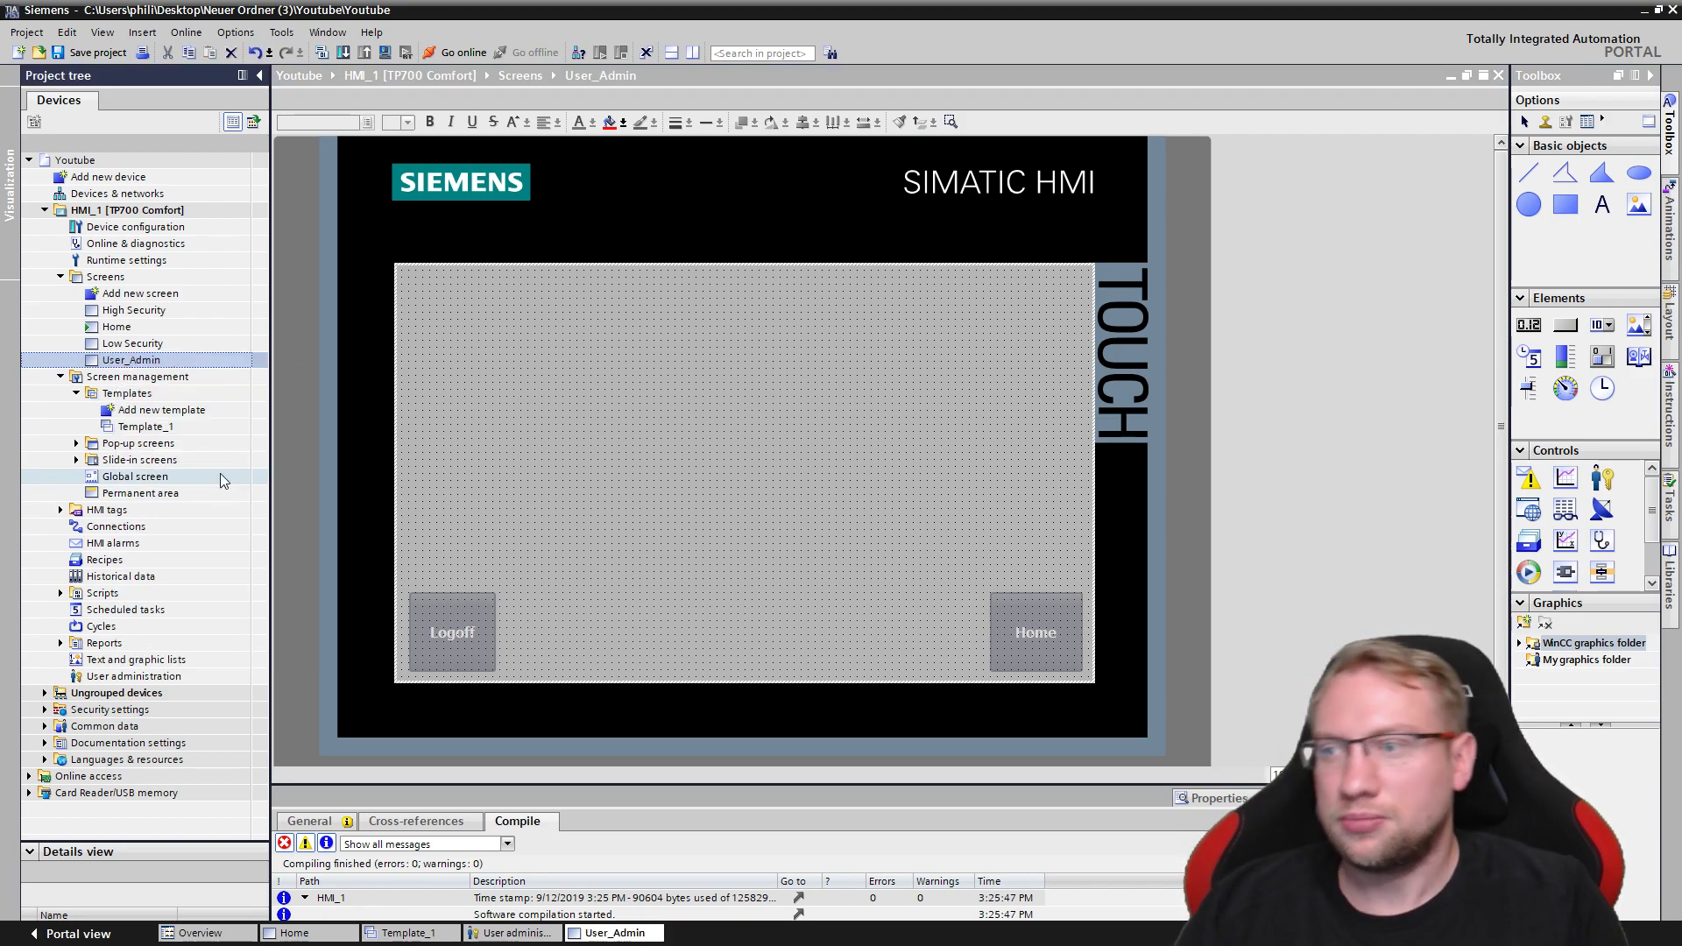
click(711, 455)
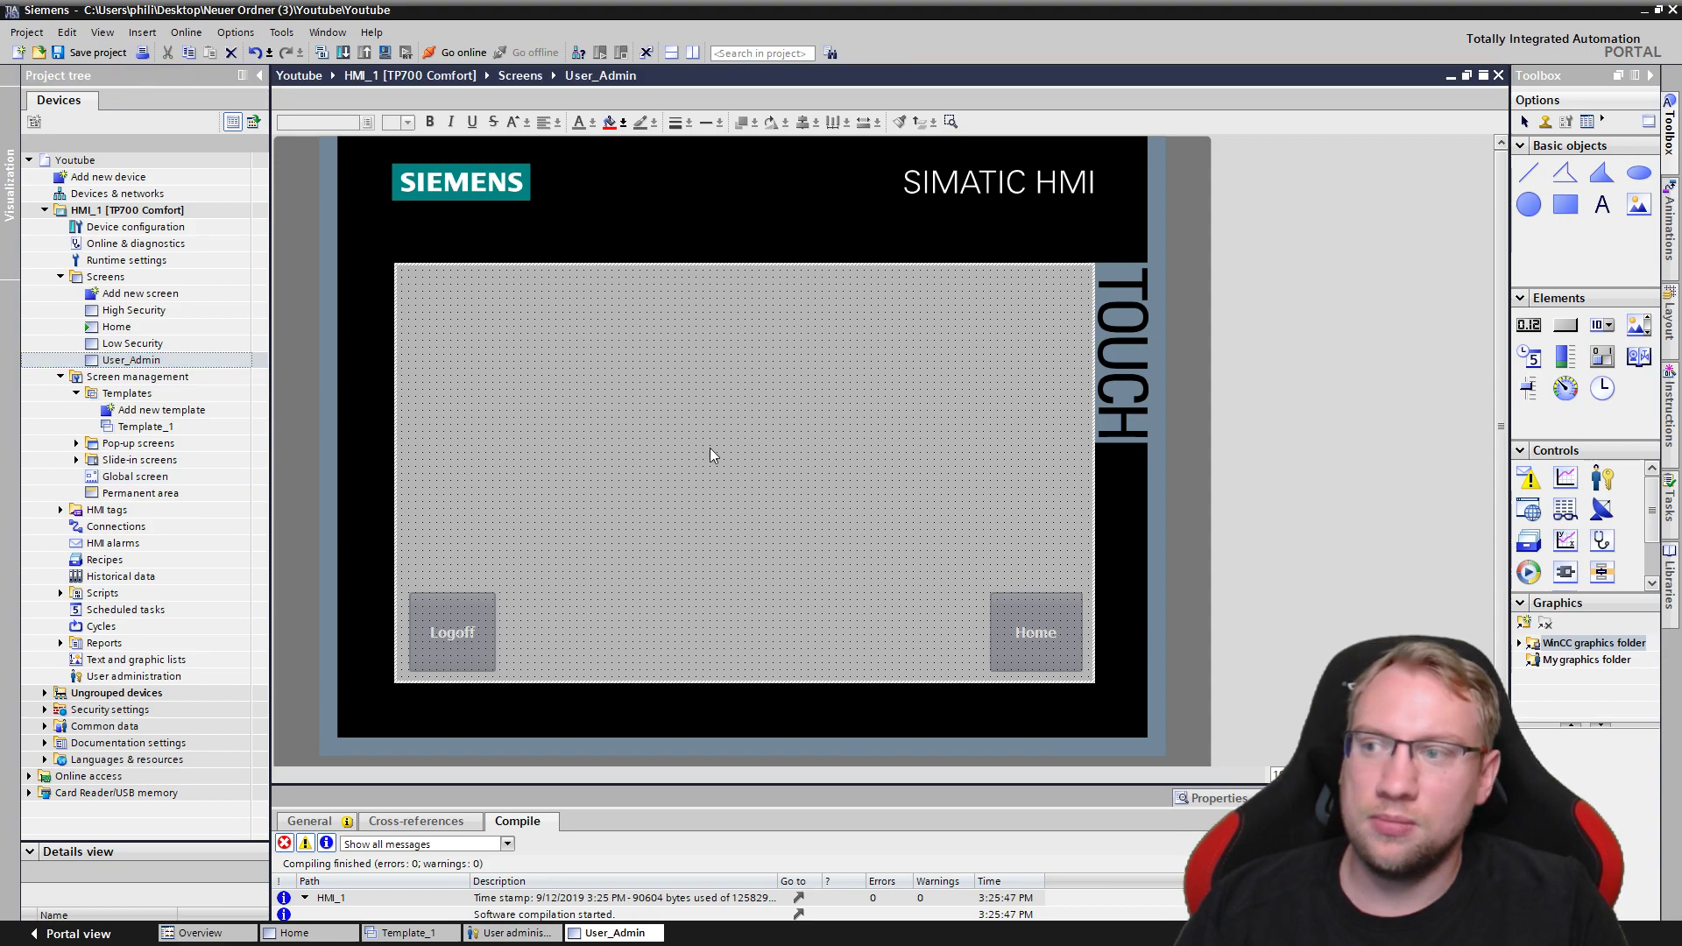
Step: On Template_1, copy the Home button to its left and caption the copy 'User Admin'
double_click(171, 428)
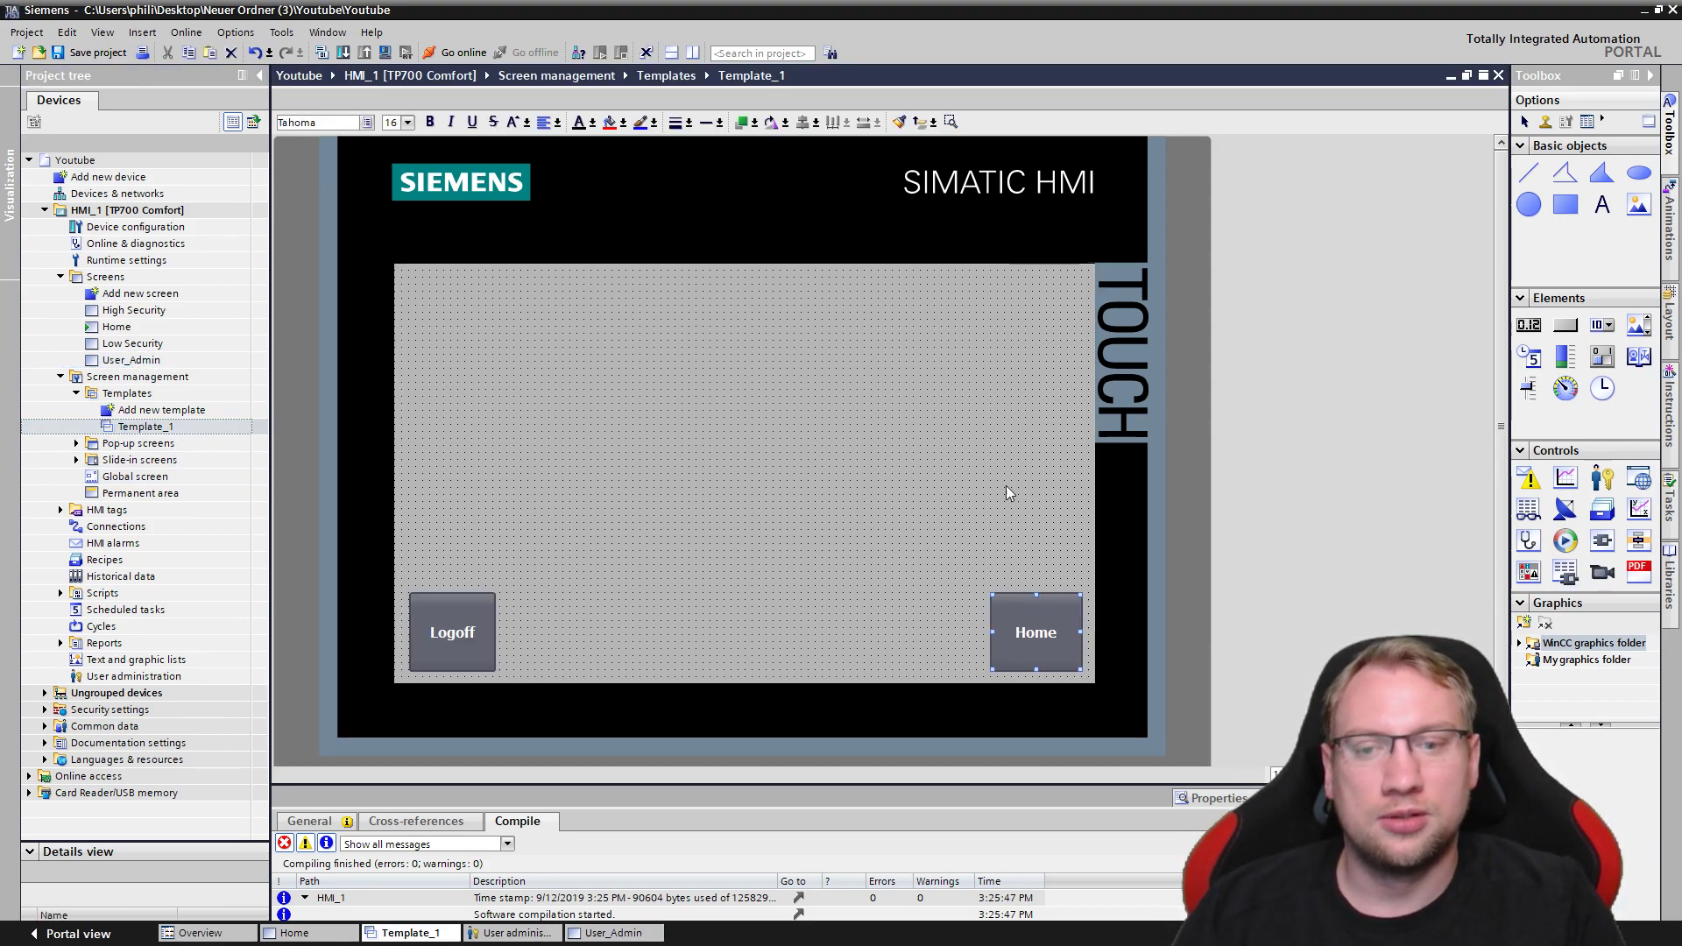
click(1045, 608)
drag(1045, 607, 952, 647)
double_click(945, 627)
text(User Admin)
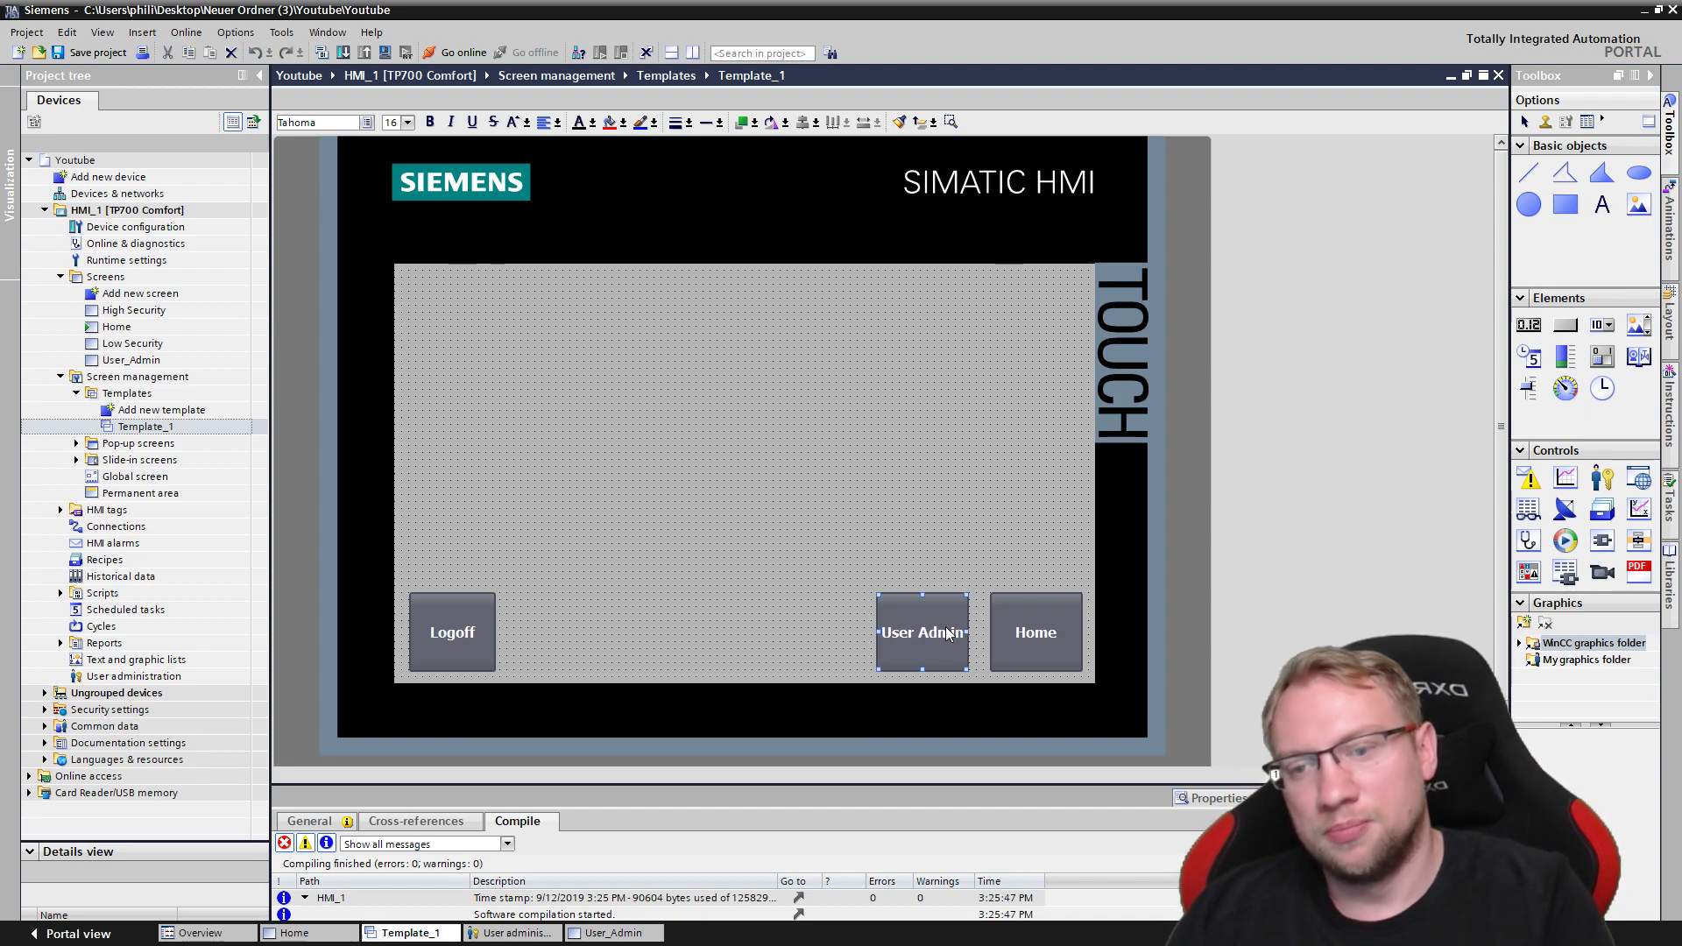
key(Return)
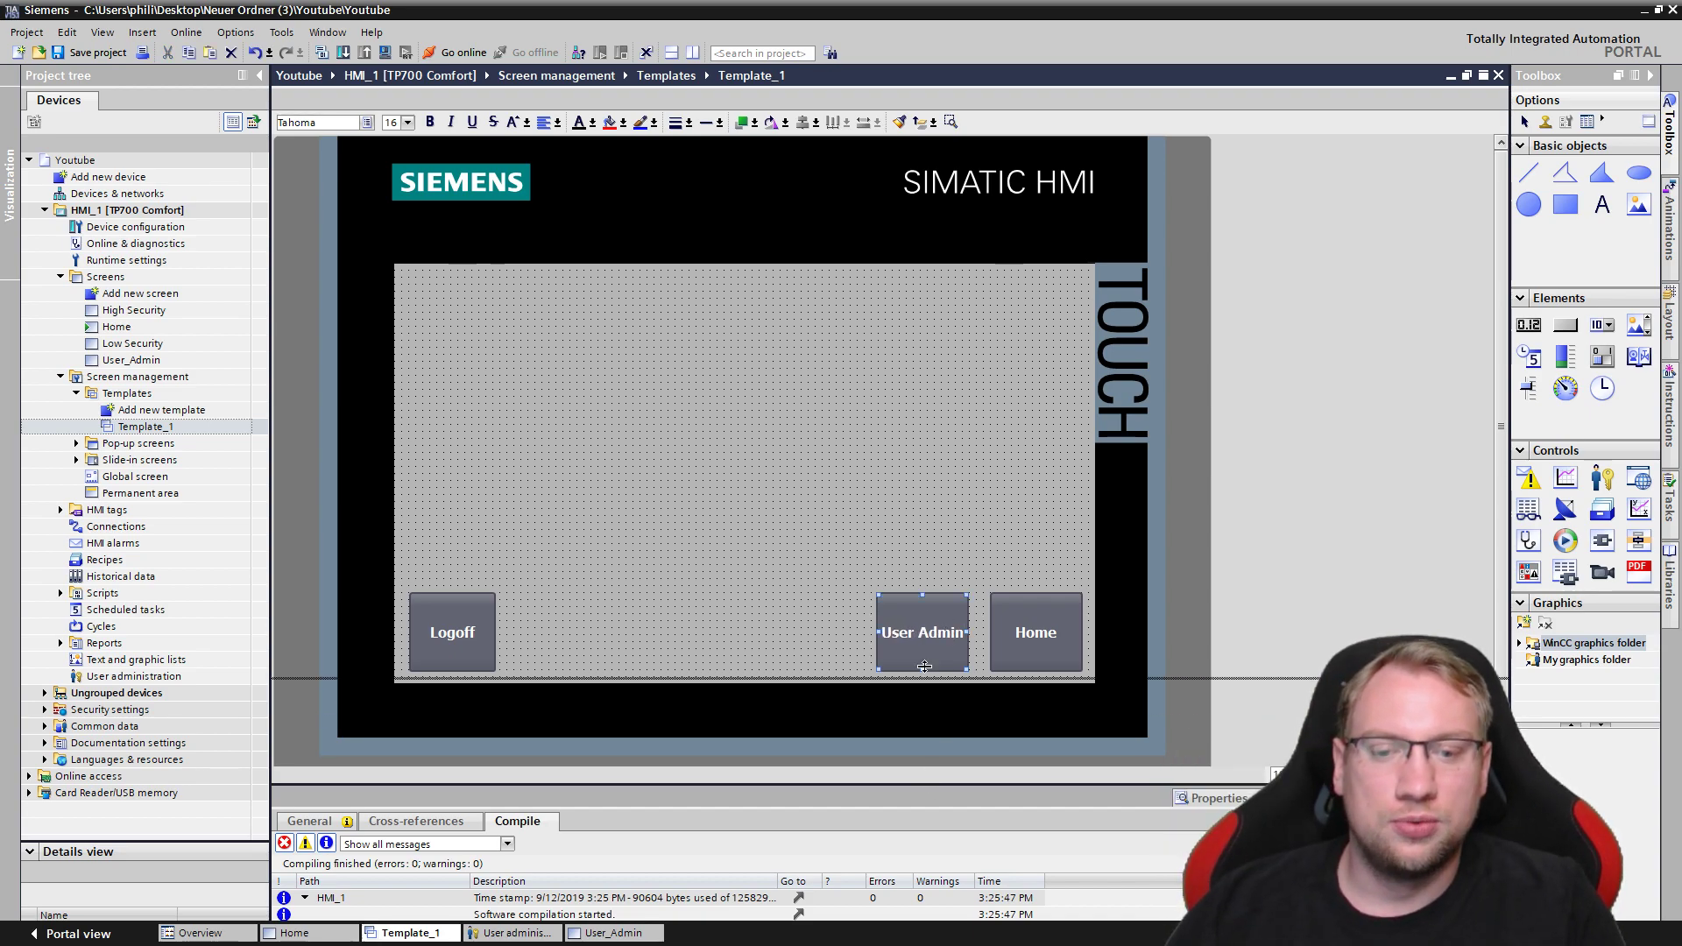
drag(922, 784, 906, 504)
click(1217, 522)
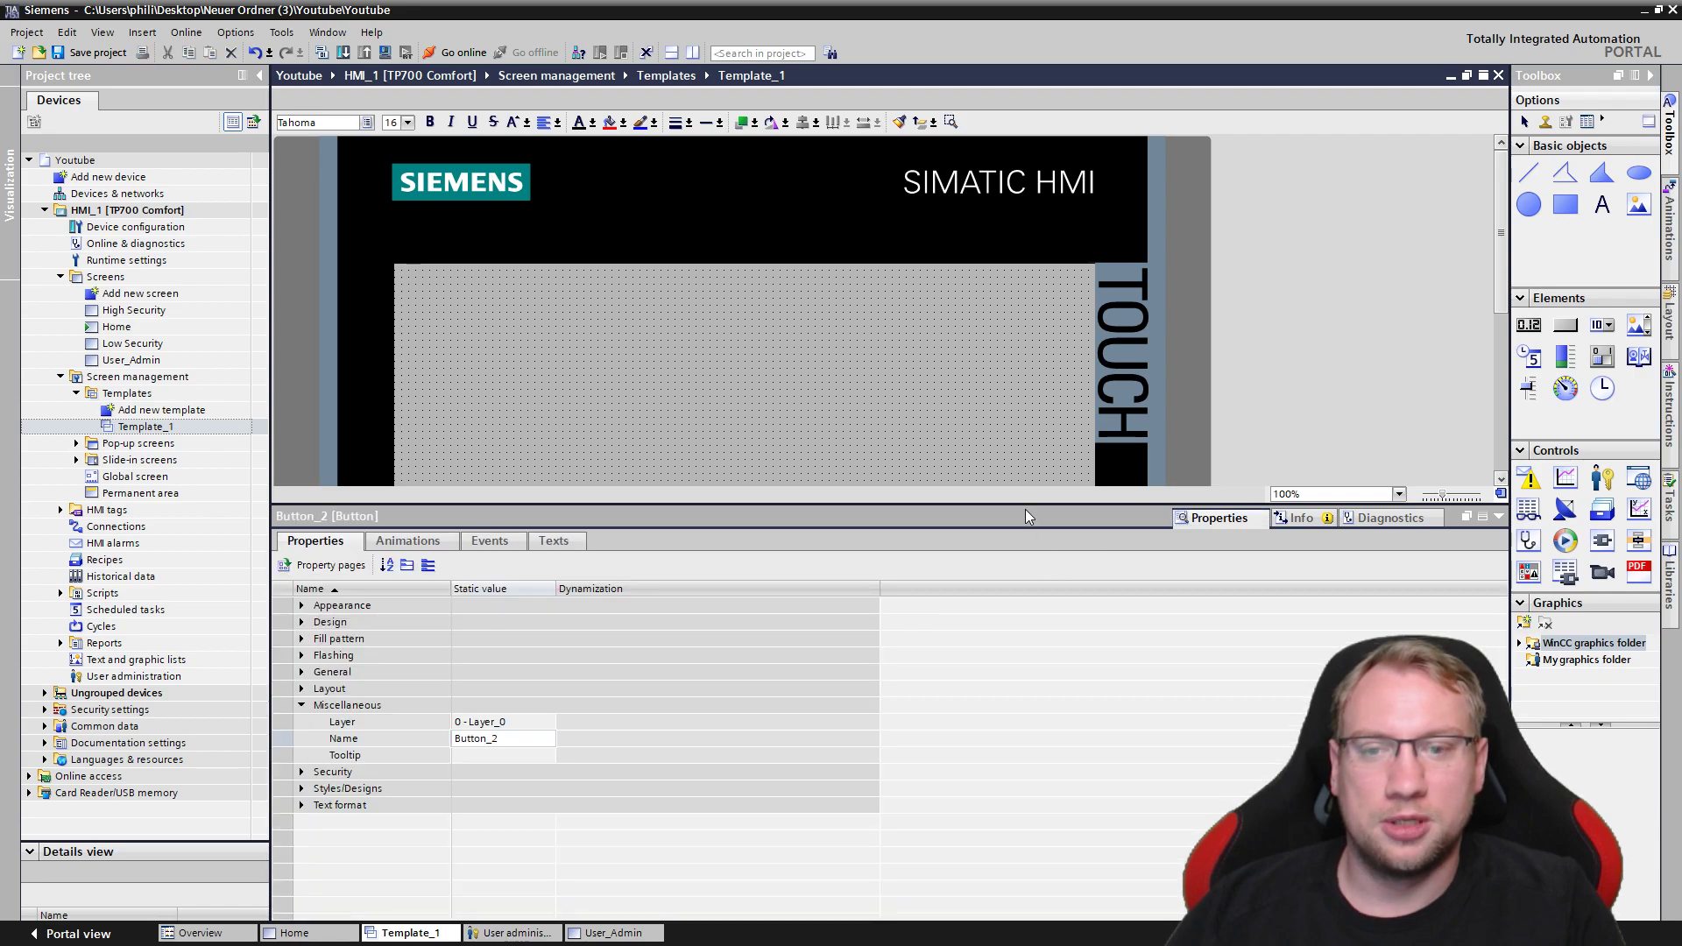
Step: Set the User Admin button's Release event to ActivateScreen with screen name User_Admin
scroll(992, 435, down, 3)
click(490, 541)
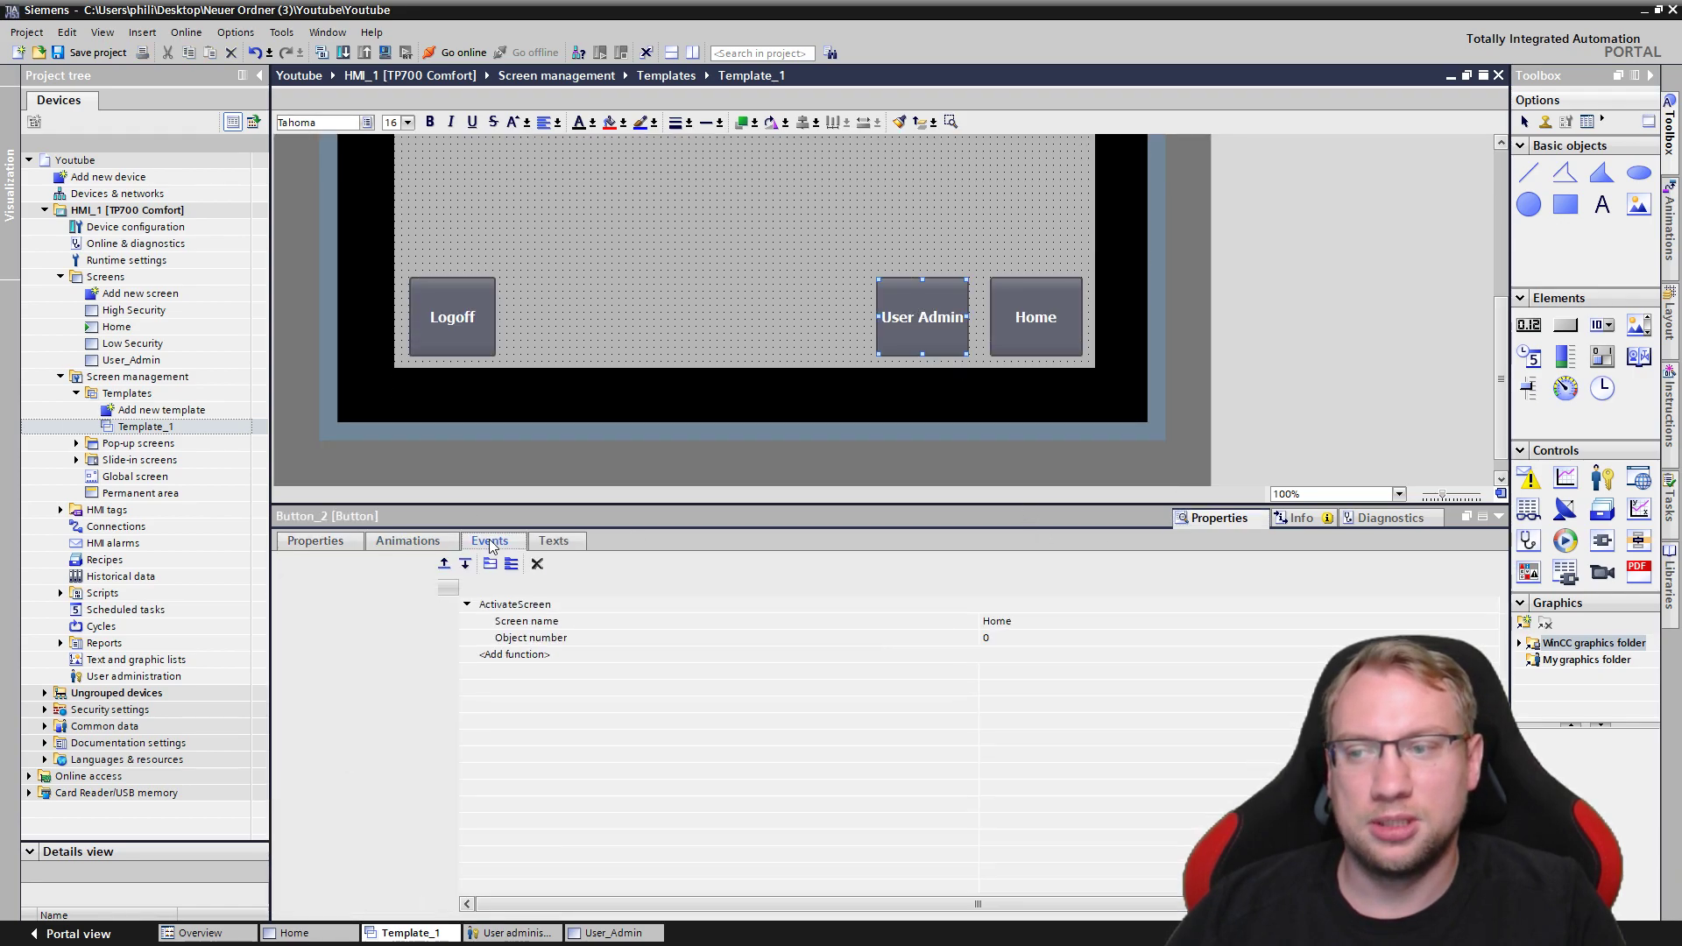
click(531, 618)
click(1048, 624)
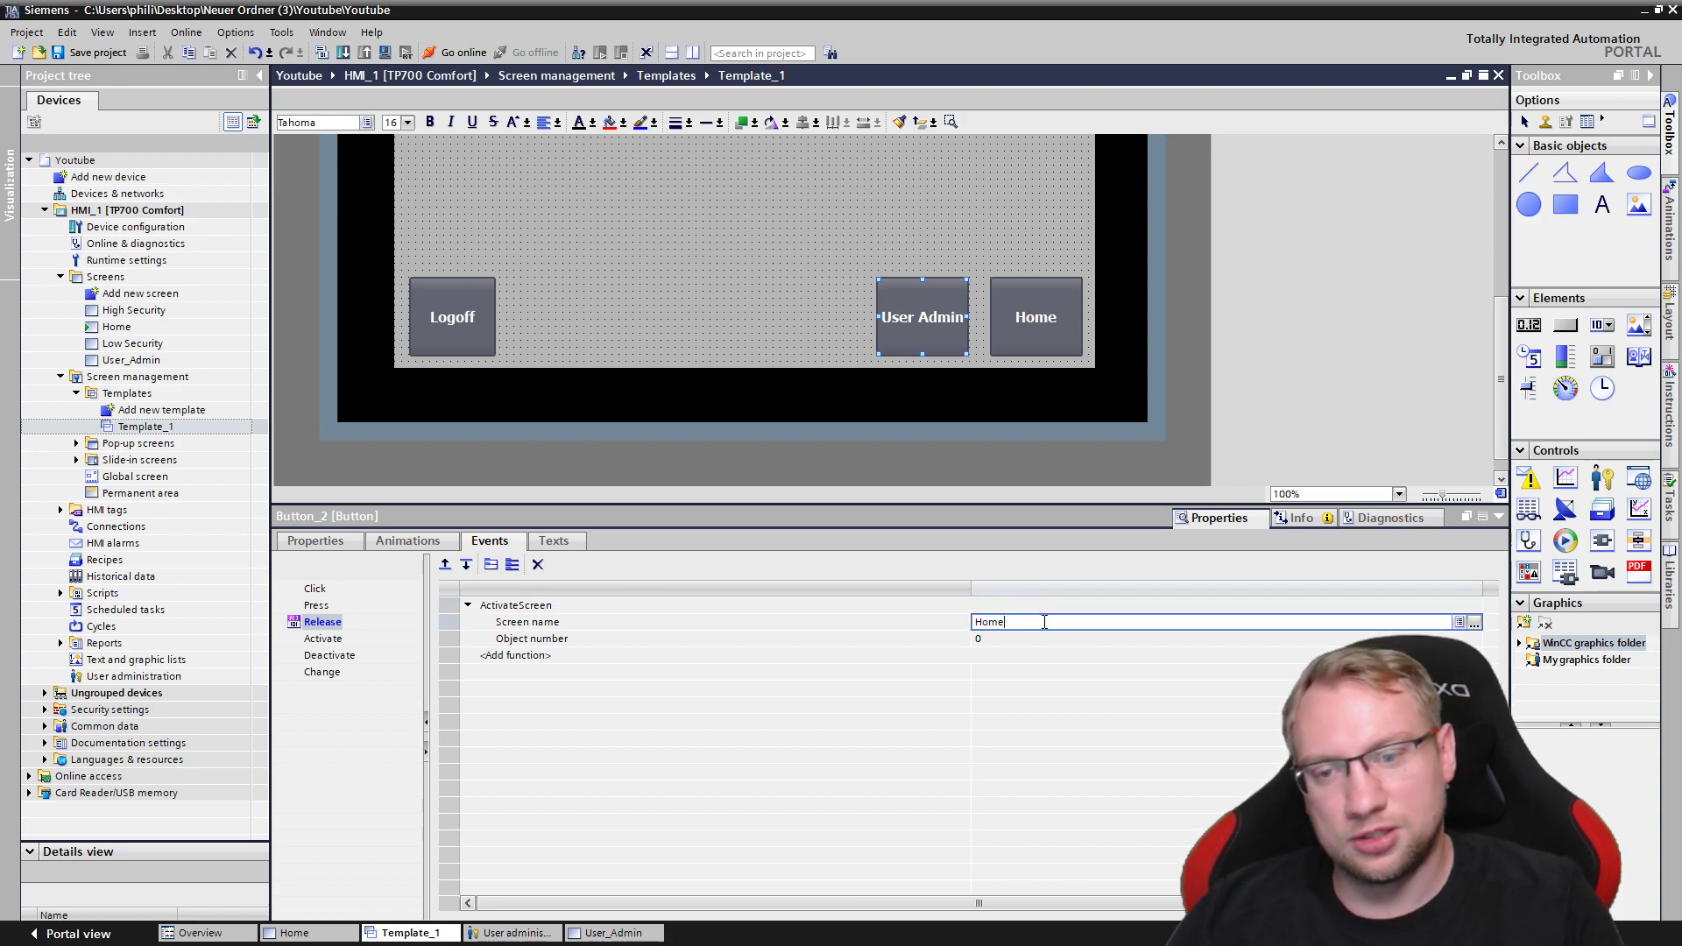
click(1475, 622)
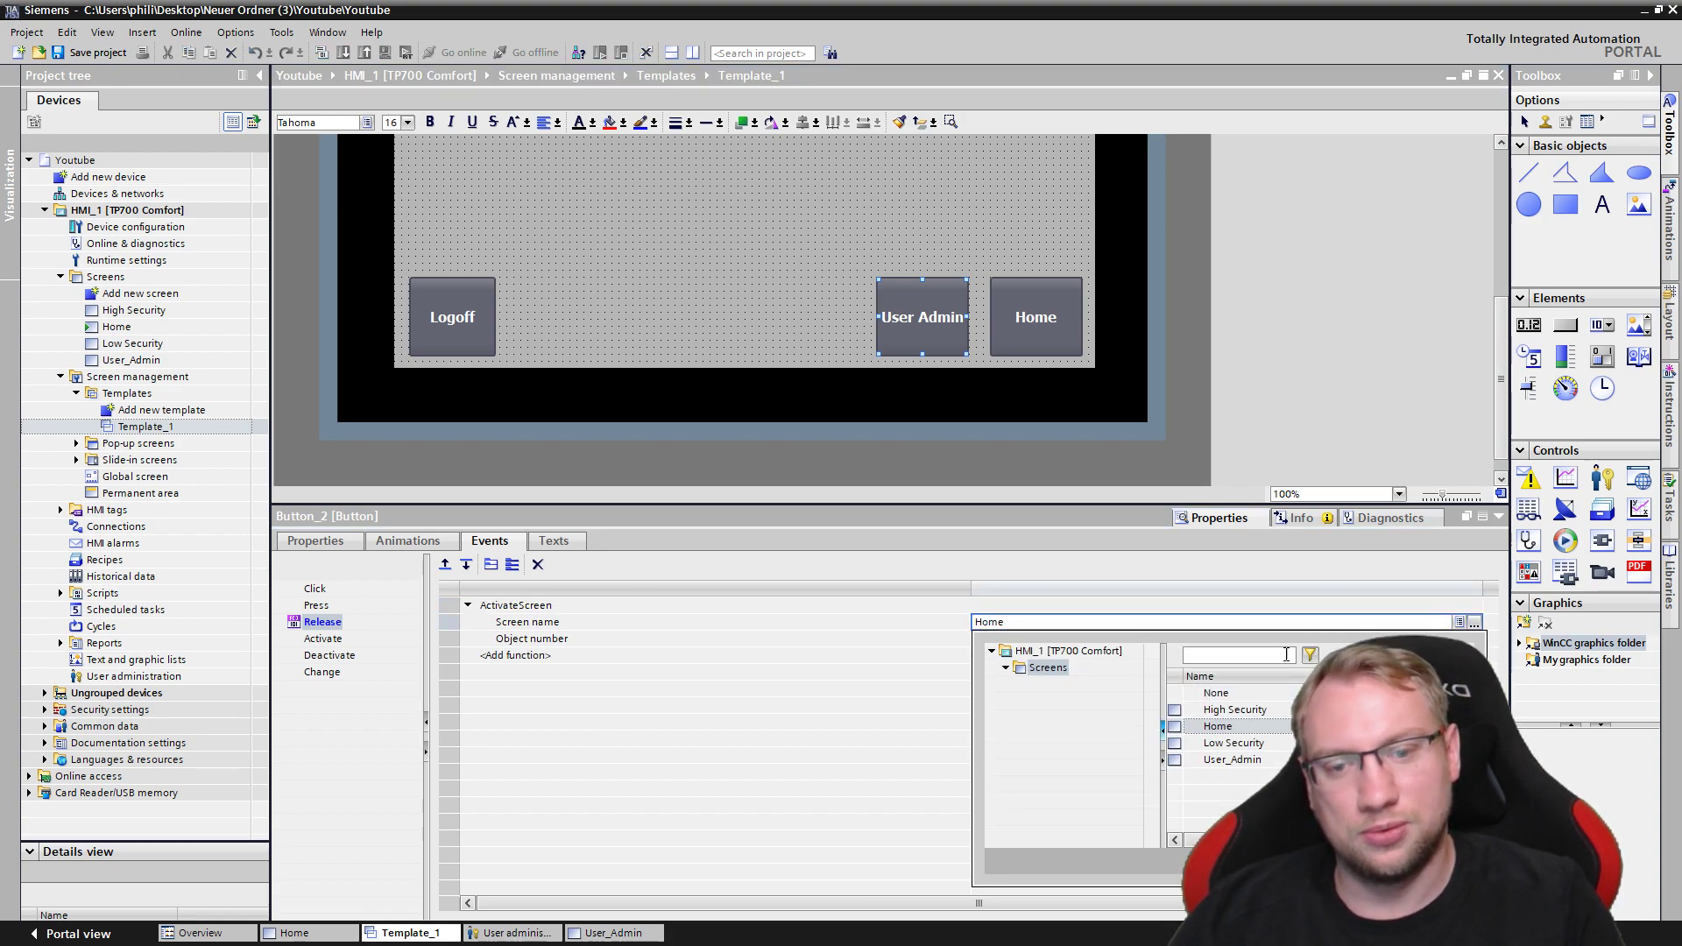
double_click(1232, 760)
click(1500, 519)
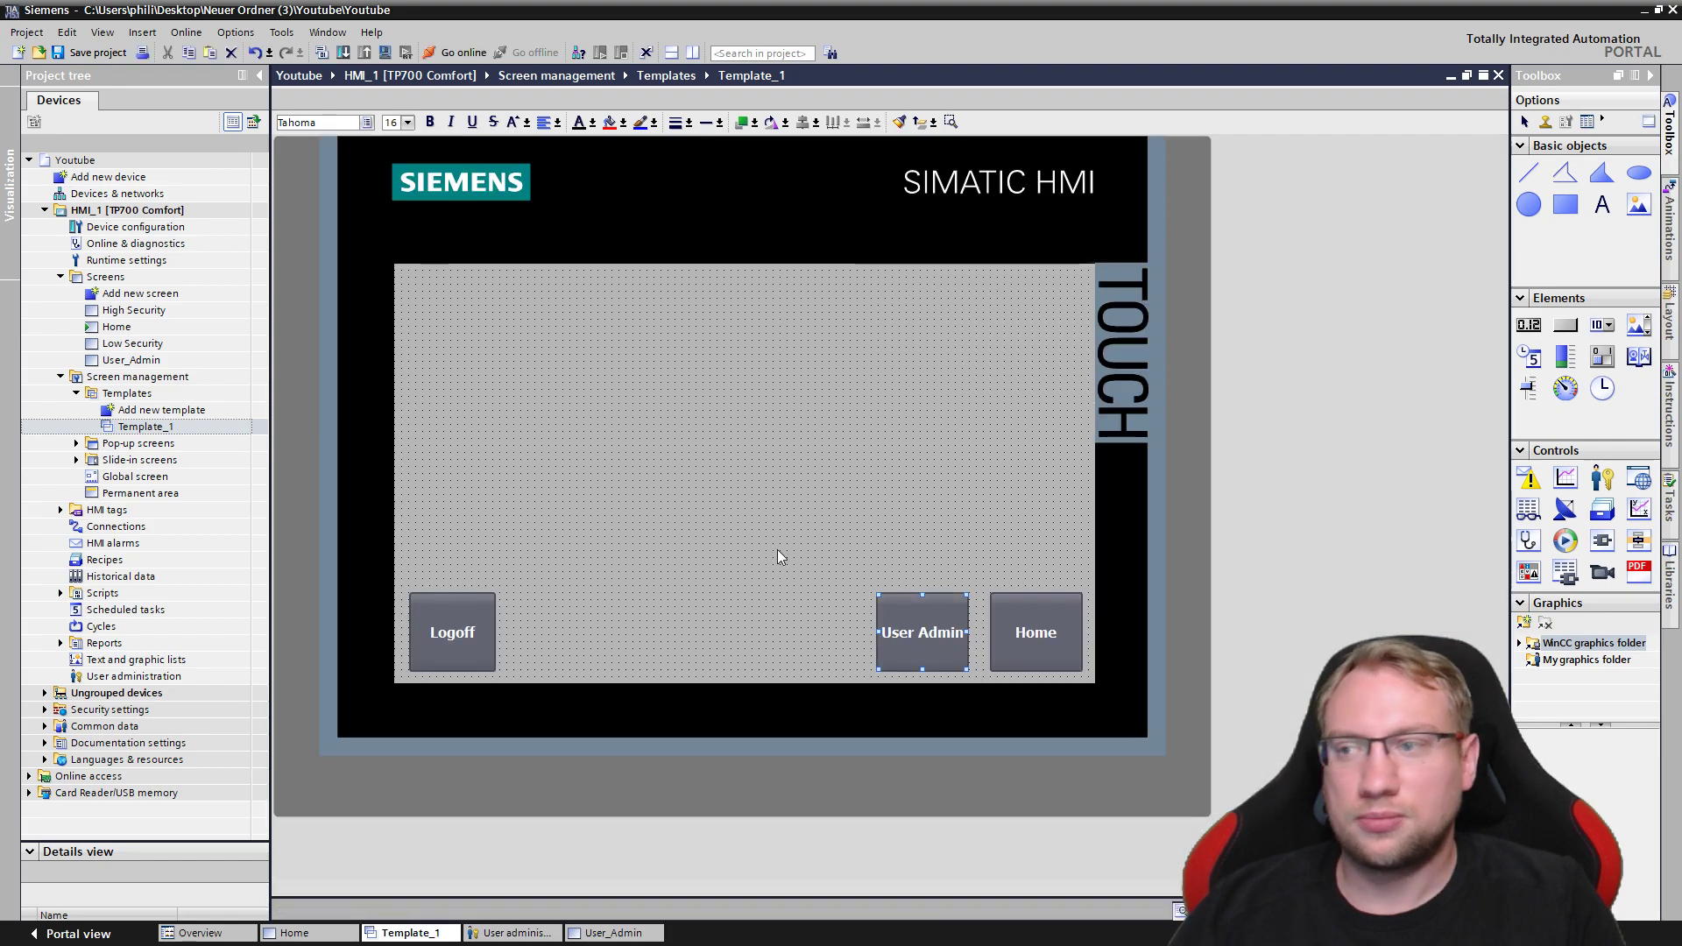
Step: Open the Low Security, User_Admin, High Security and Home screens, then start the HMI runtime simulation
click(131, 211)
double_click(131, 344)
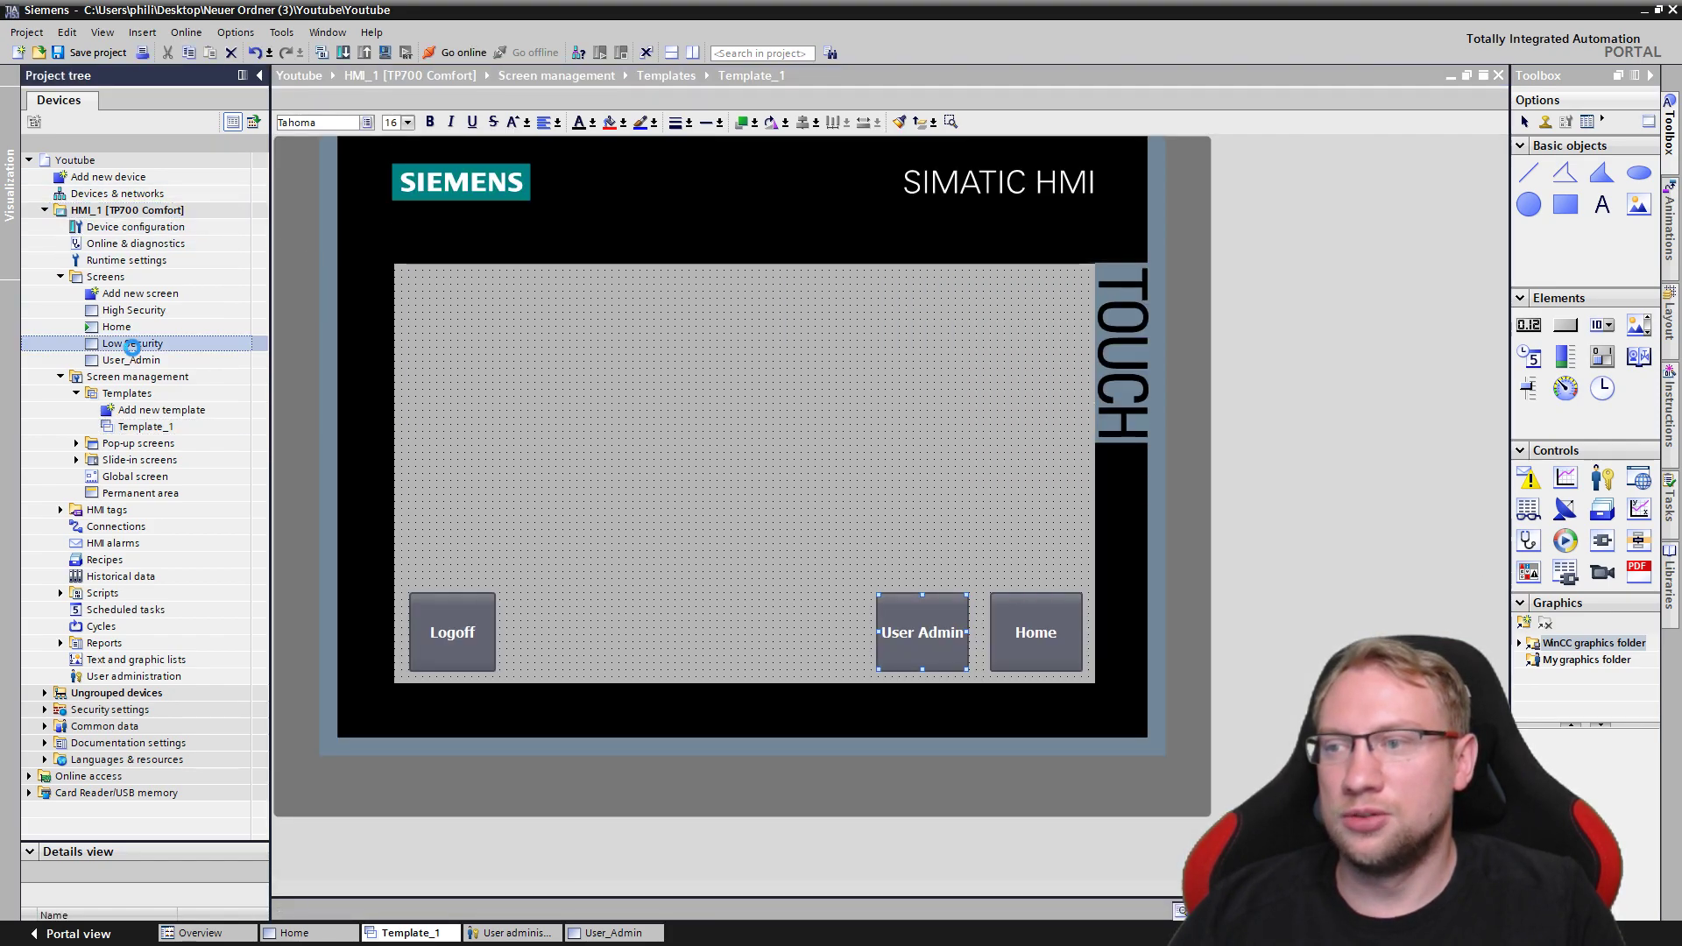
double_click(131, 360)
double_click(138, 310)
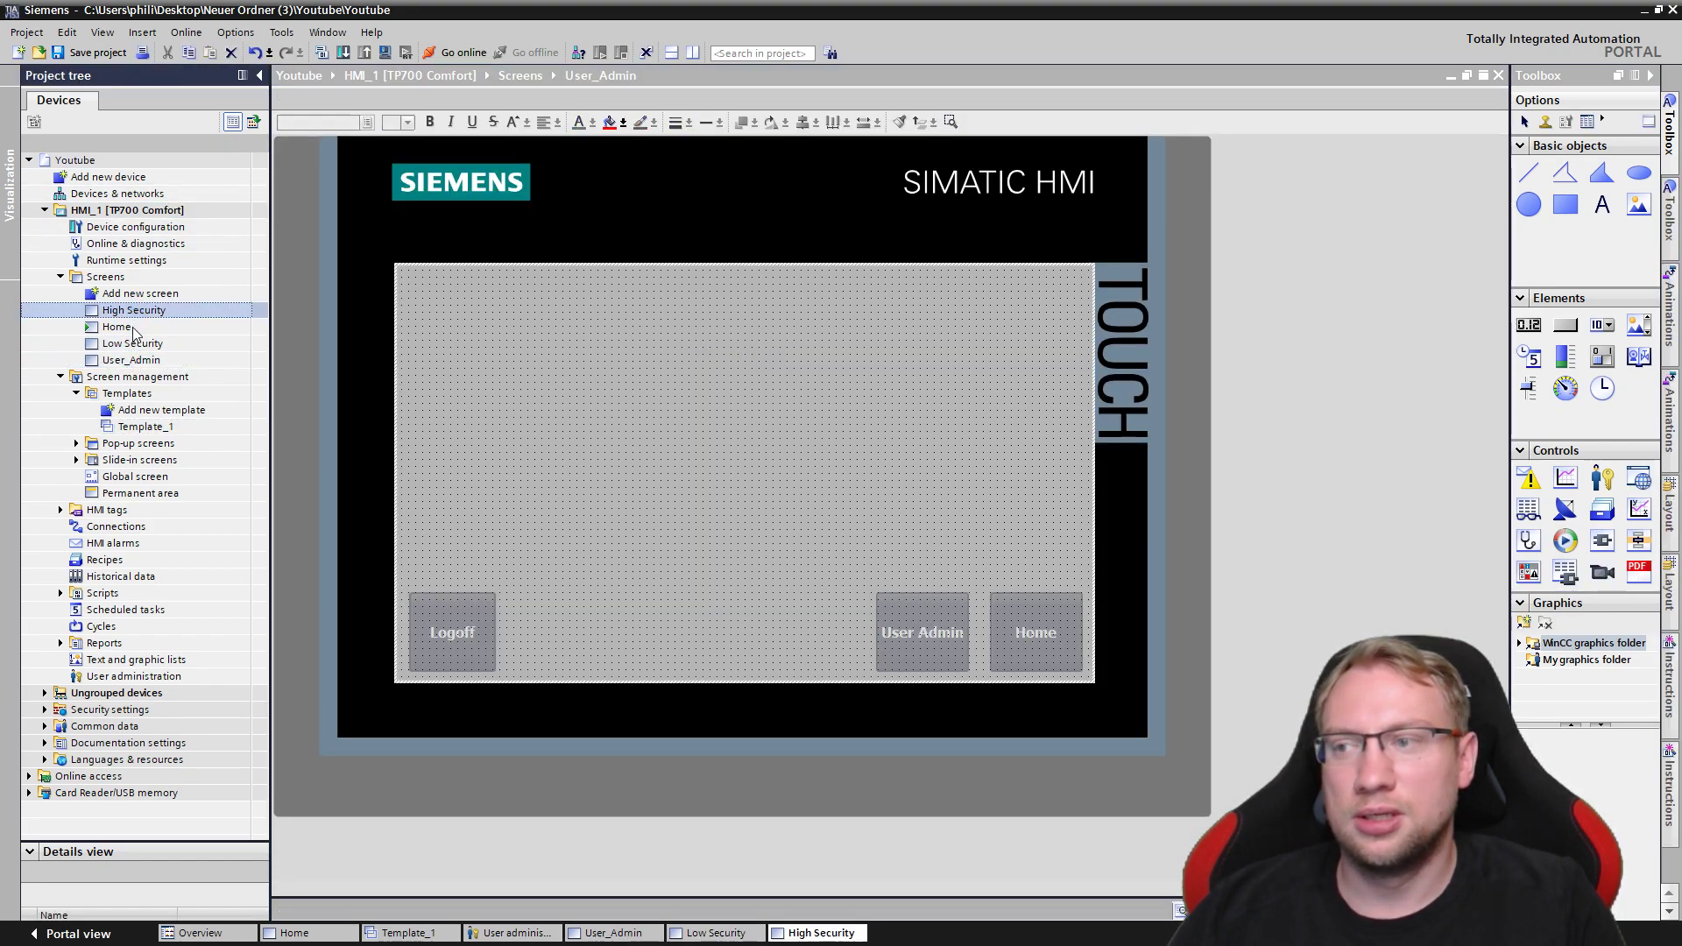
double_click(132, 328)
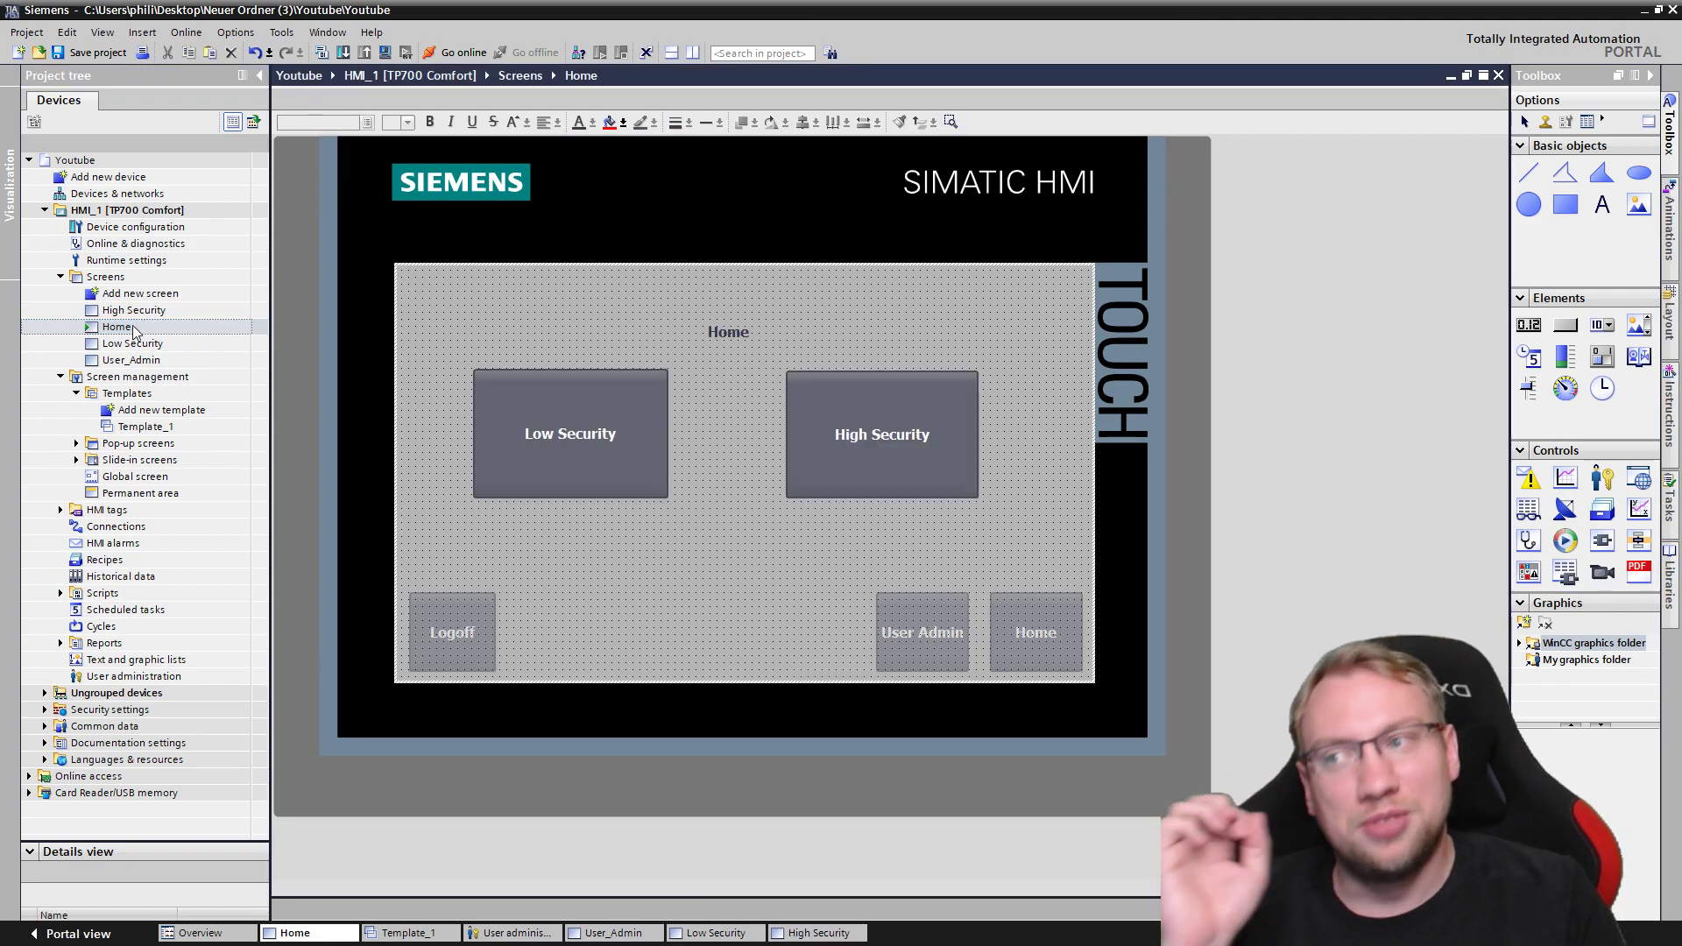
click(132, 210)
click(385, 52)
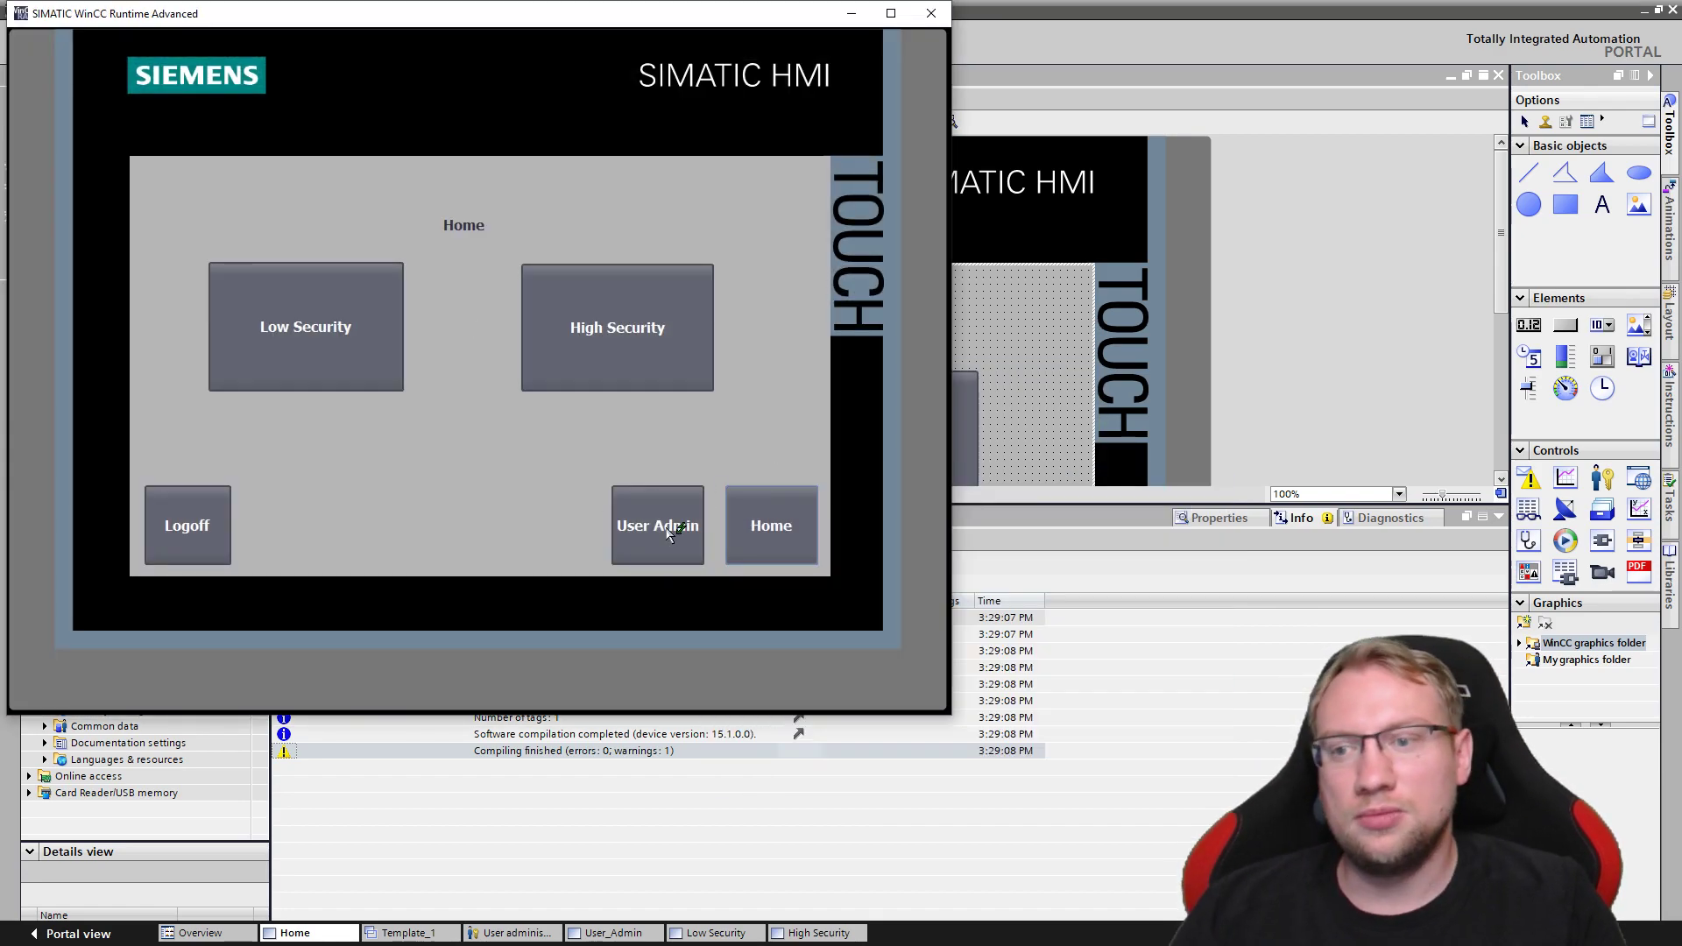
Step: Use the User Admin button to reach User_Admin, go back Home, and close the runtime
click(659, 536)
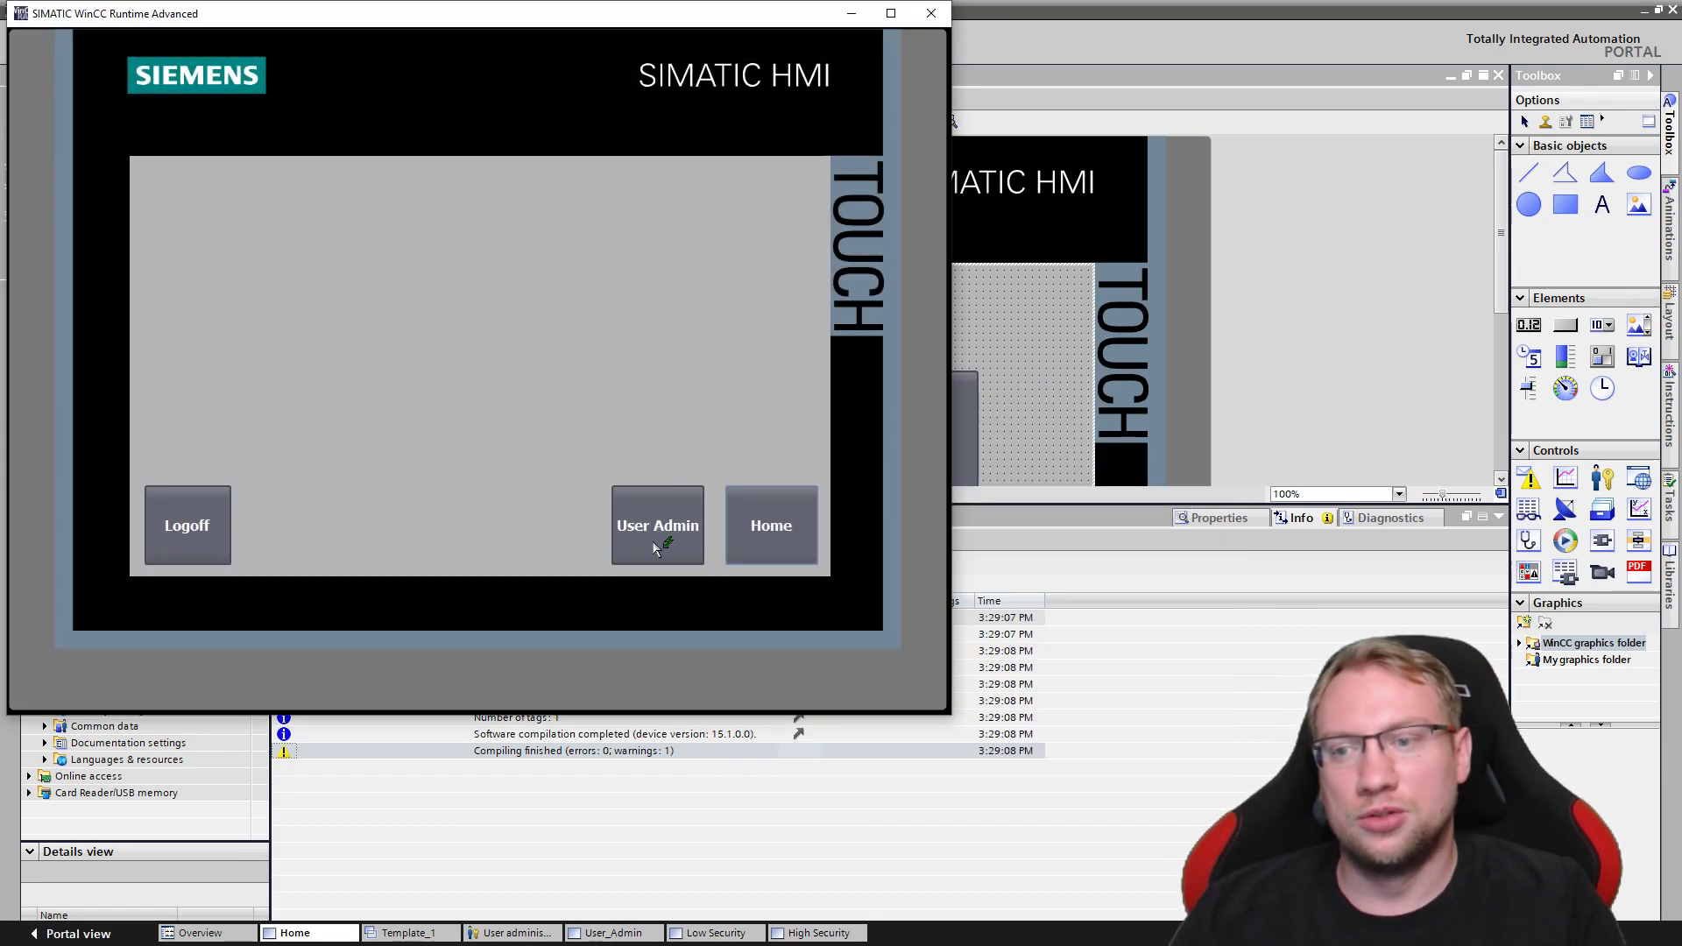
click(535, 439)
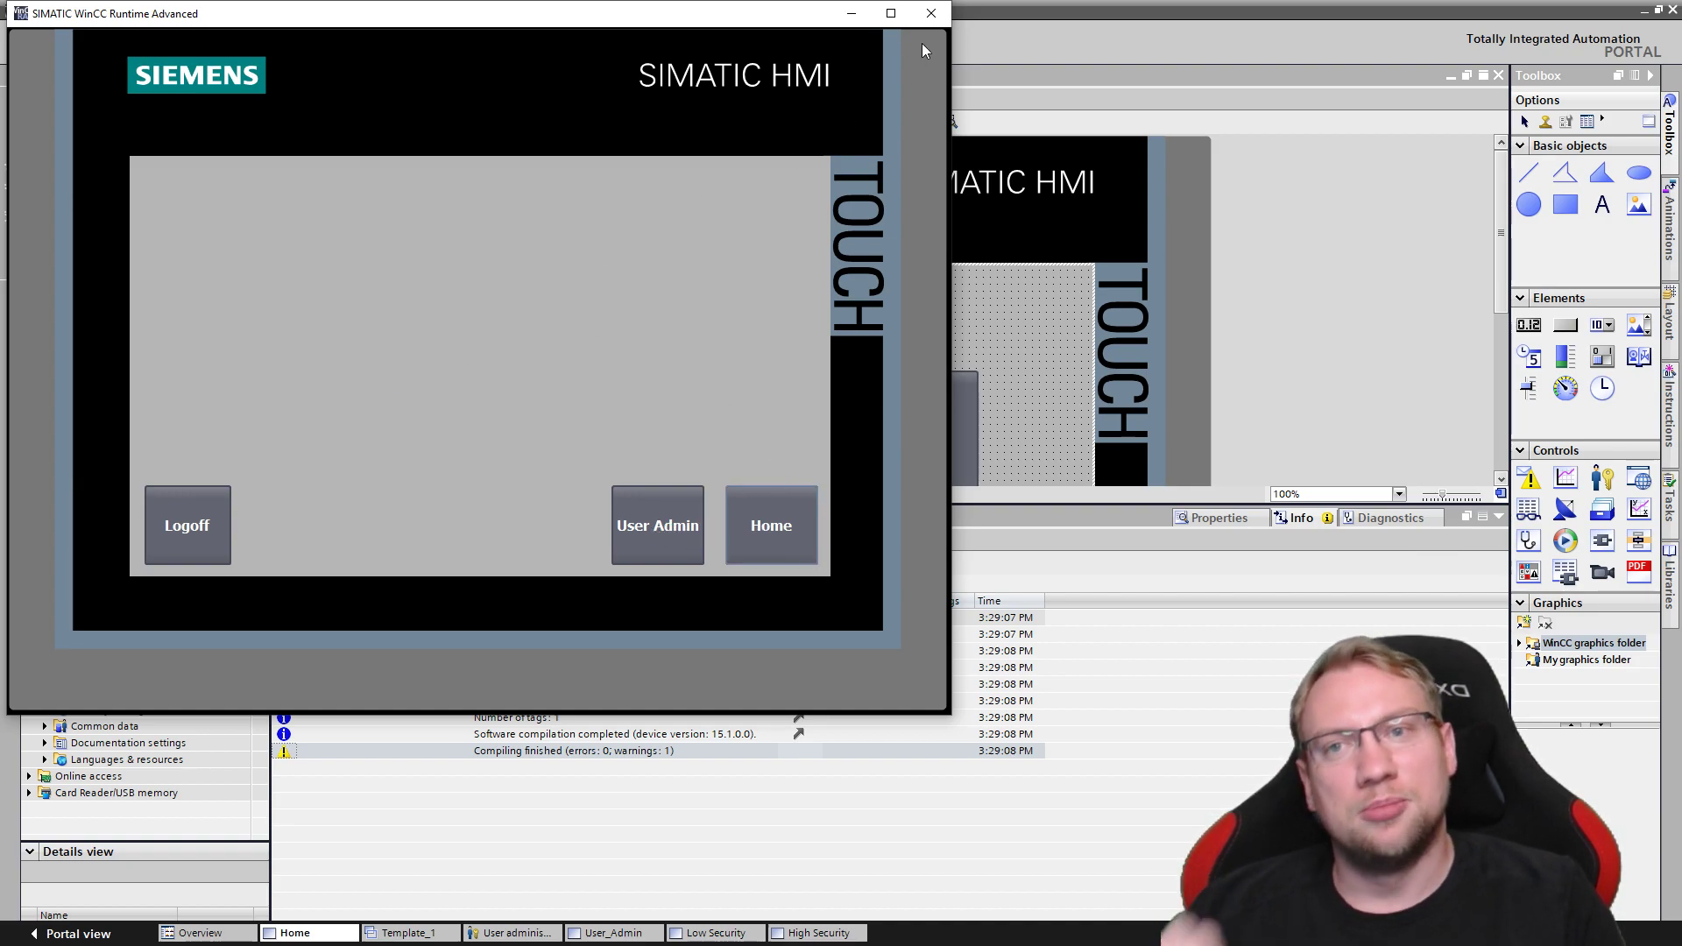
click(931, 13)
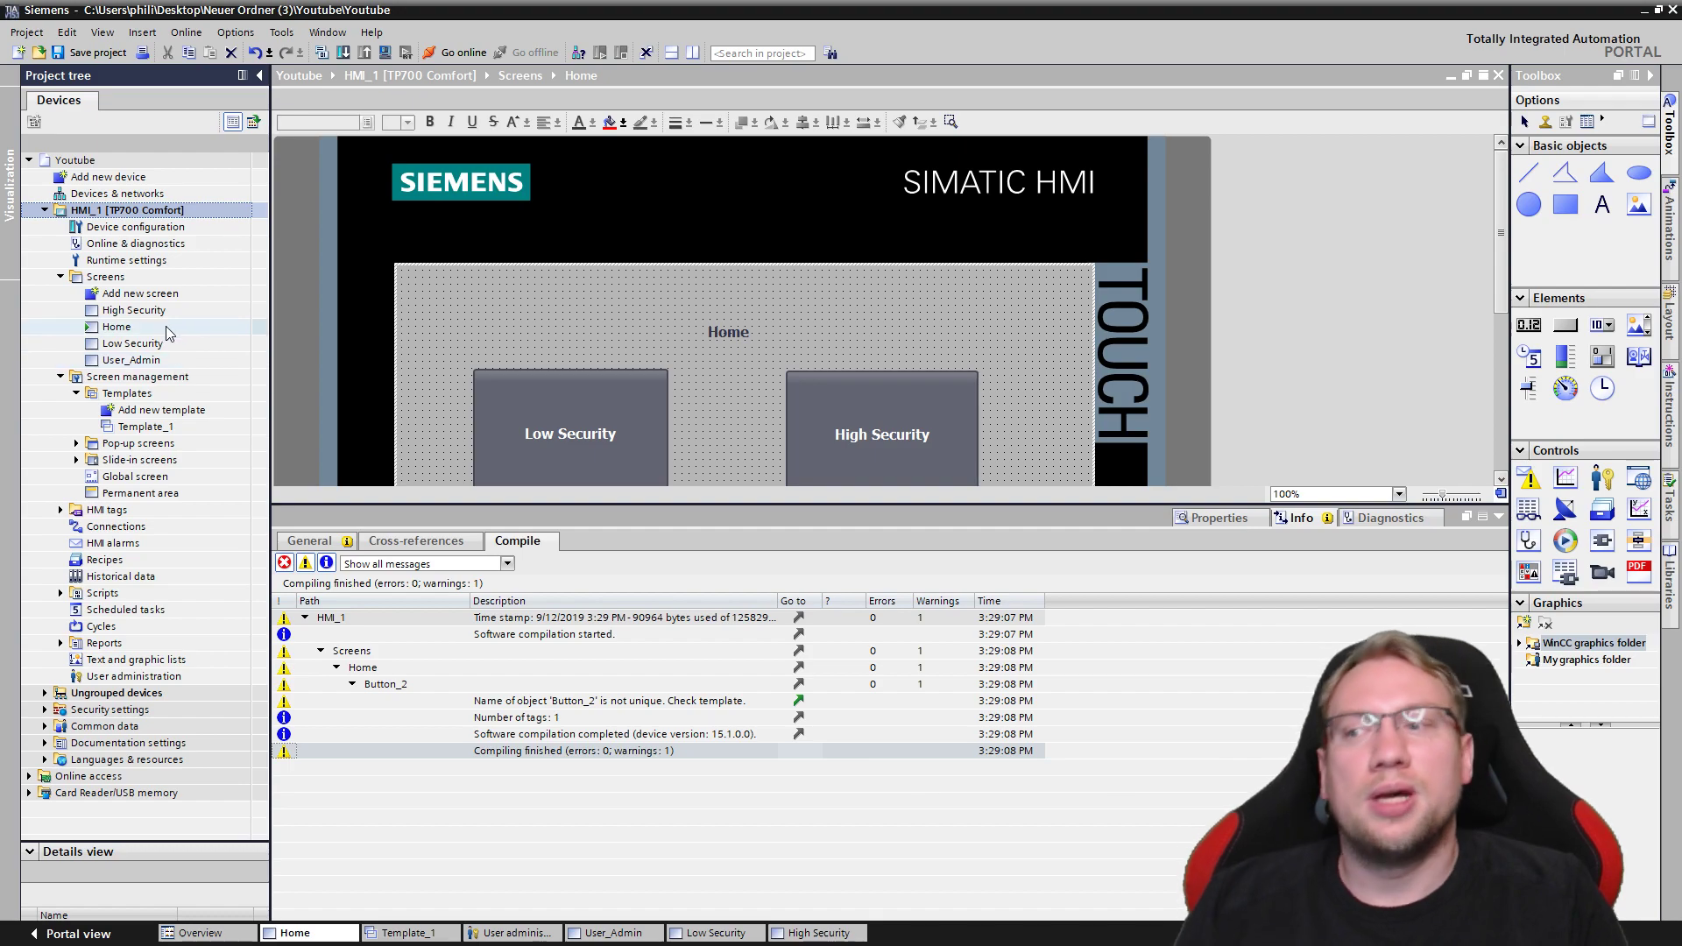
Step: Place a user view control on User_Admin and resize it to fill the area above the buttons
double_click(132, 361)
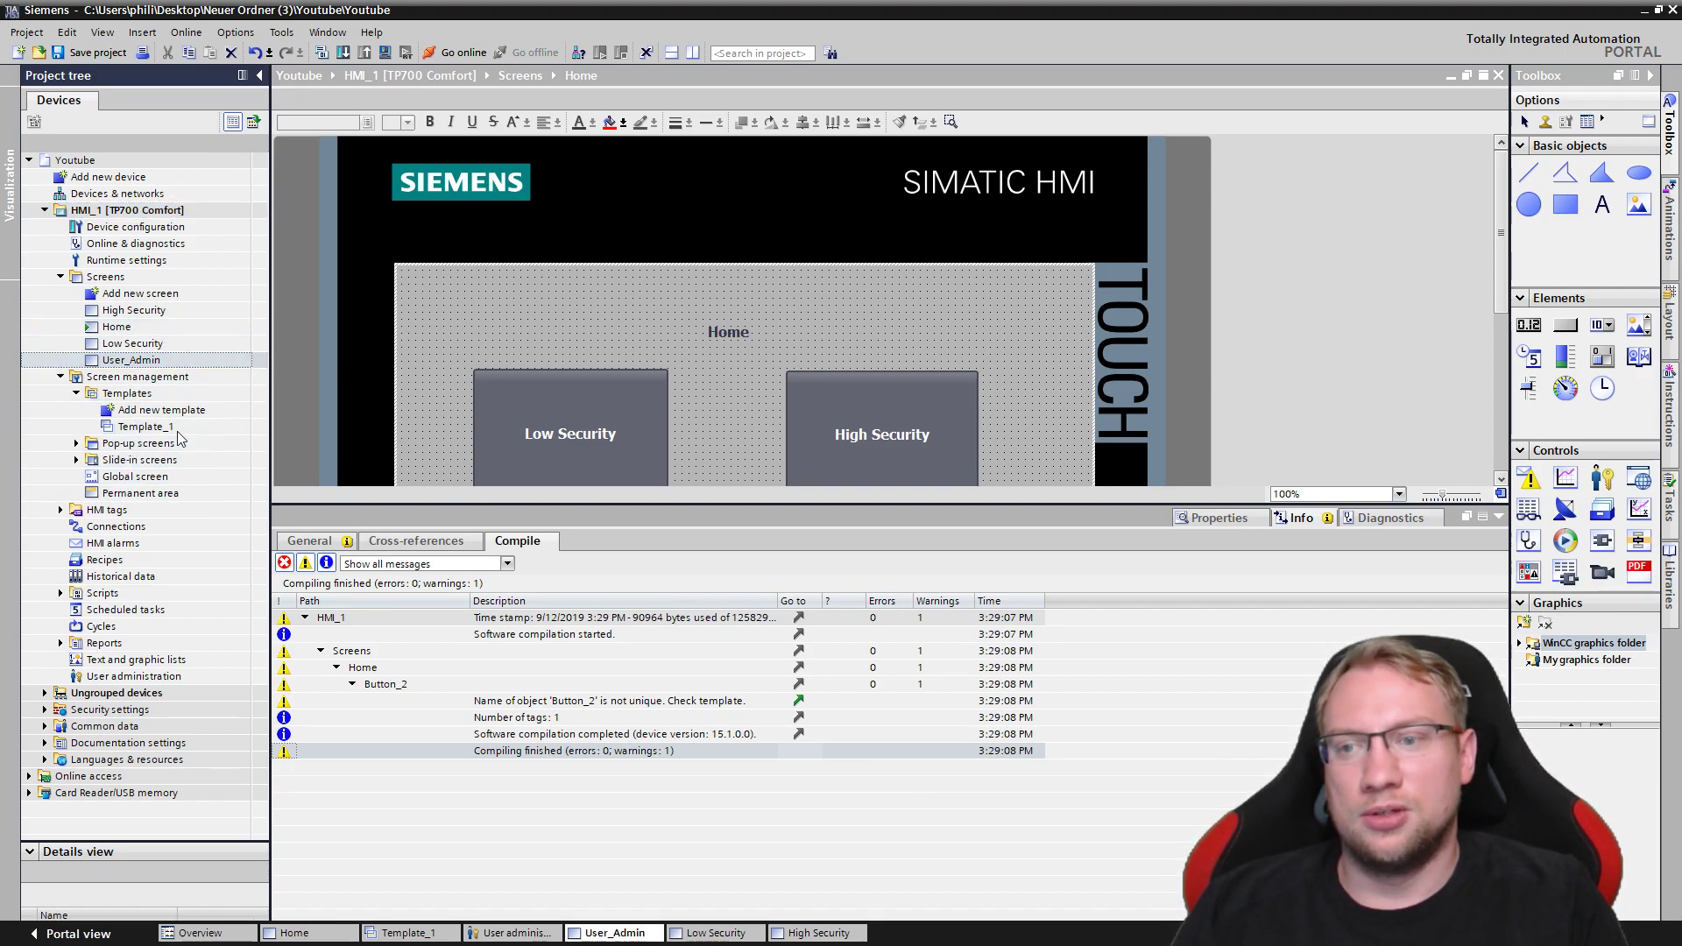
drag(694, 506, 688, 708)
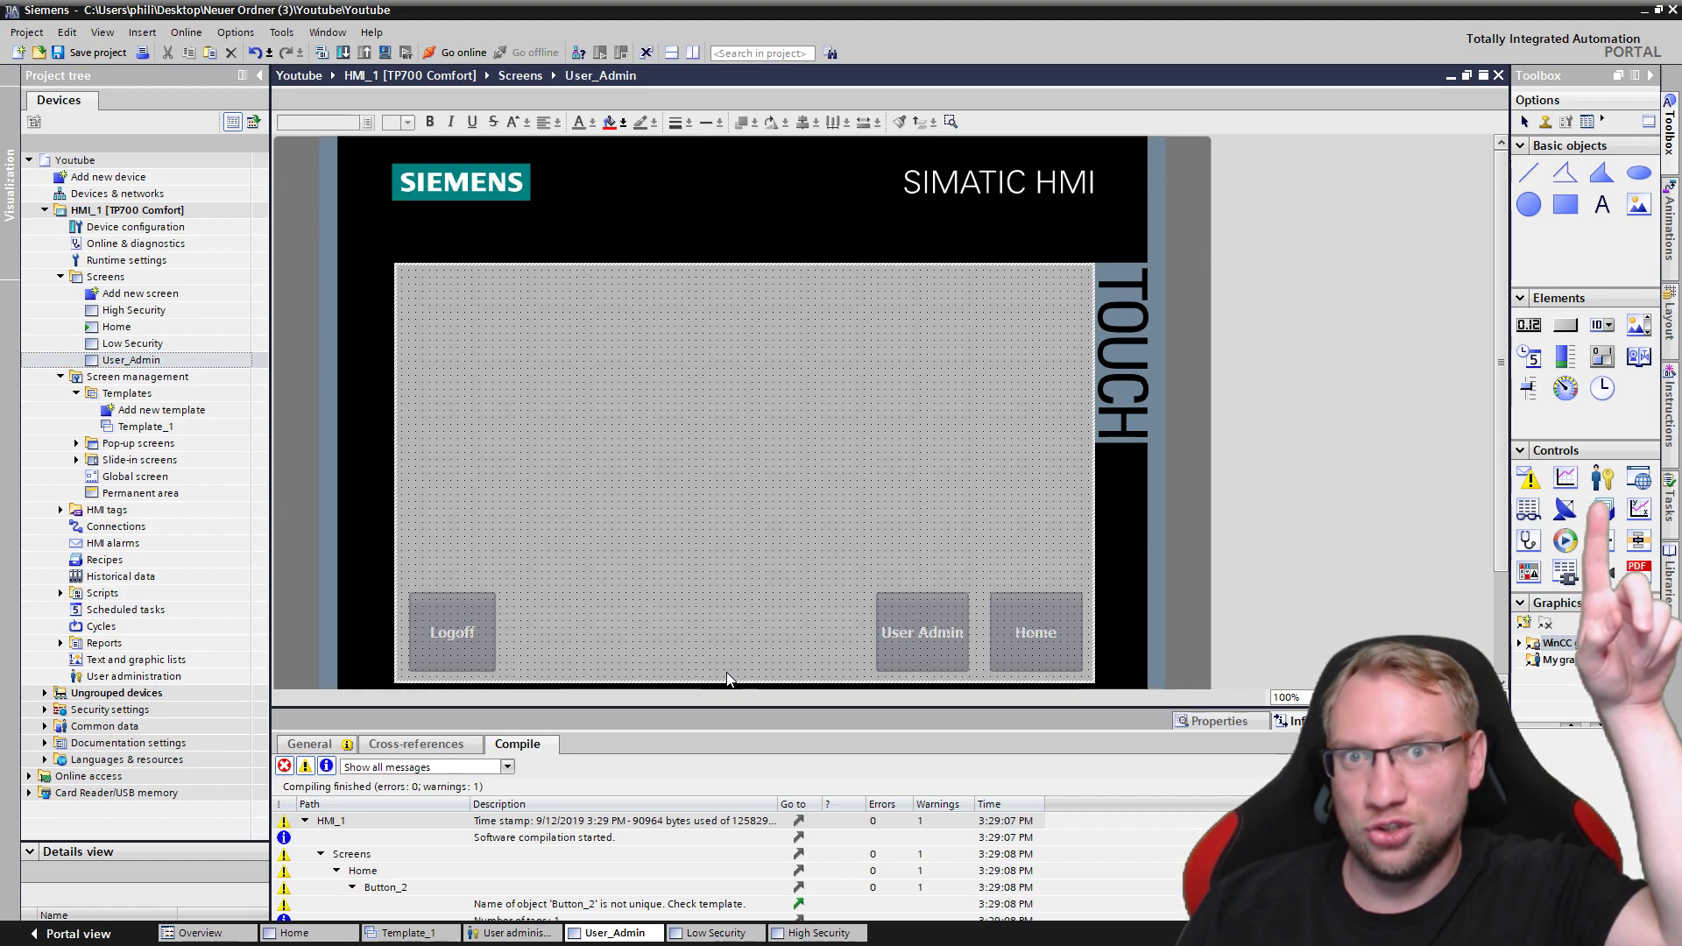
click(1602, 482)
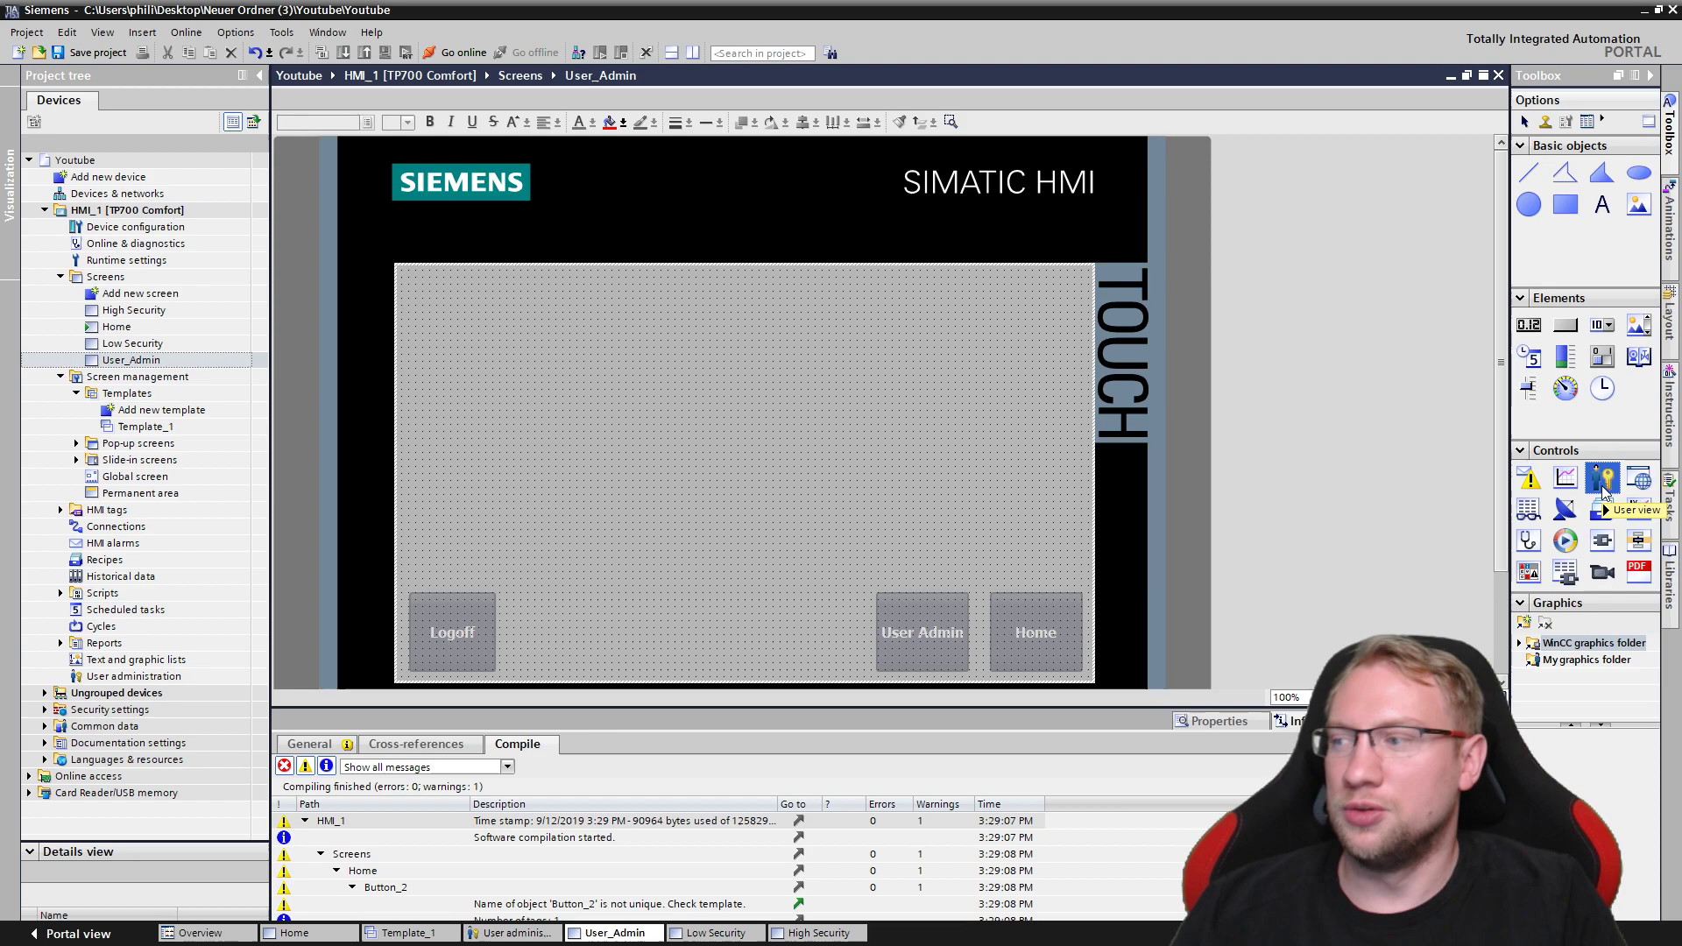
drag(1604, 486, 403, 277)
drag(817, 480, 1087, 585)
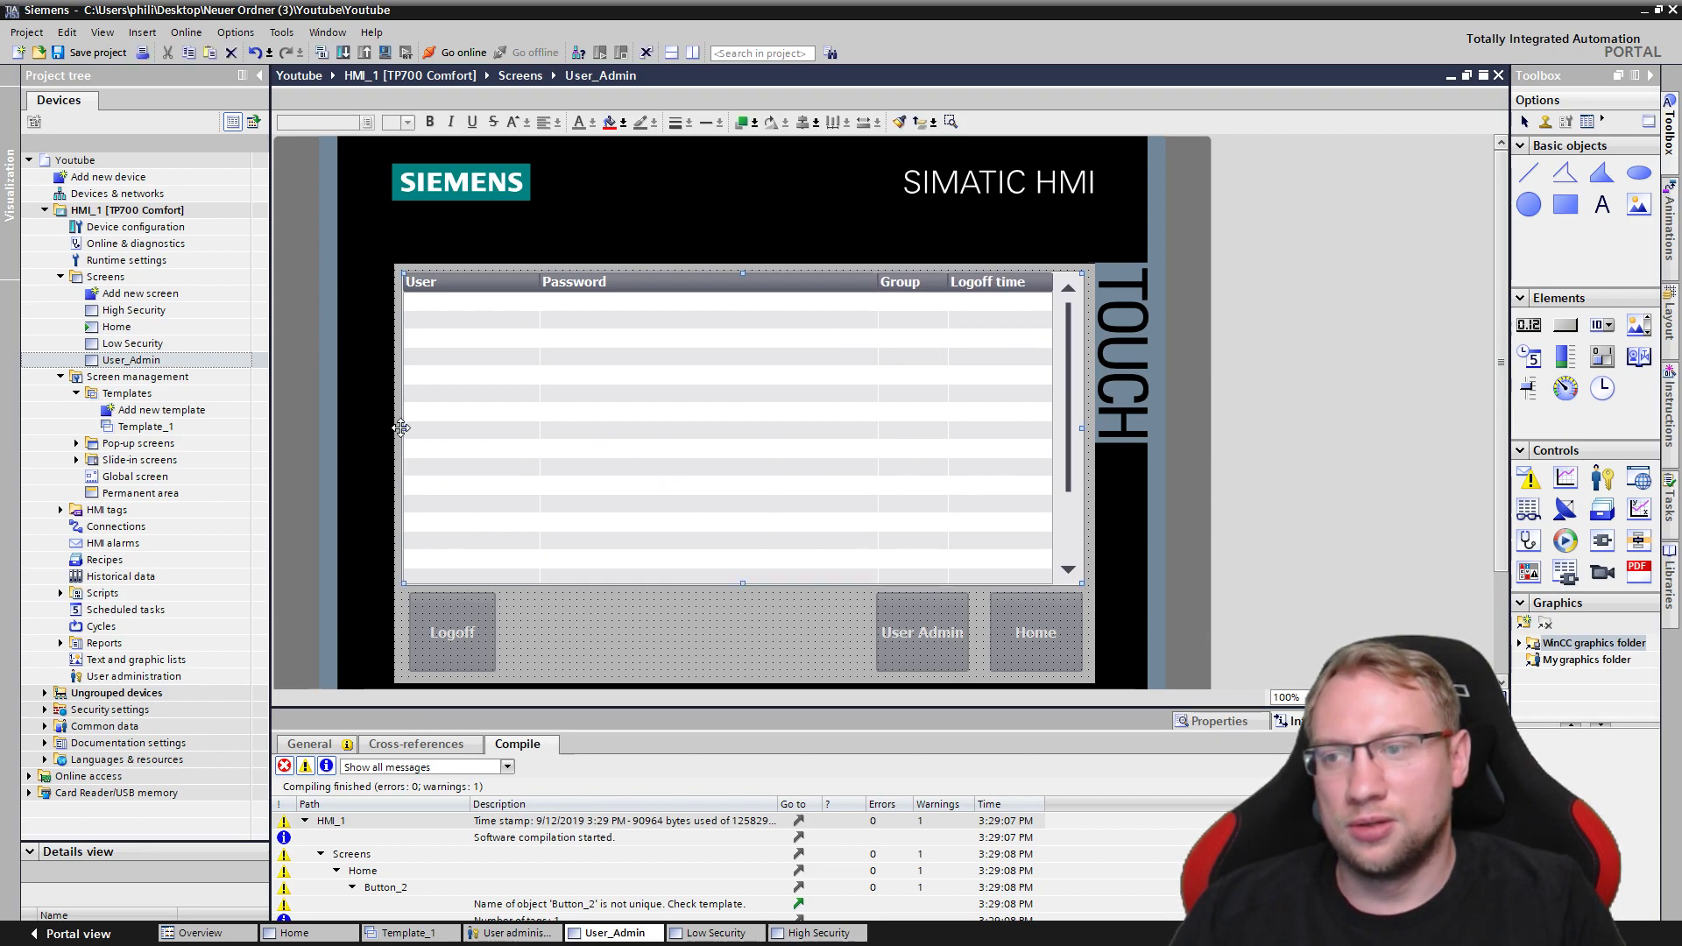
drag(404, 429, 411, 429)
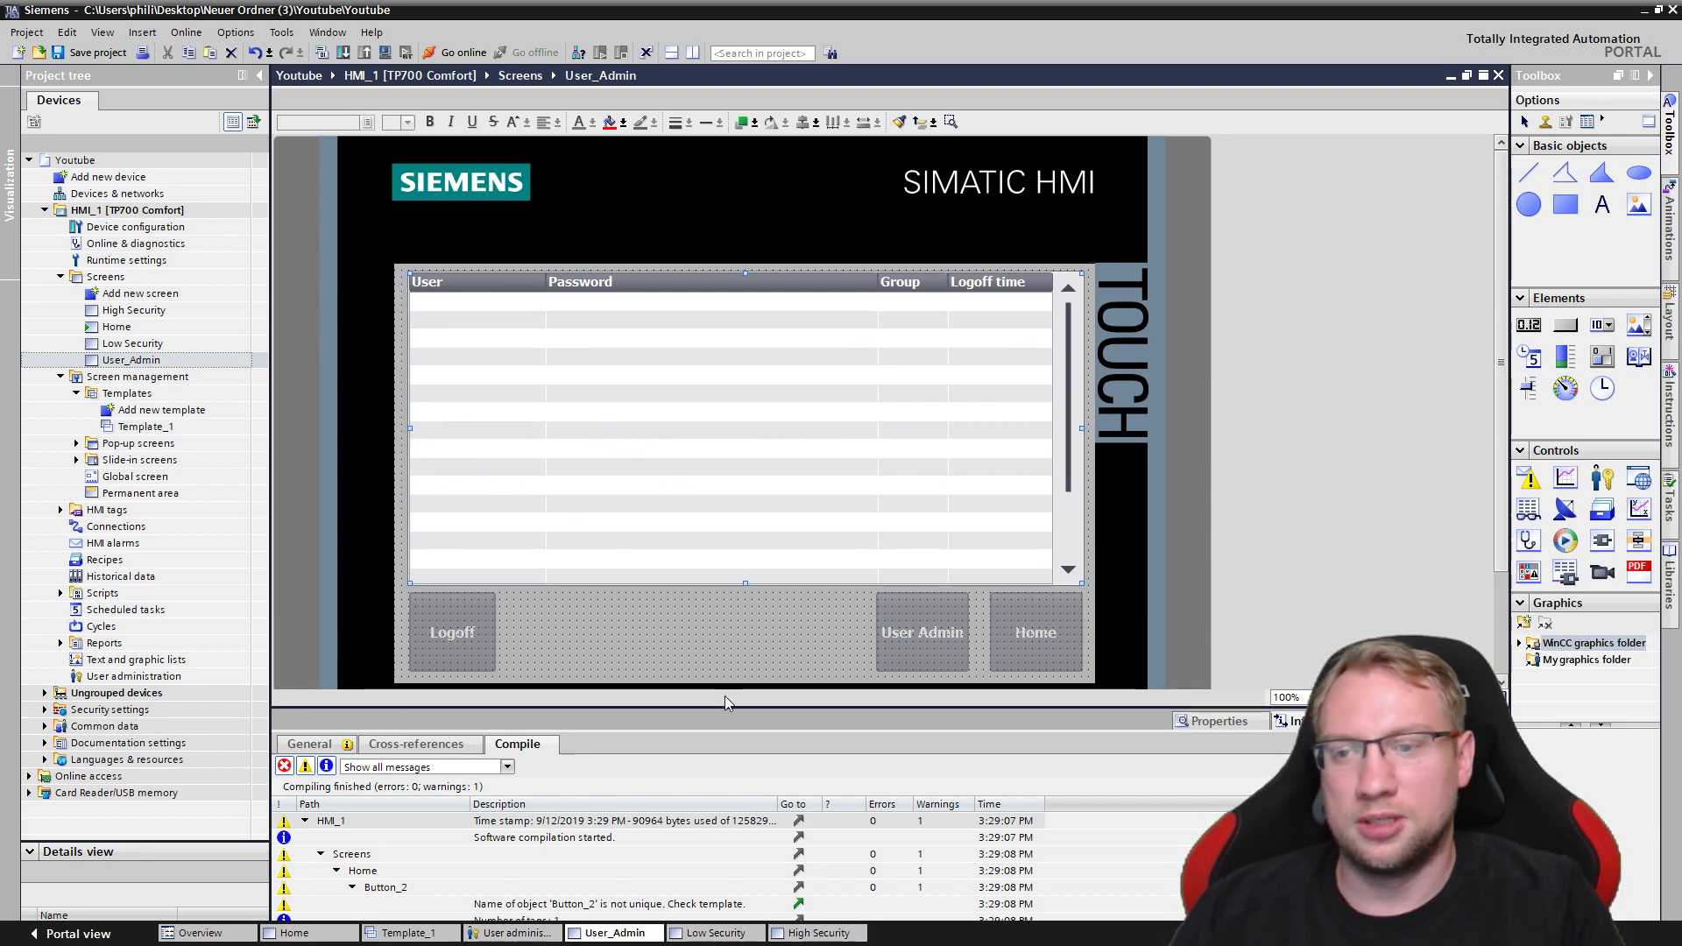
click(735, 651)
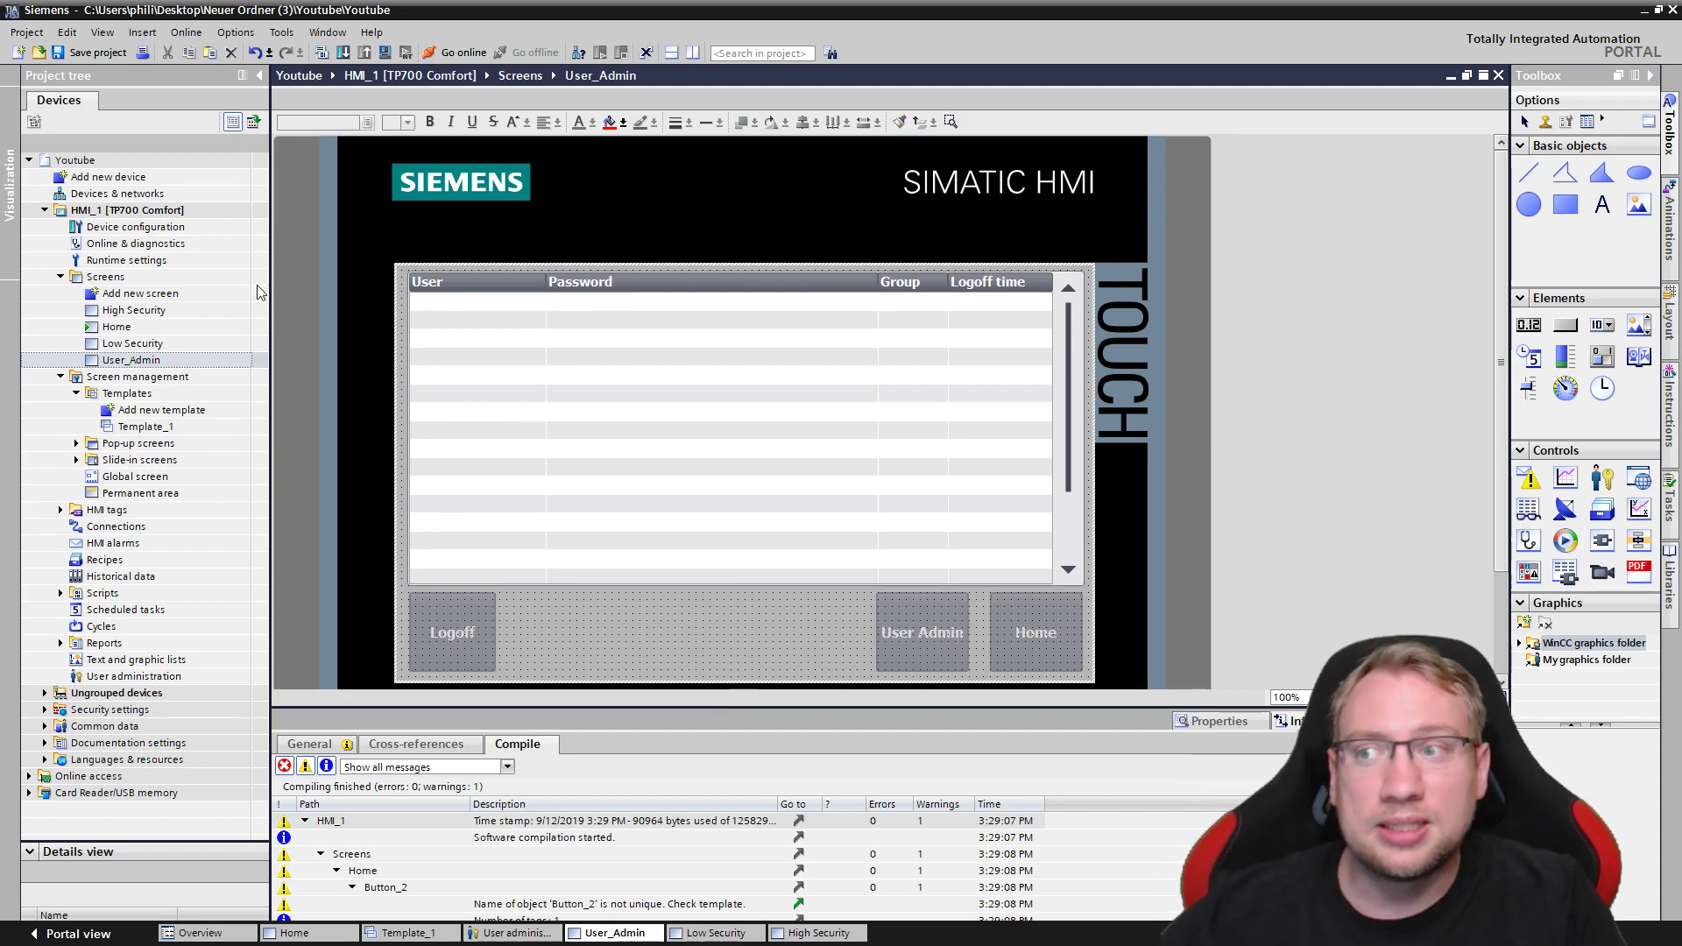
click(256, 210)
Step: Save the project and set a new password for Administrator in User administration
click(118, 50)
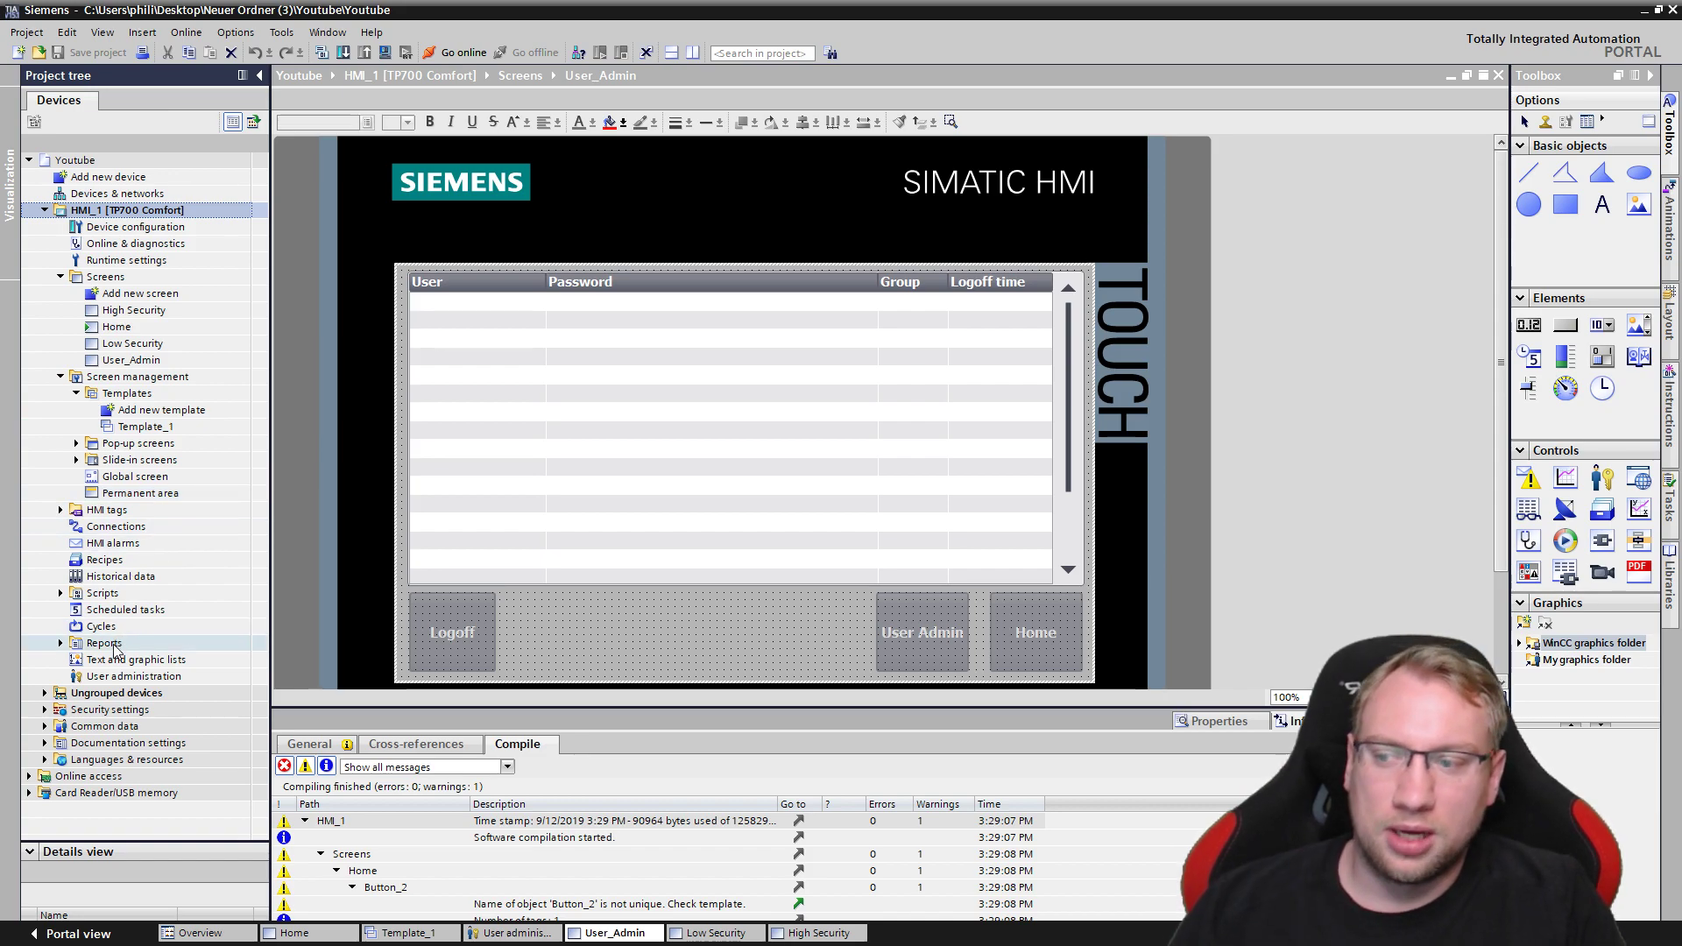
double_click(134, 677)
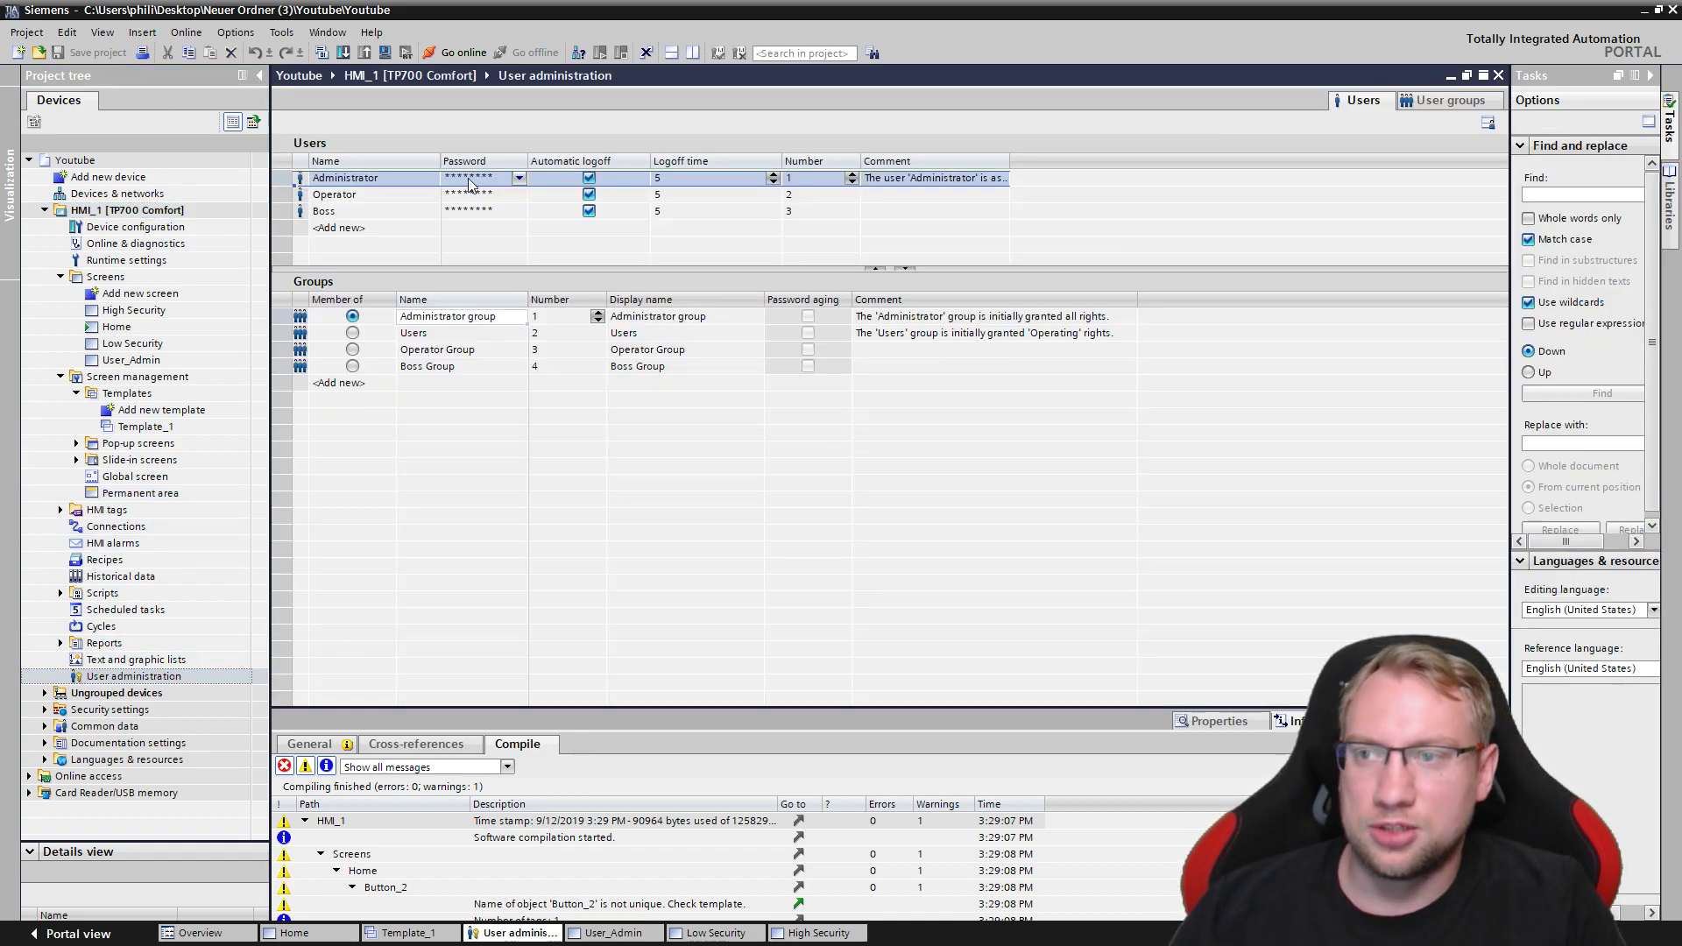
click(469, 178)
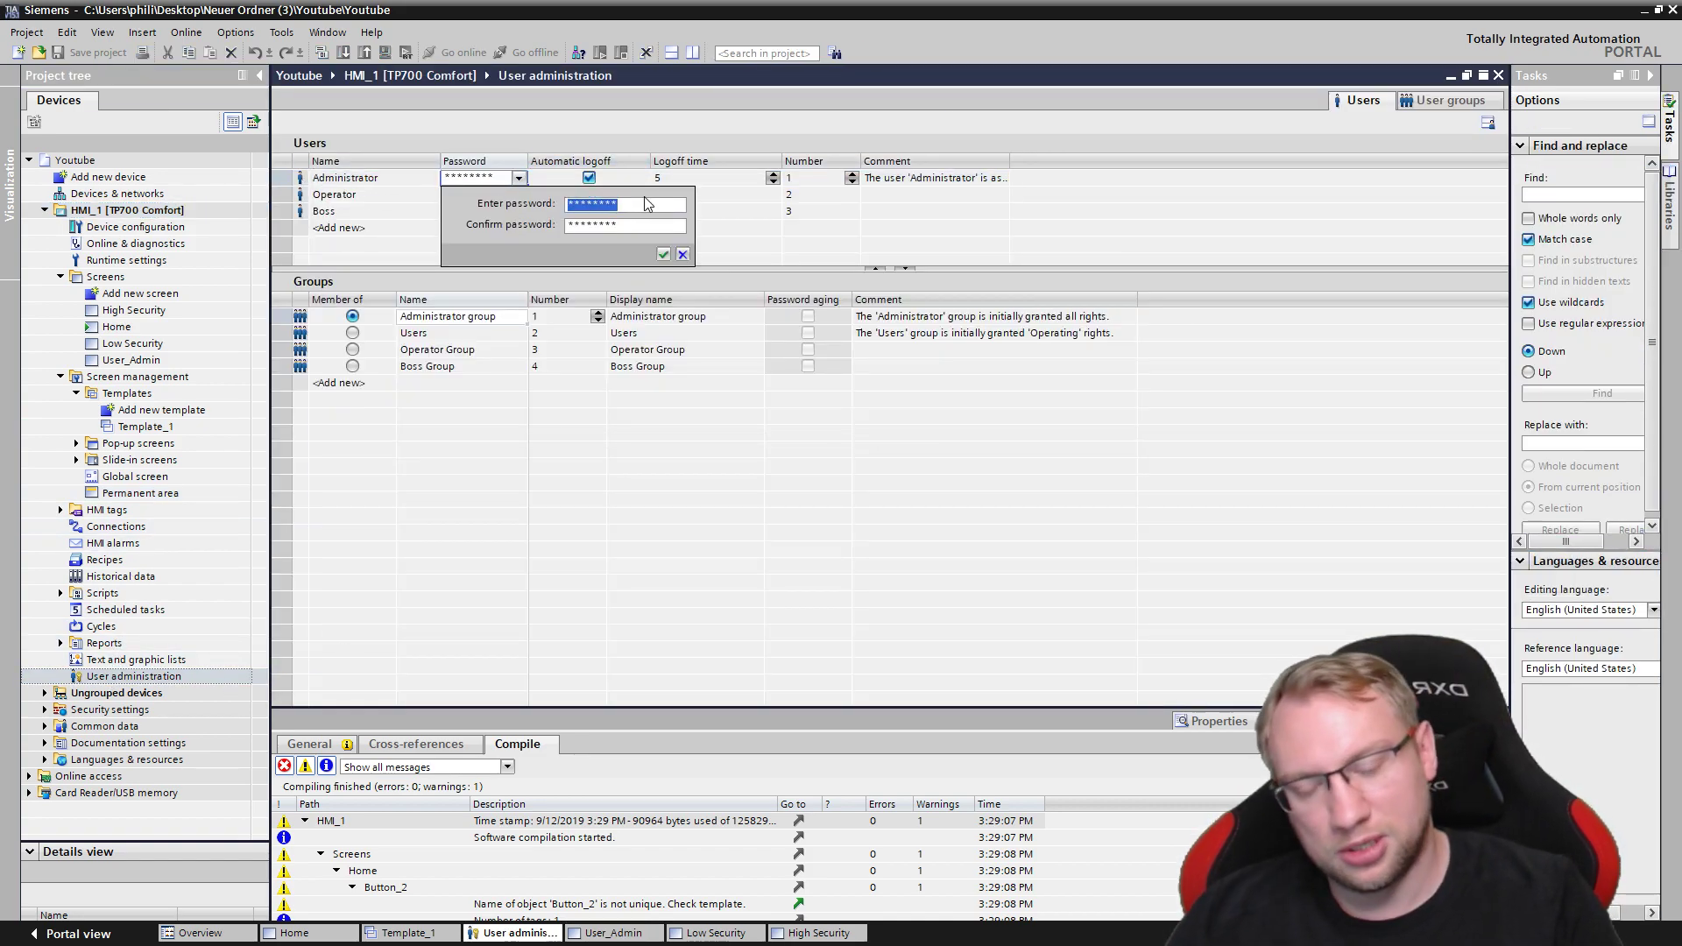
text(**)
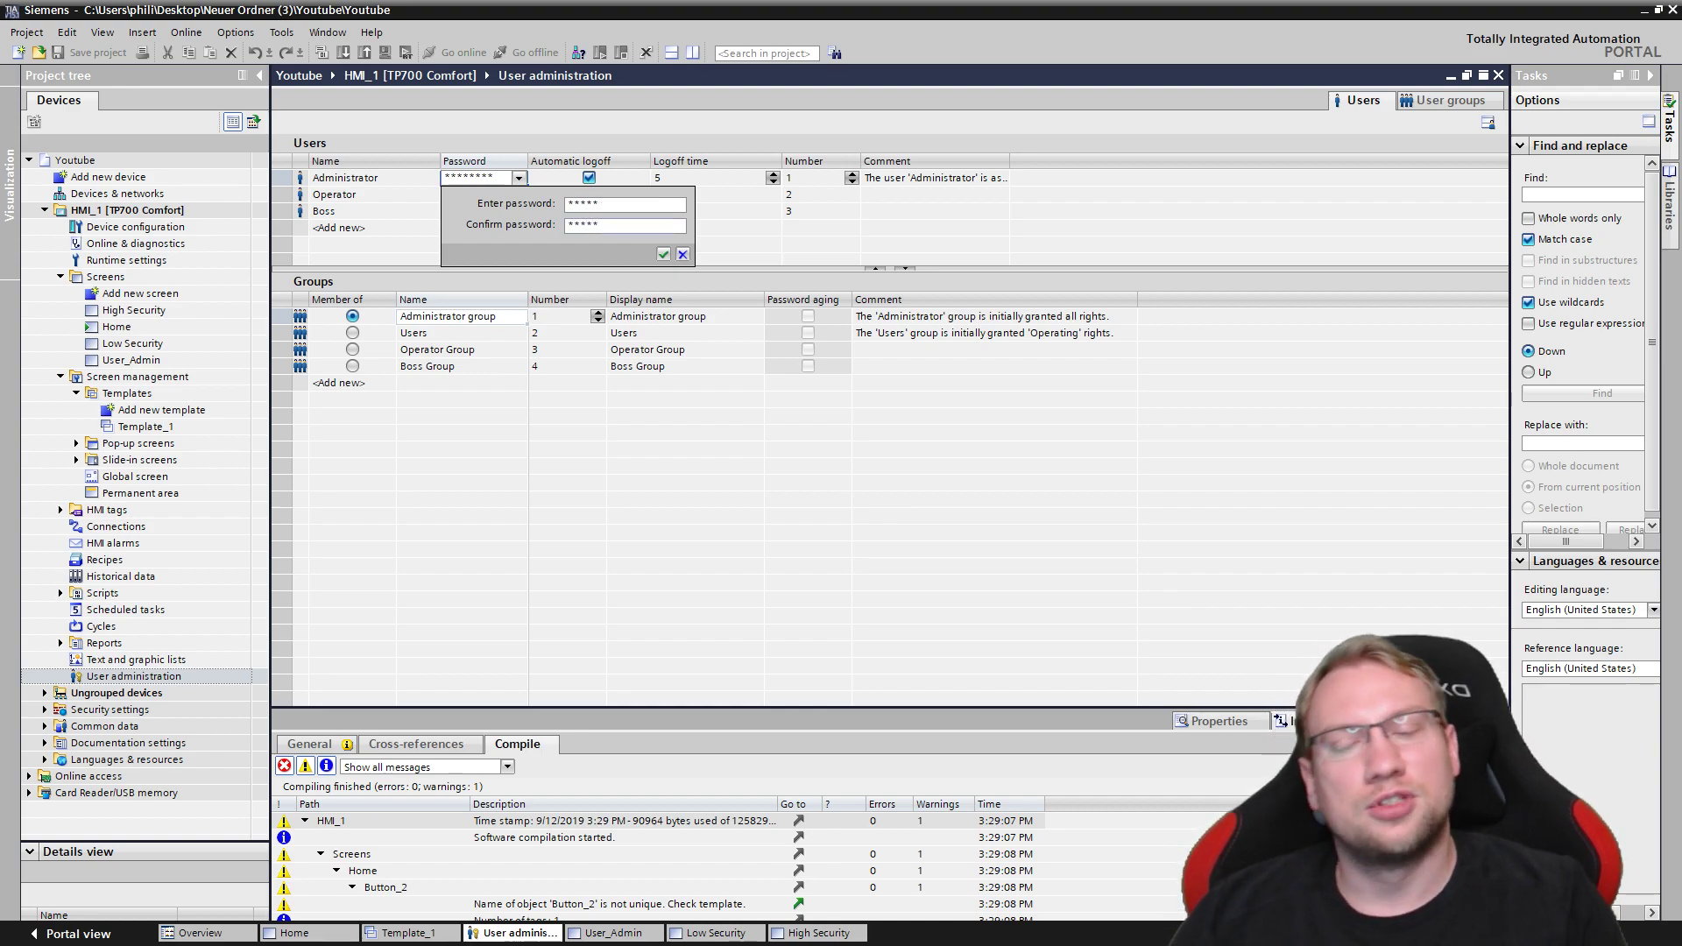
click(664, 254)
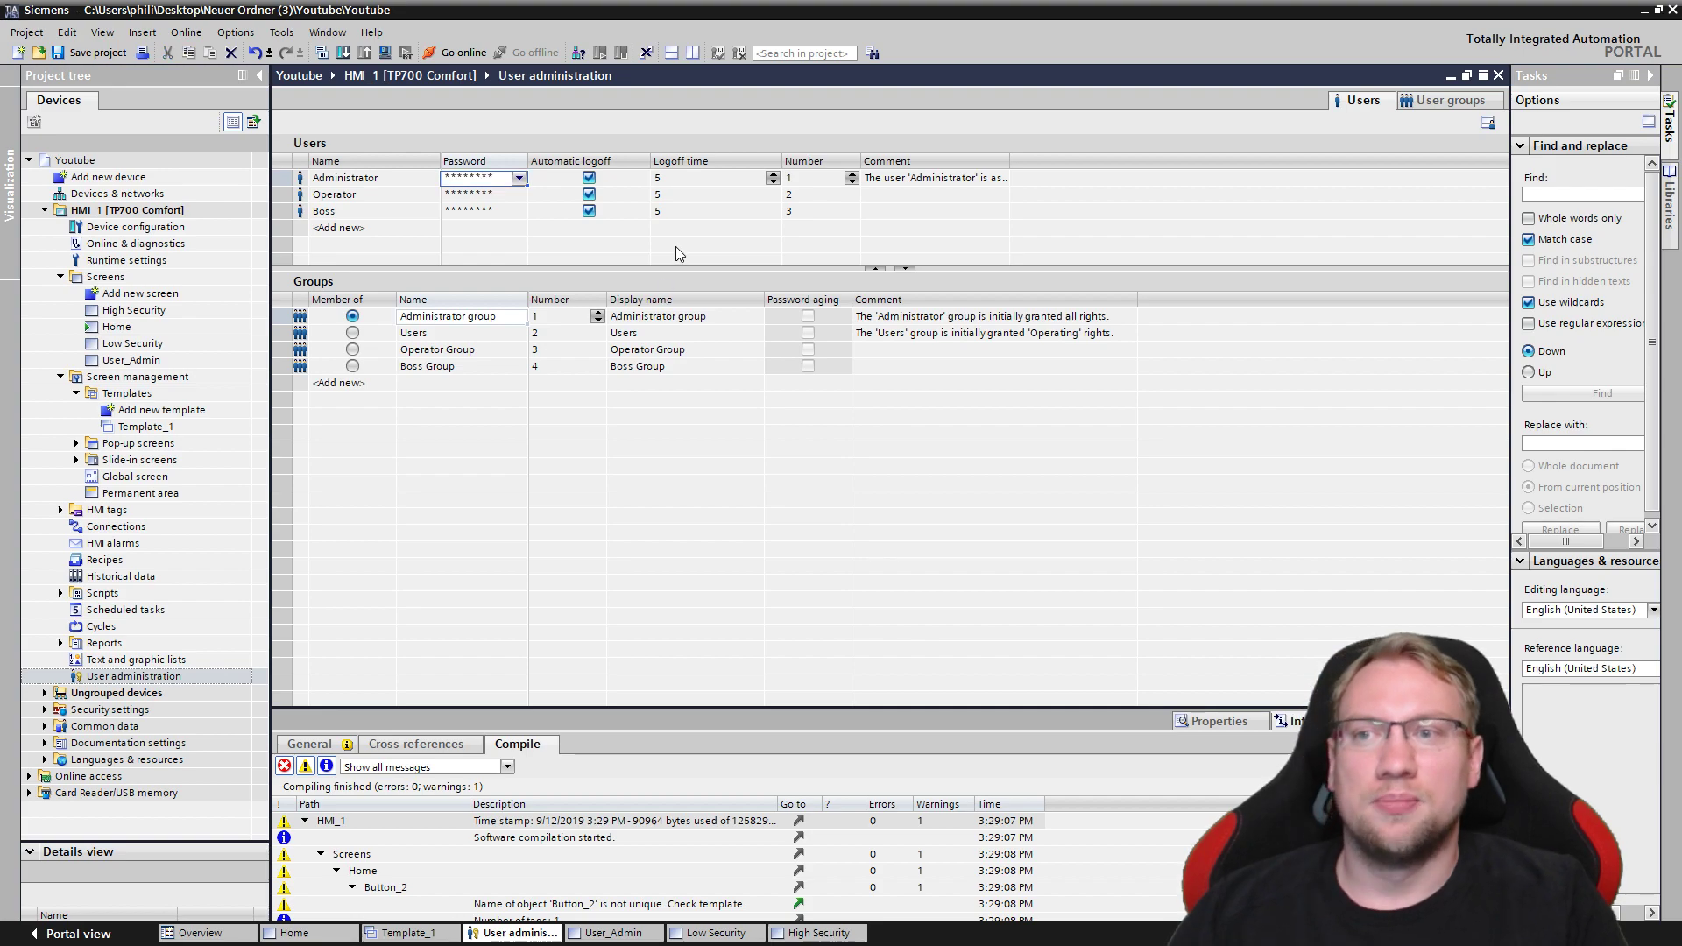
click(1498, 75)
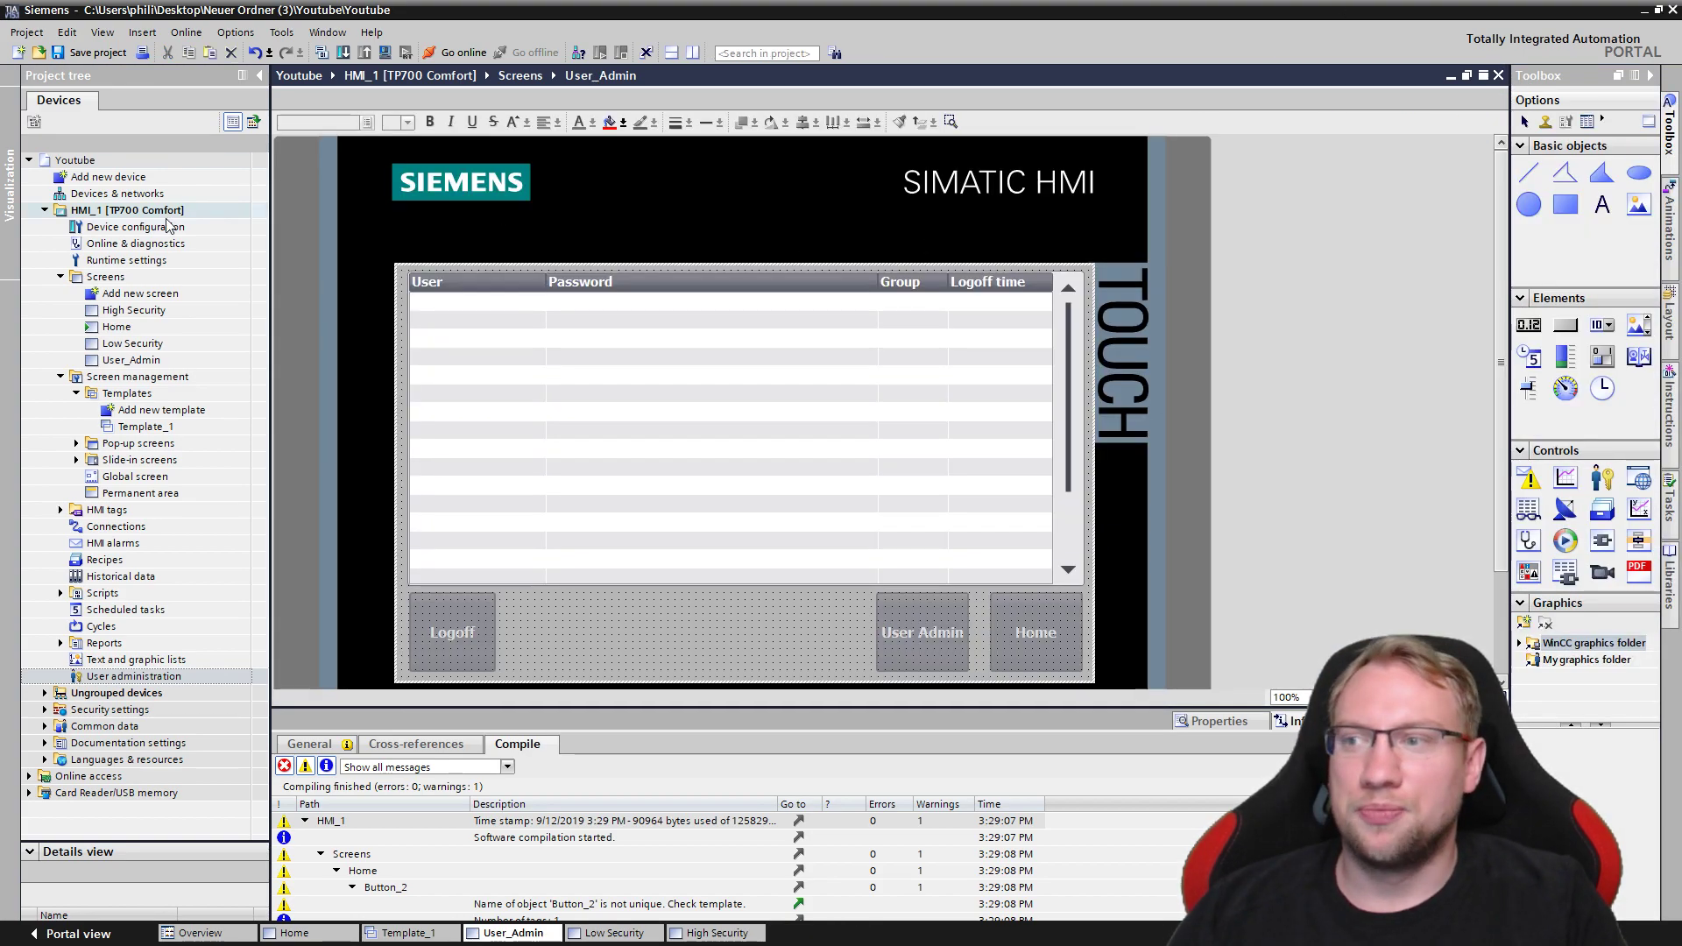
Step: Save the project with Ctrl+S and start the HMI runtime simulation
key(ctrl+s)
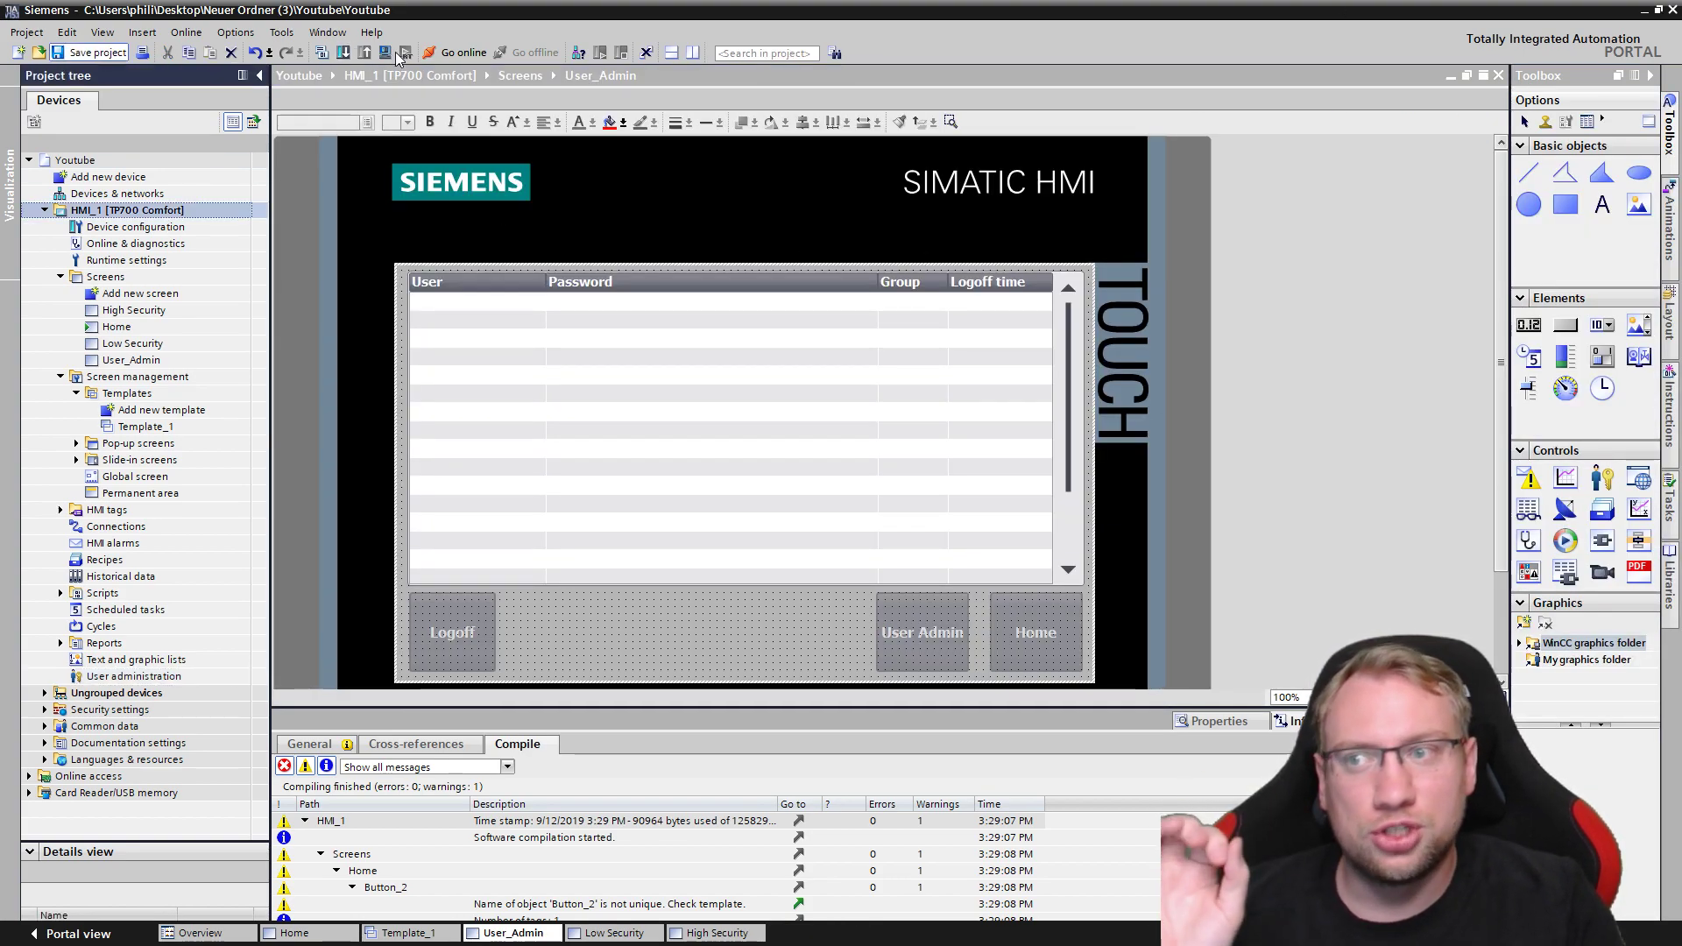
click(391, 54)
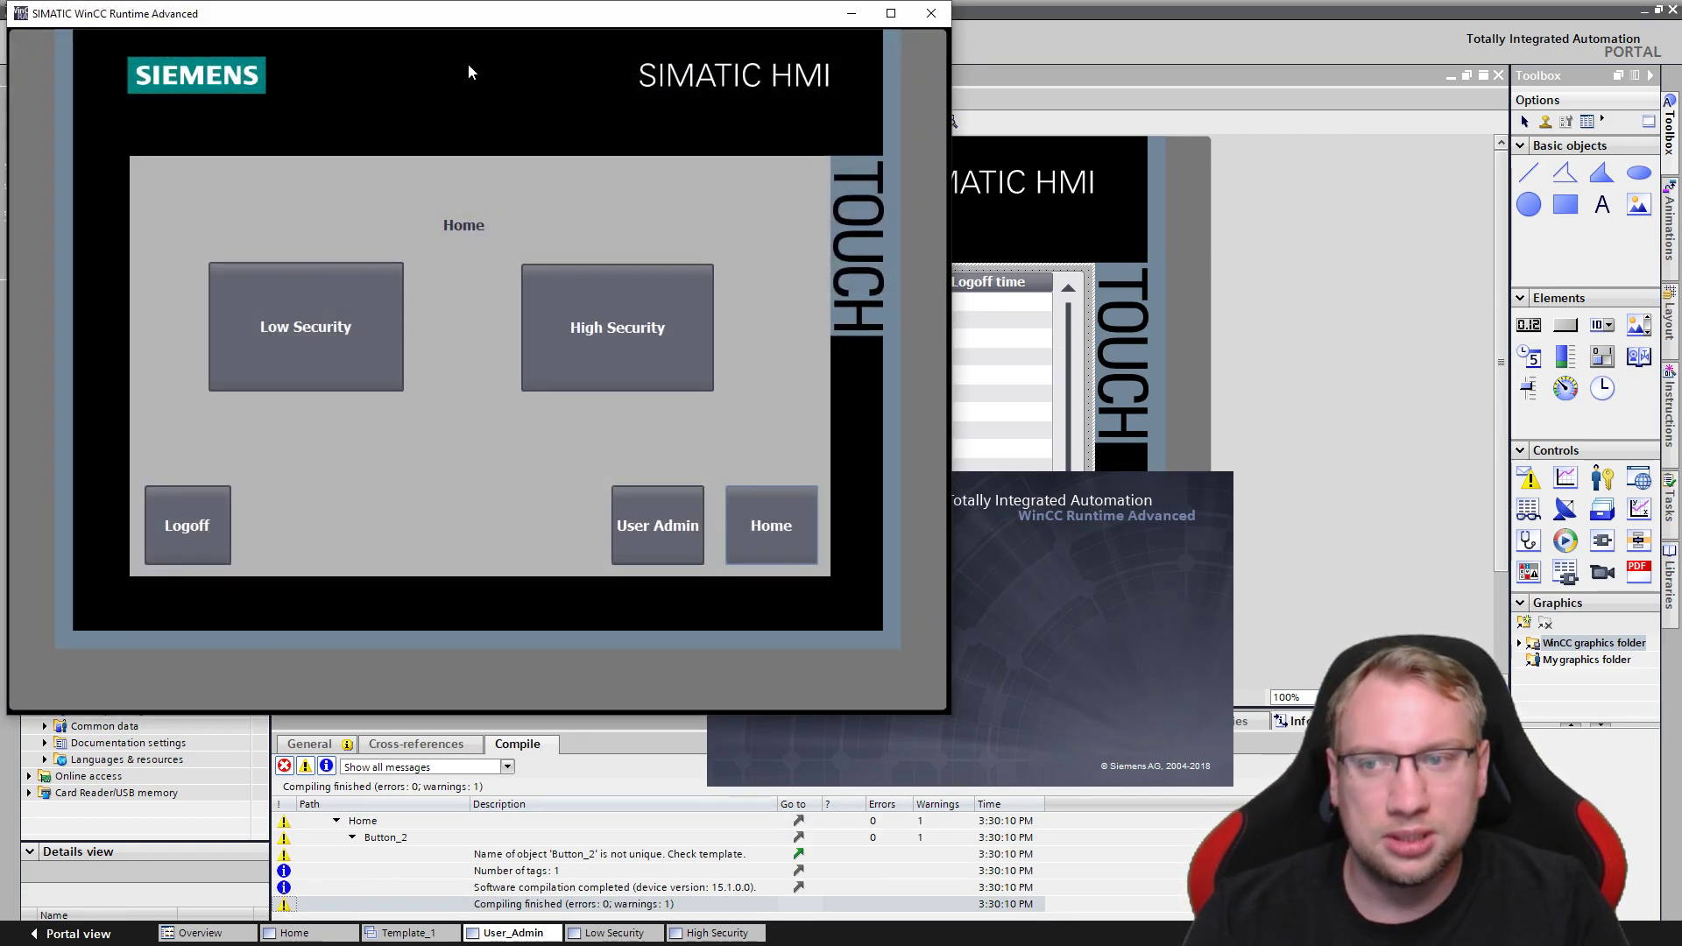
Step: Go to the User Admin screen and log in as the operator user with its password
click(685, 538)
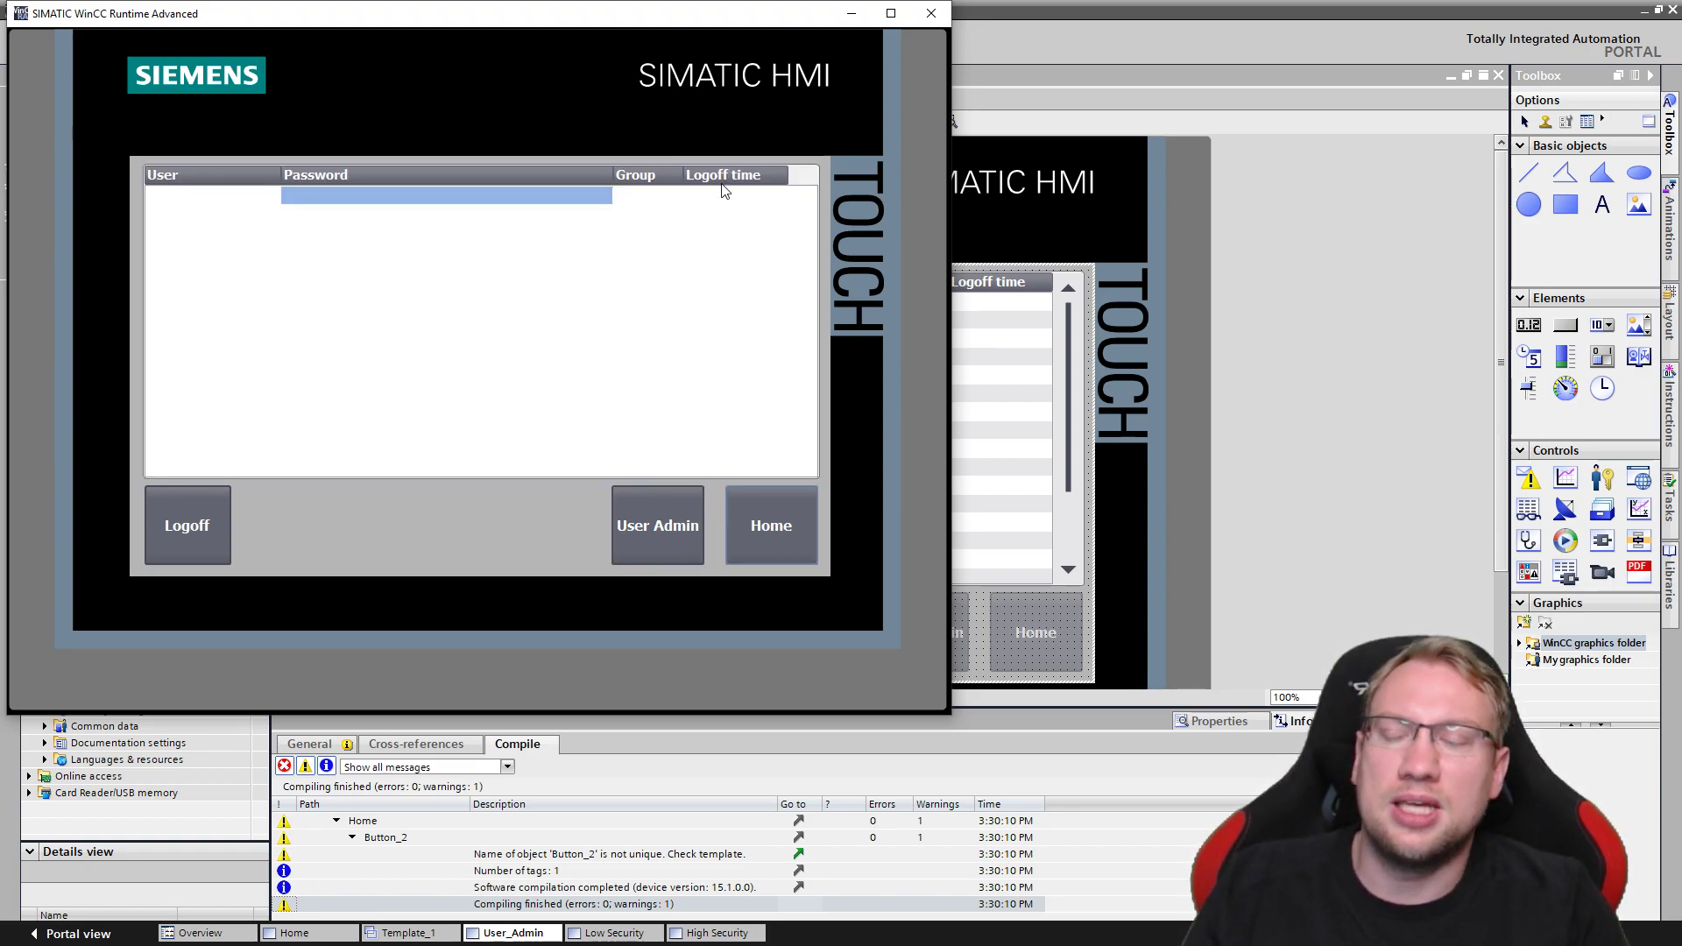
click(328, 342)
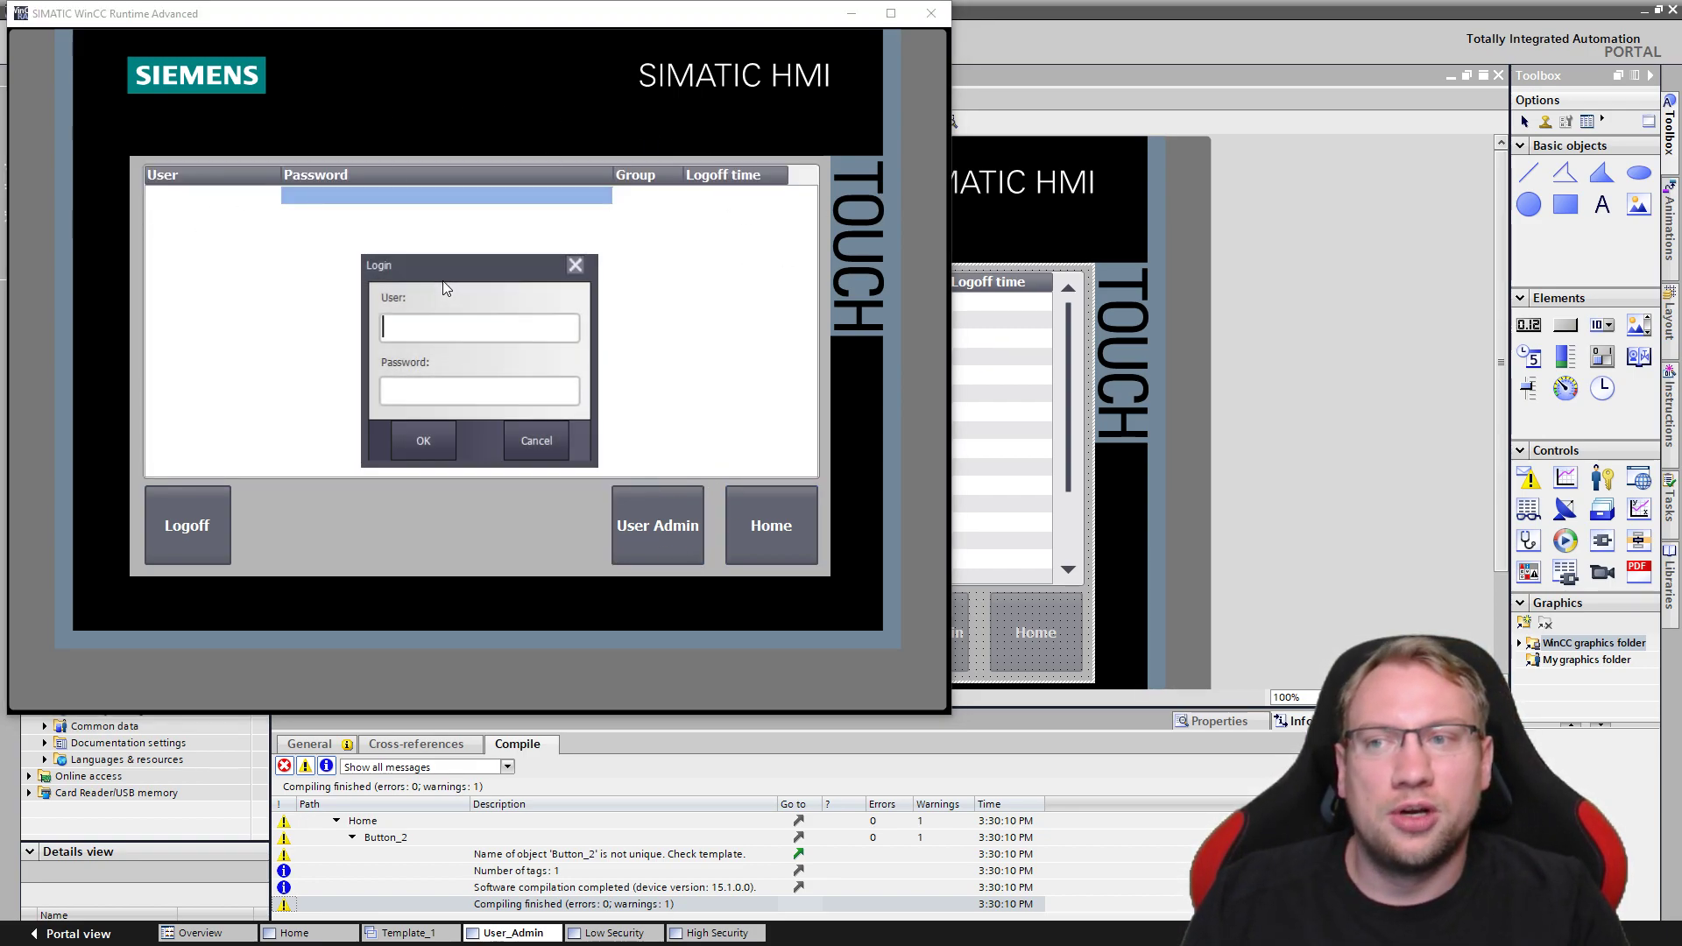
text(operator)
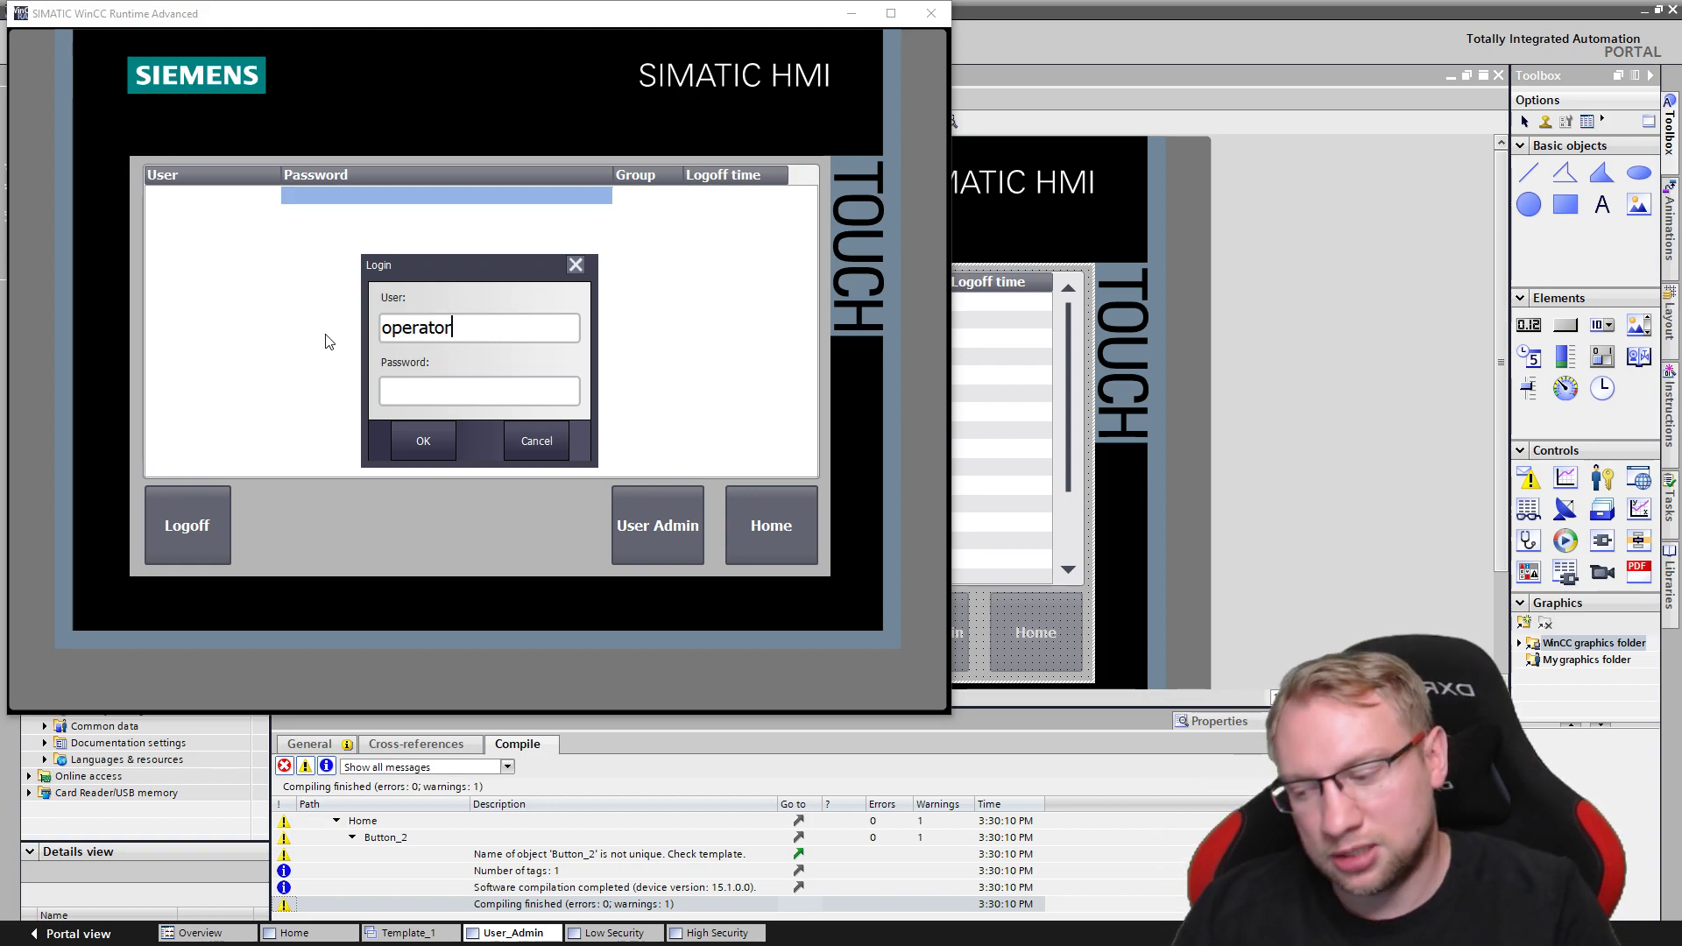
text(12345)
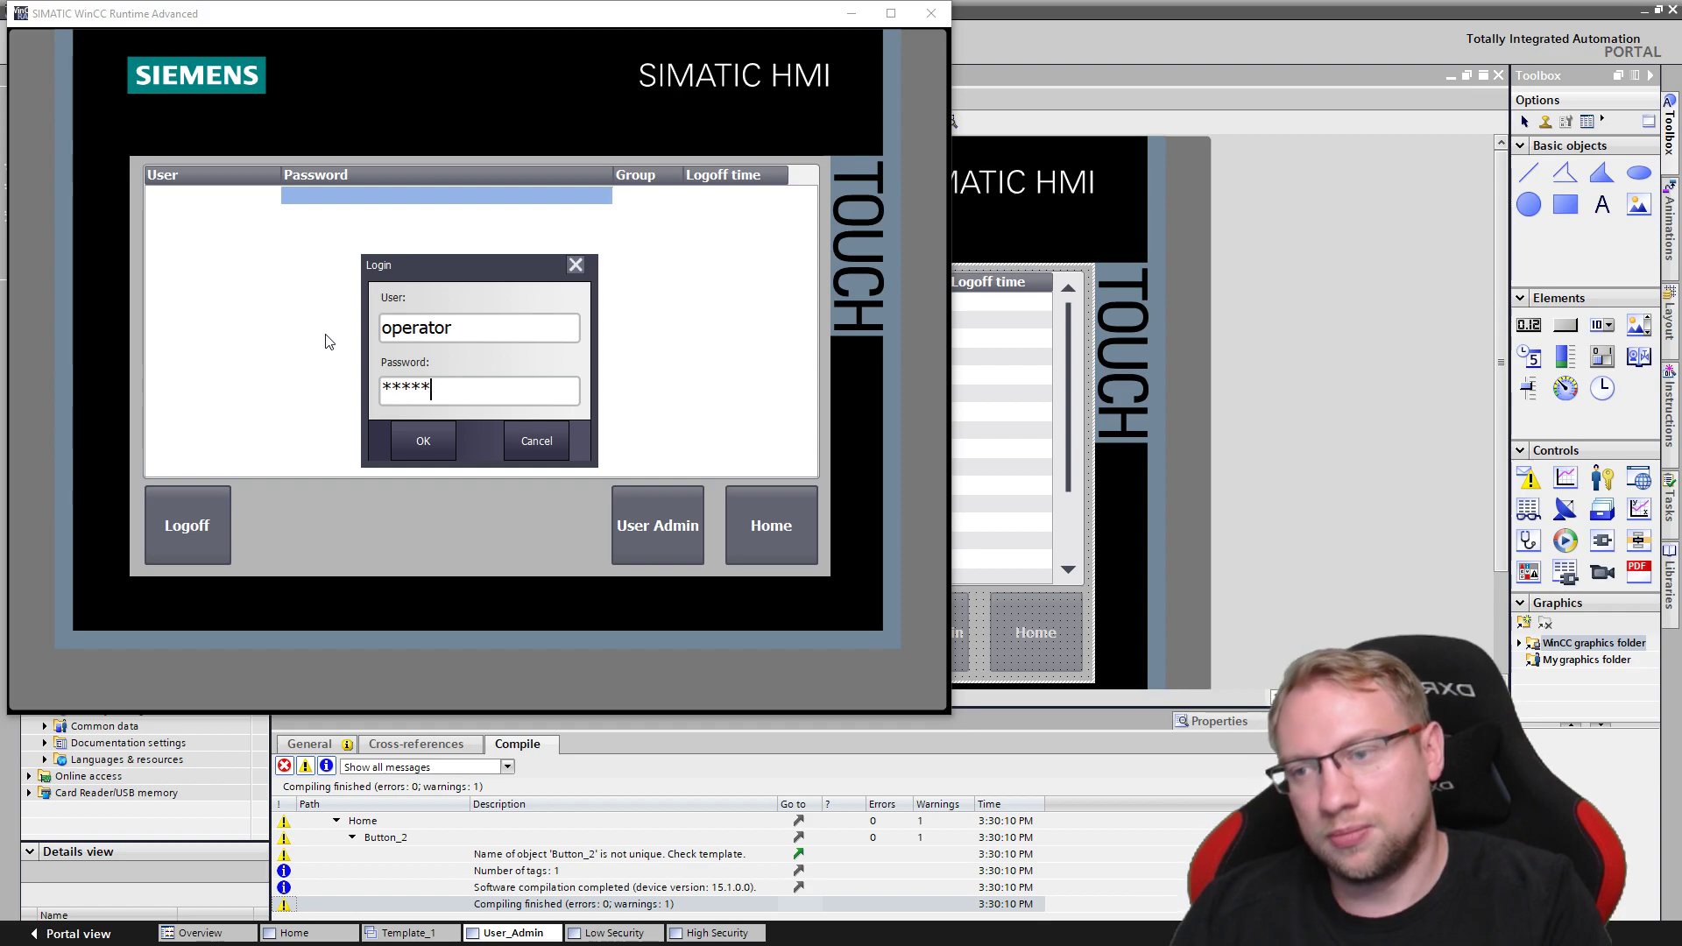
click(421, 442)
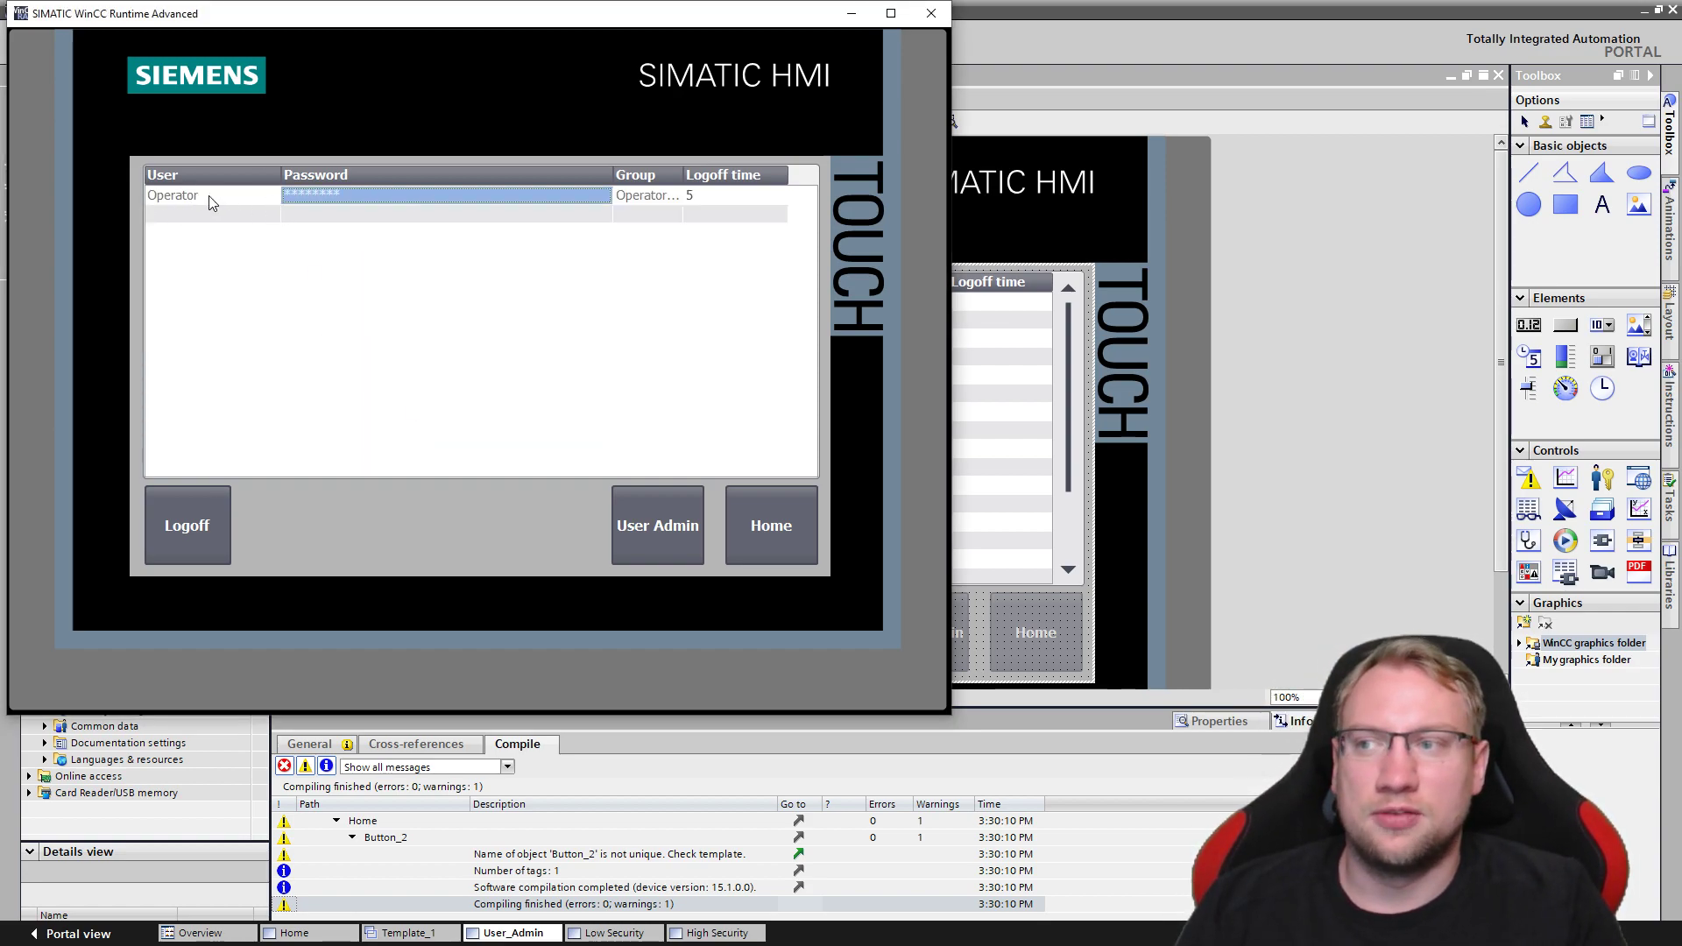
Step: Widen the Group column to show Operator Group and set the Operator's logoff time to 2
click(170, 198)
click(657, 198)
drag(705, 174, 706, 173)
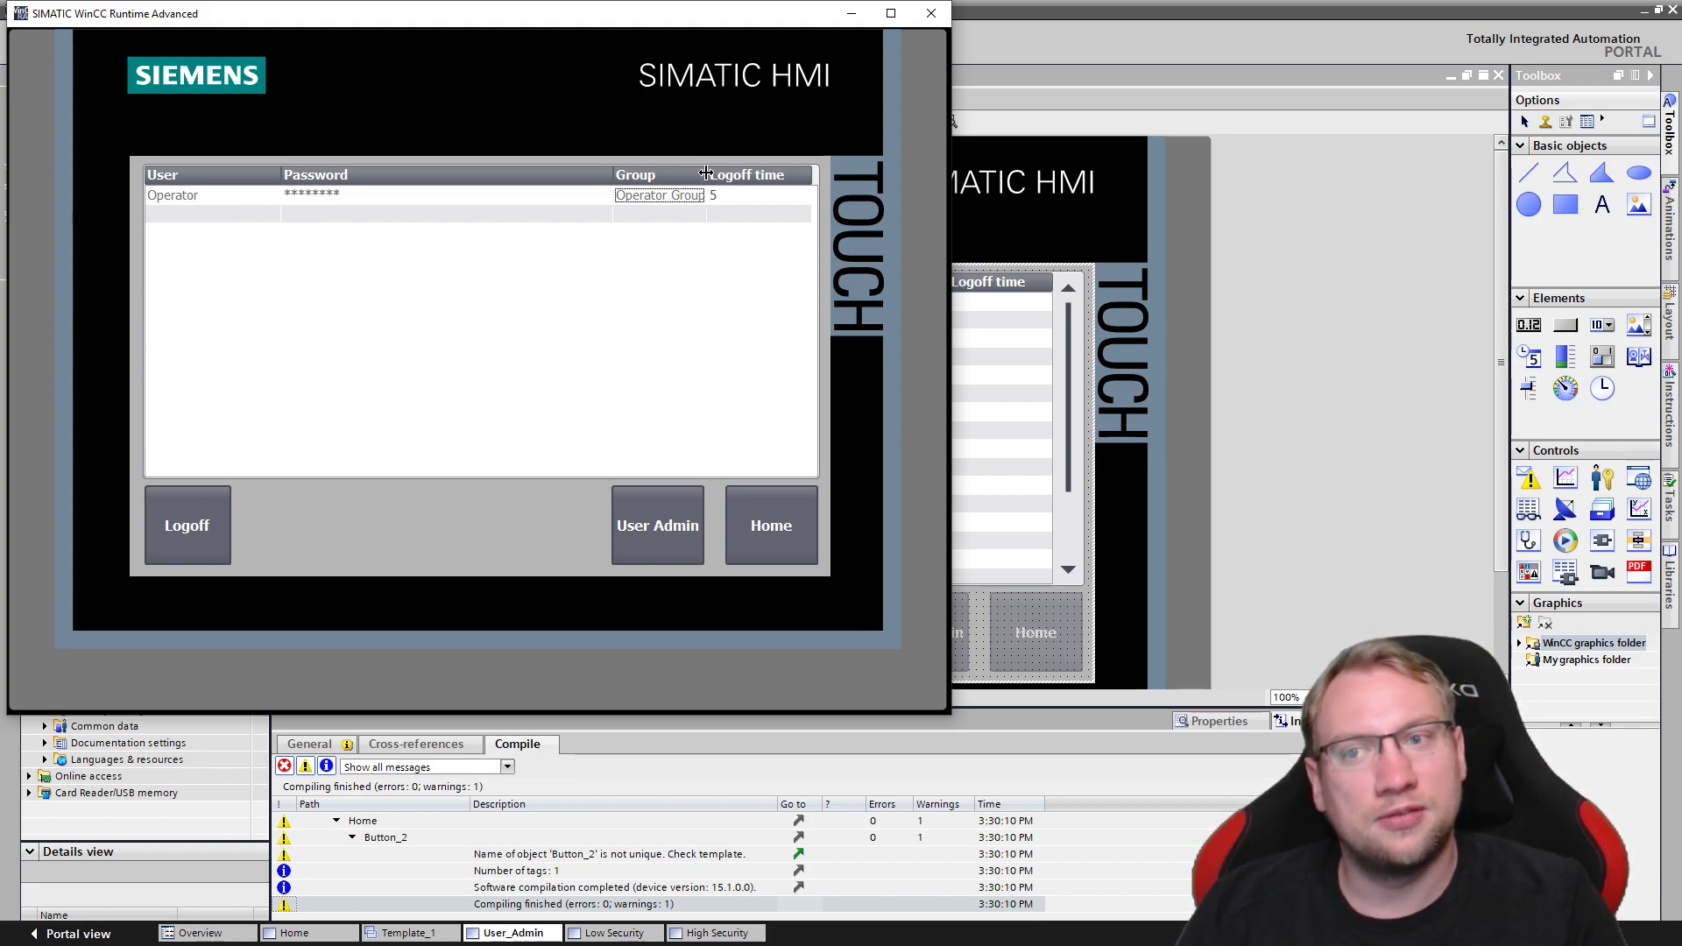
click(743, 201)
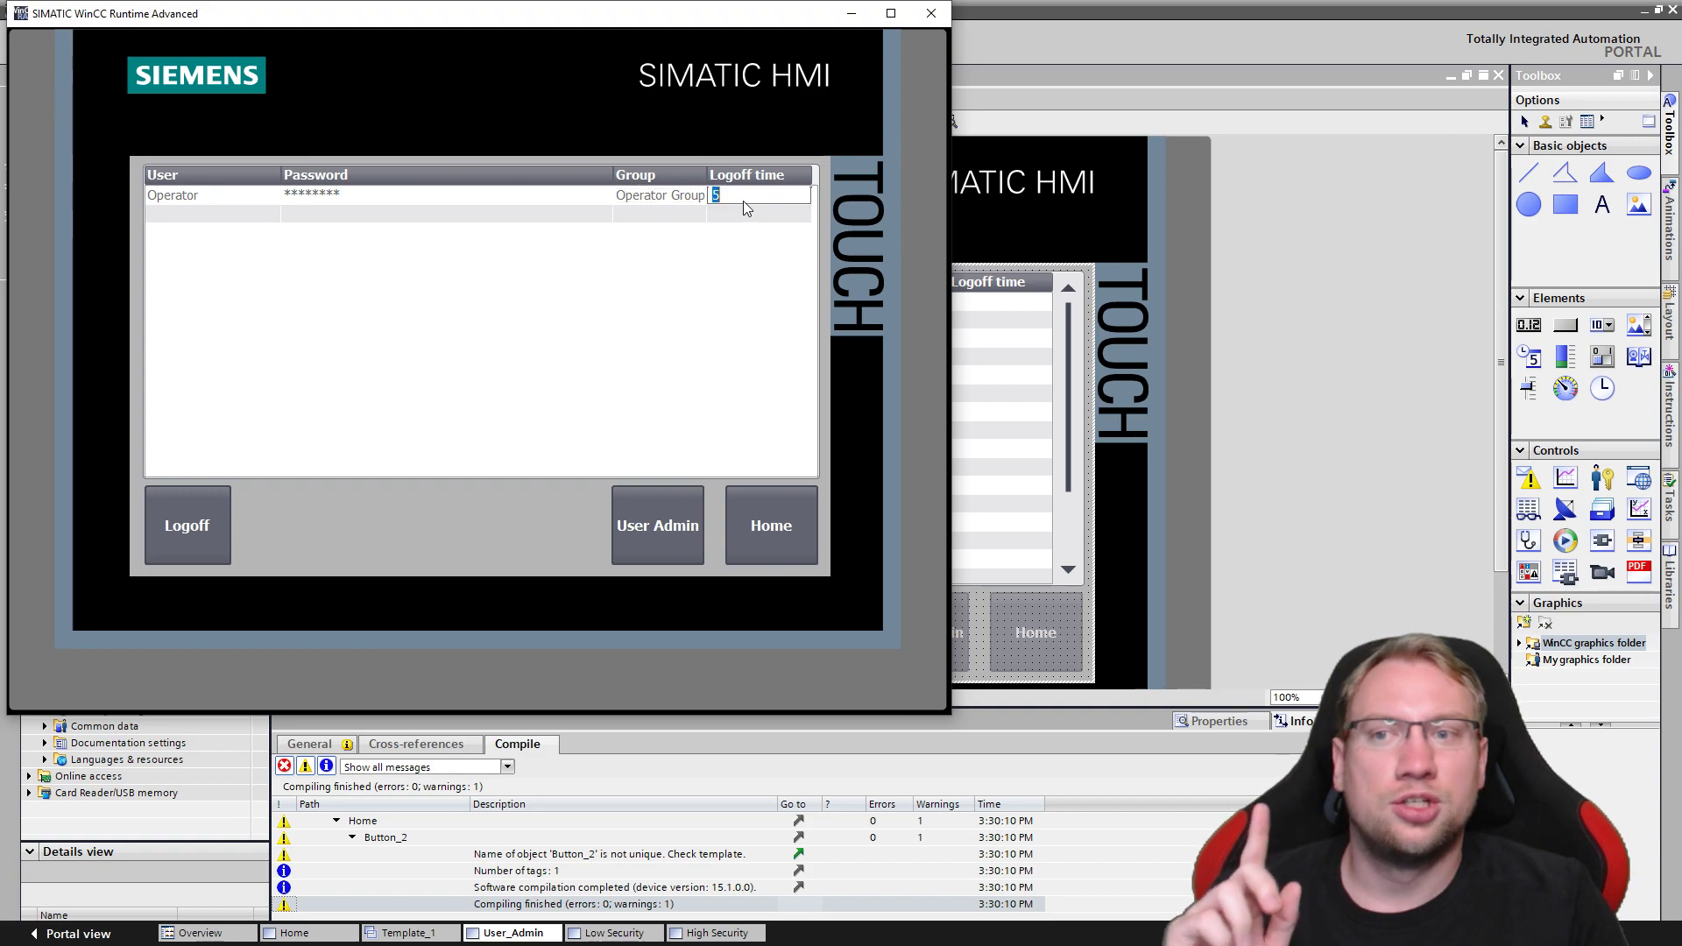
click(744, 200)
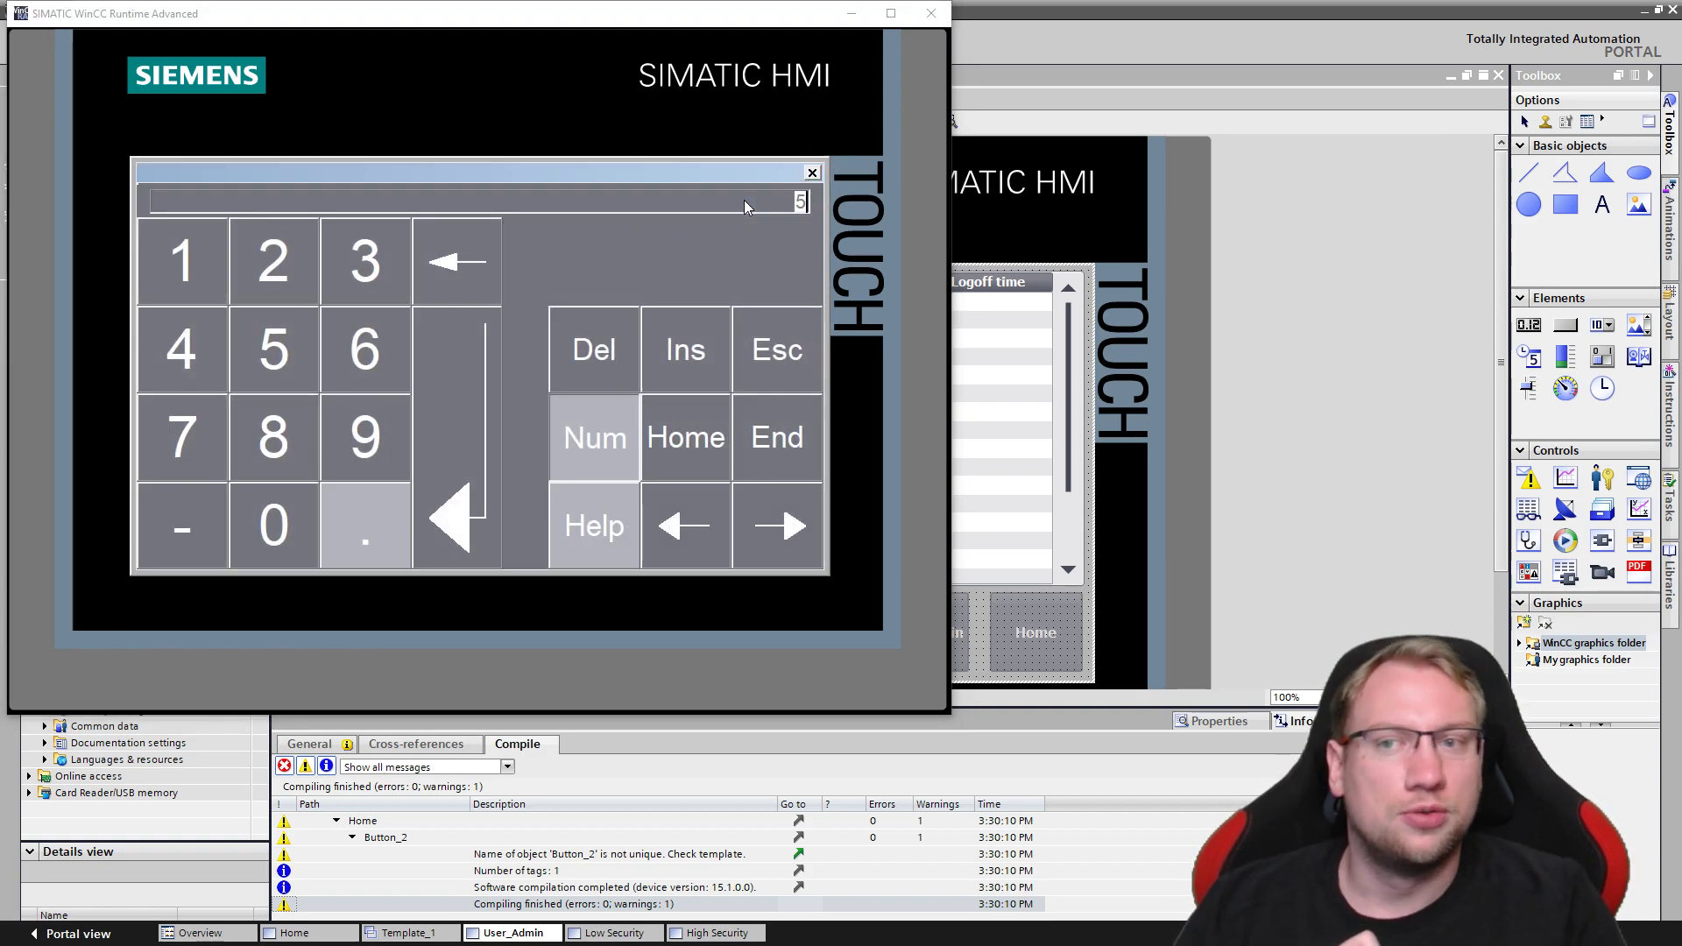
click(304, 275)
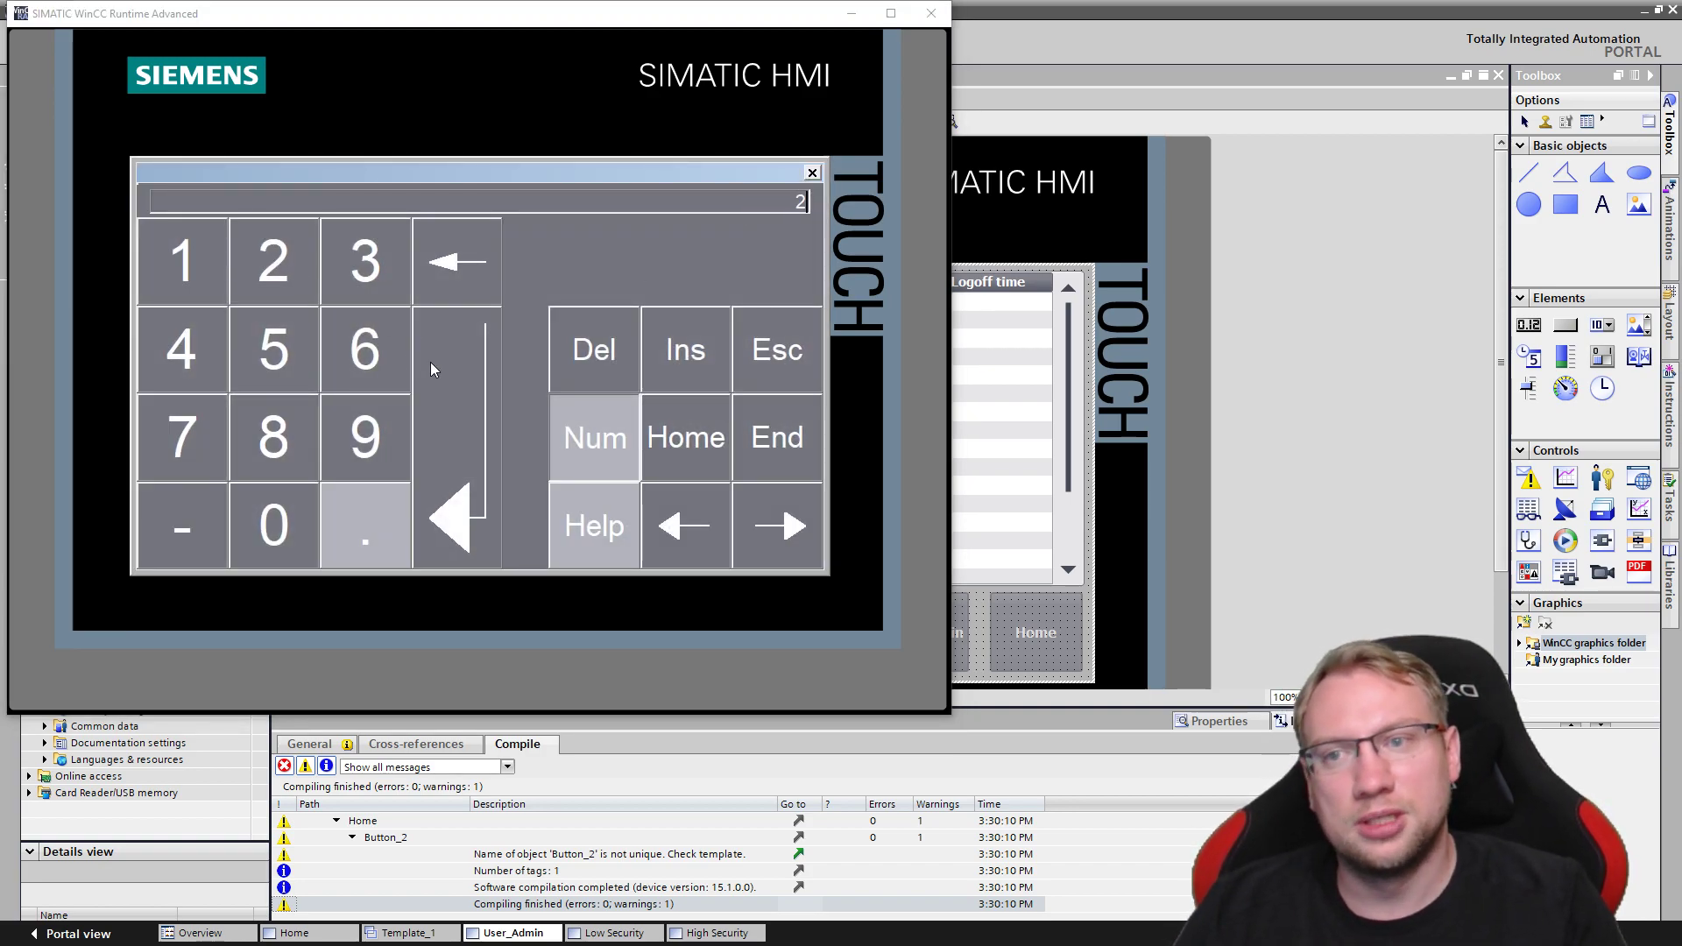
click(430, 361)
Step: Cancel the Operator's password change and log the Operator off
click(354, 193)
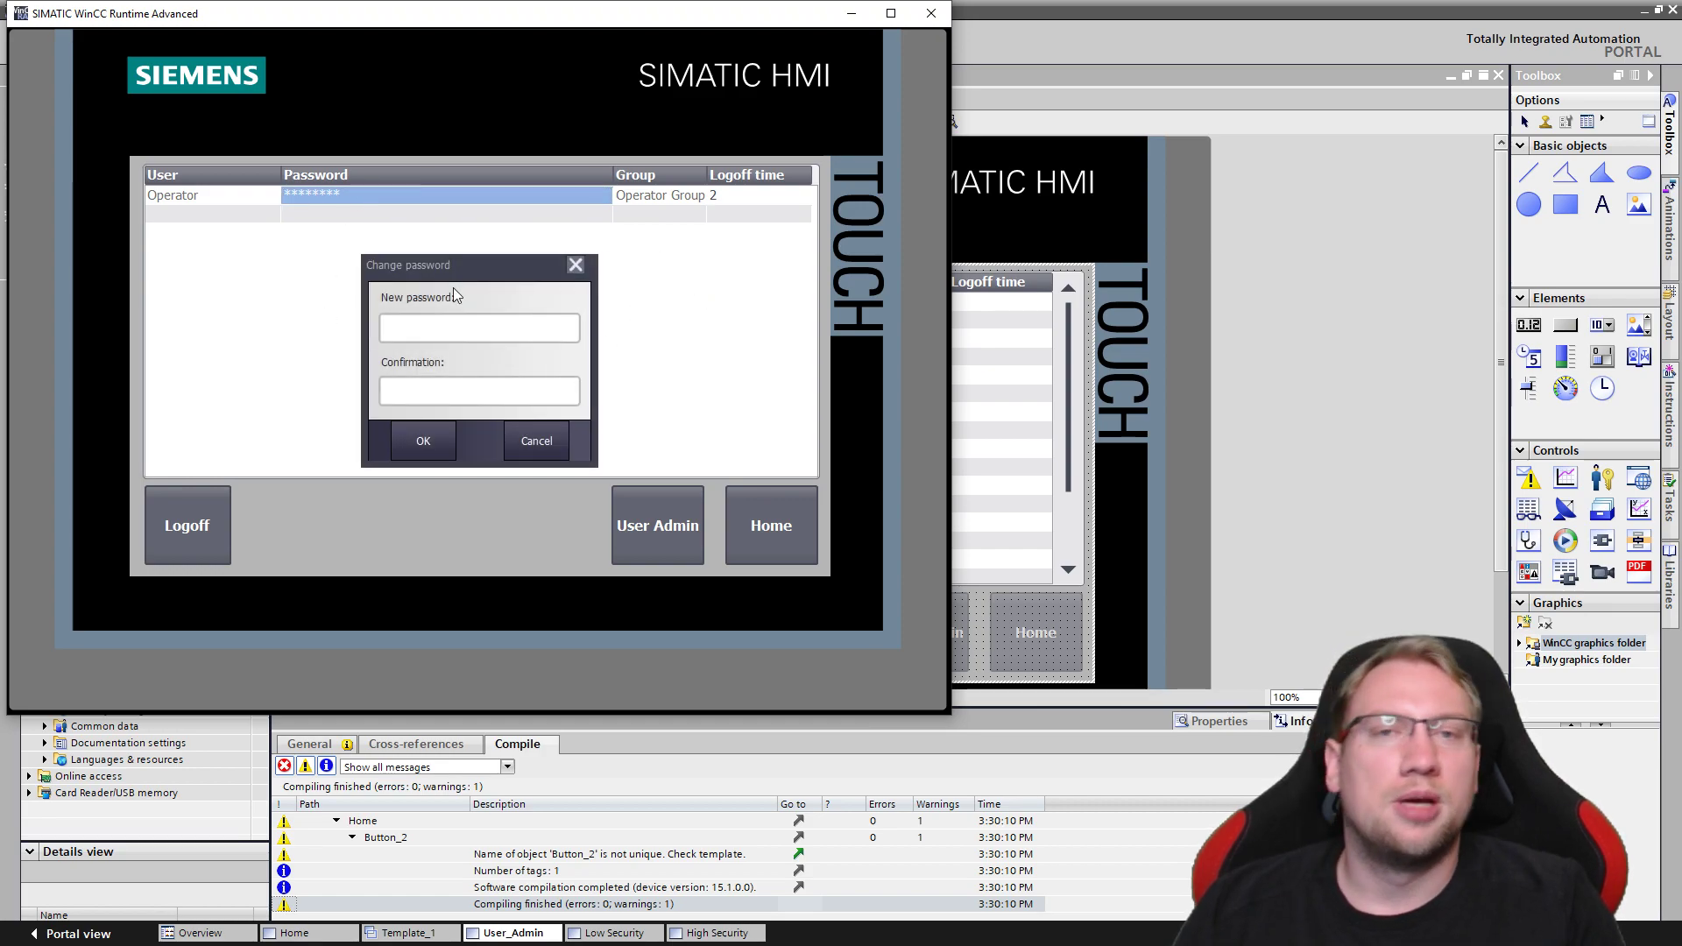
click(547, 447)
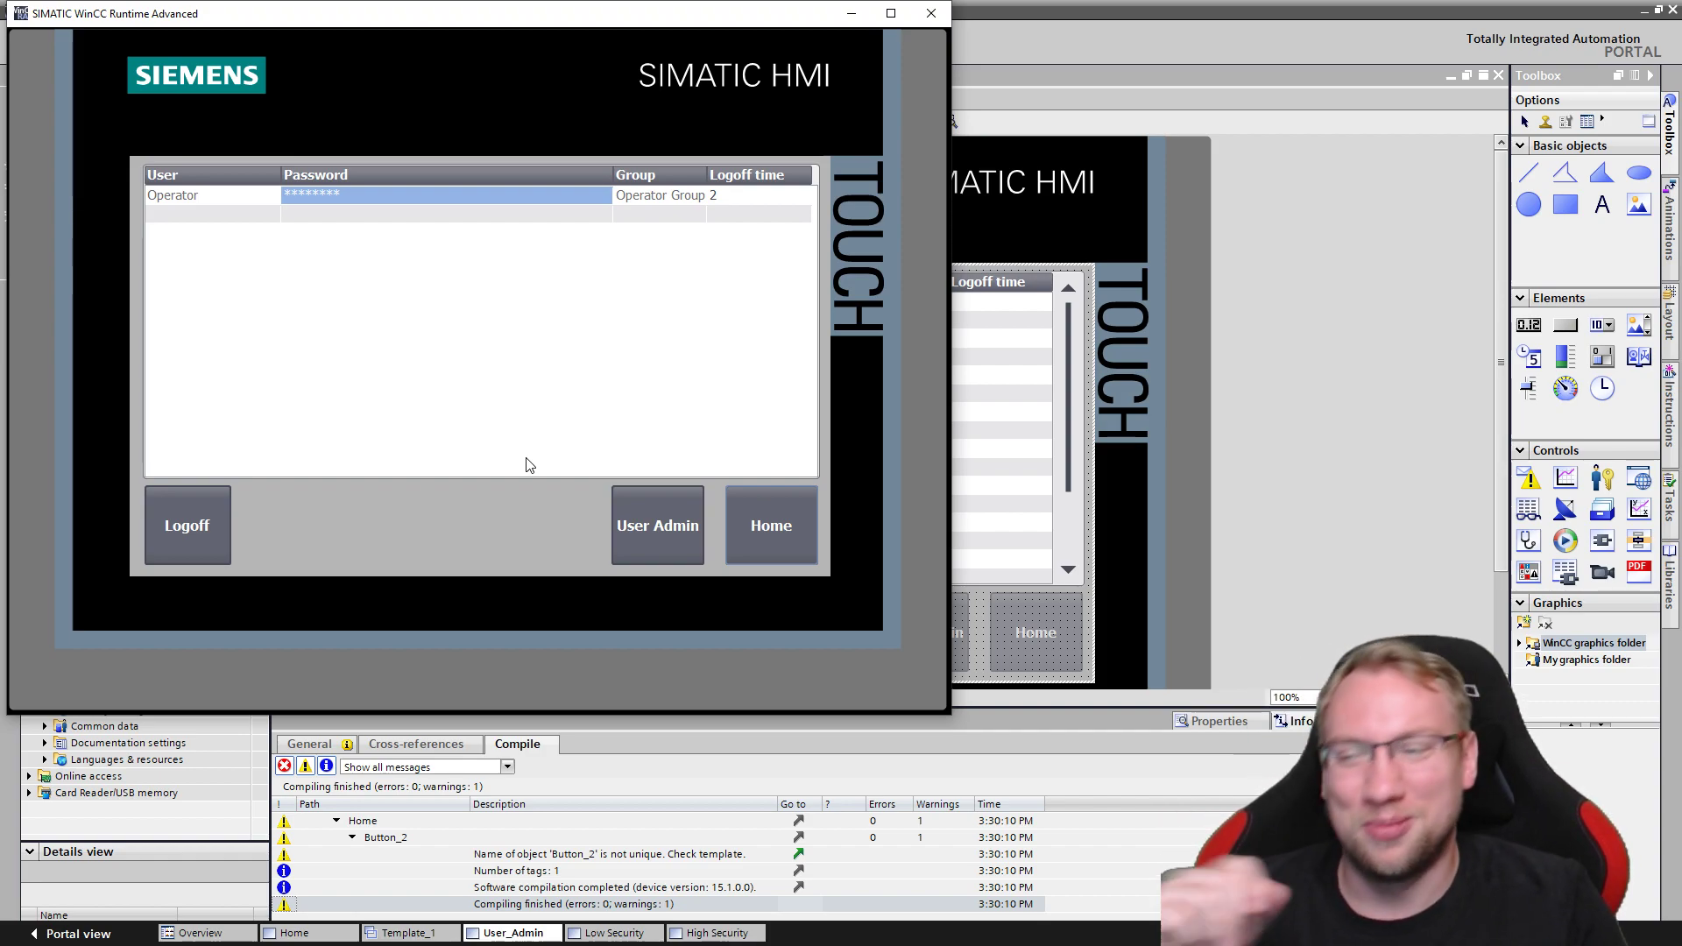
click(203, 524)
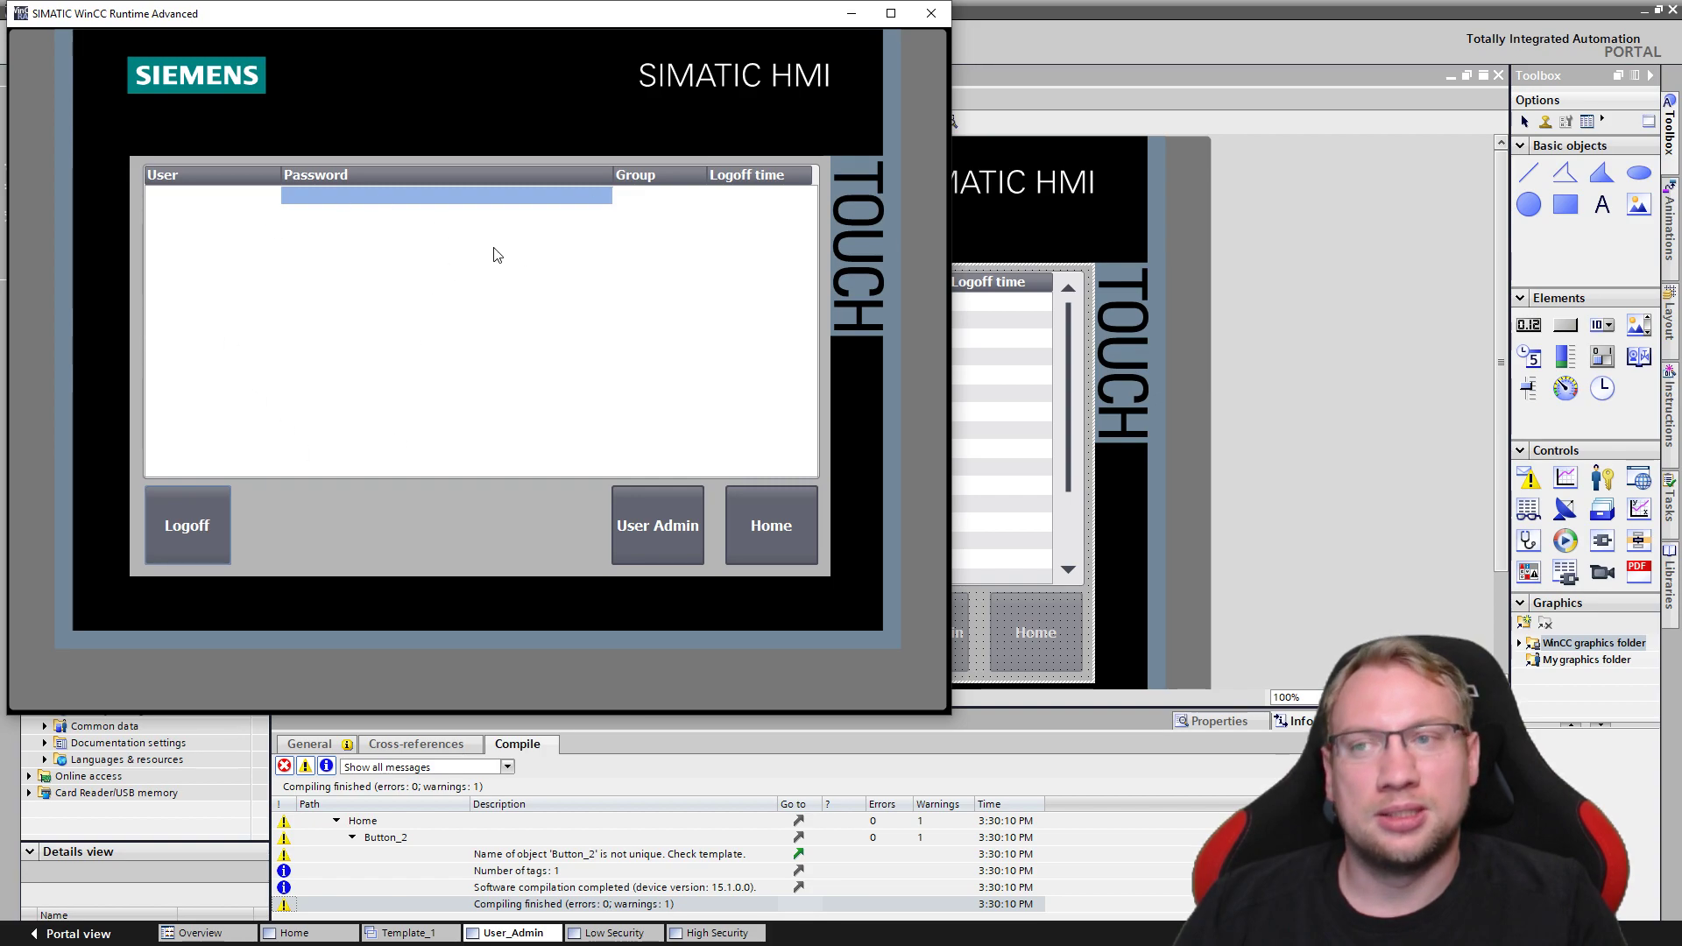
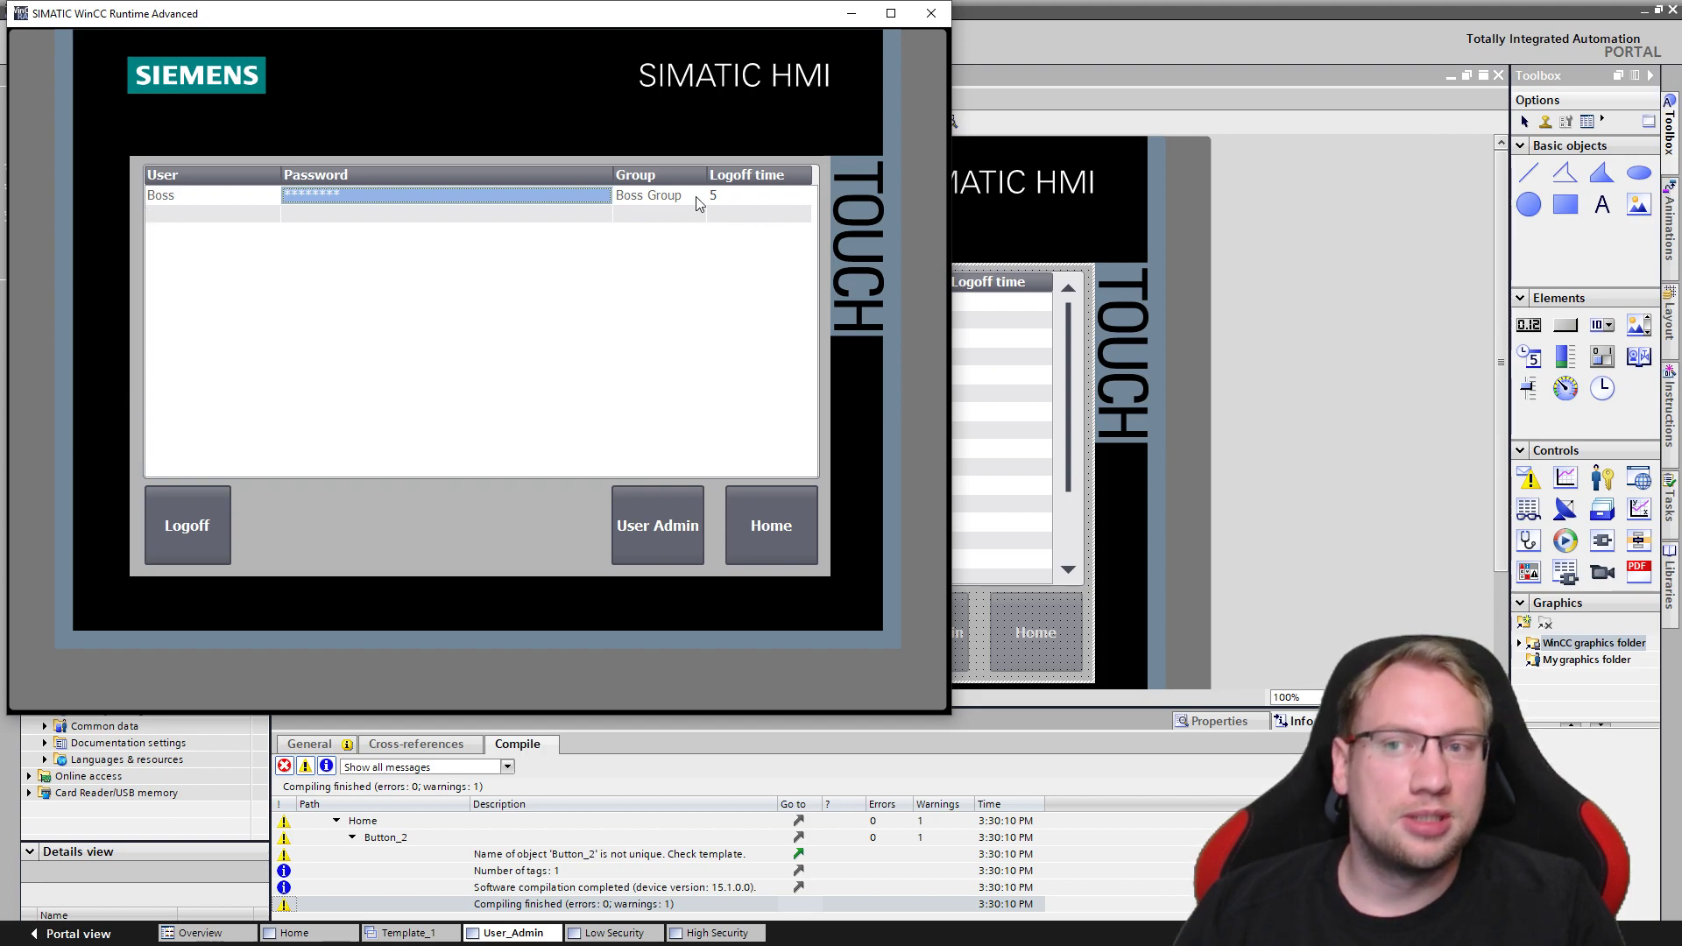
Step: Return to the User Admin screen via Home and log Boss off
click(768, 513)
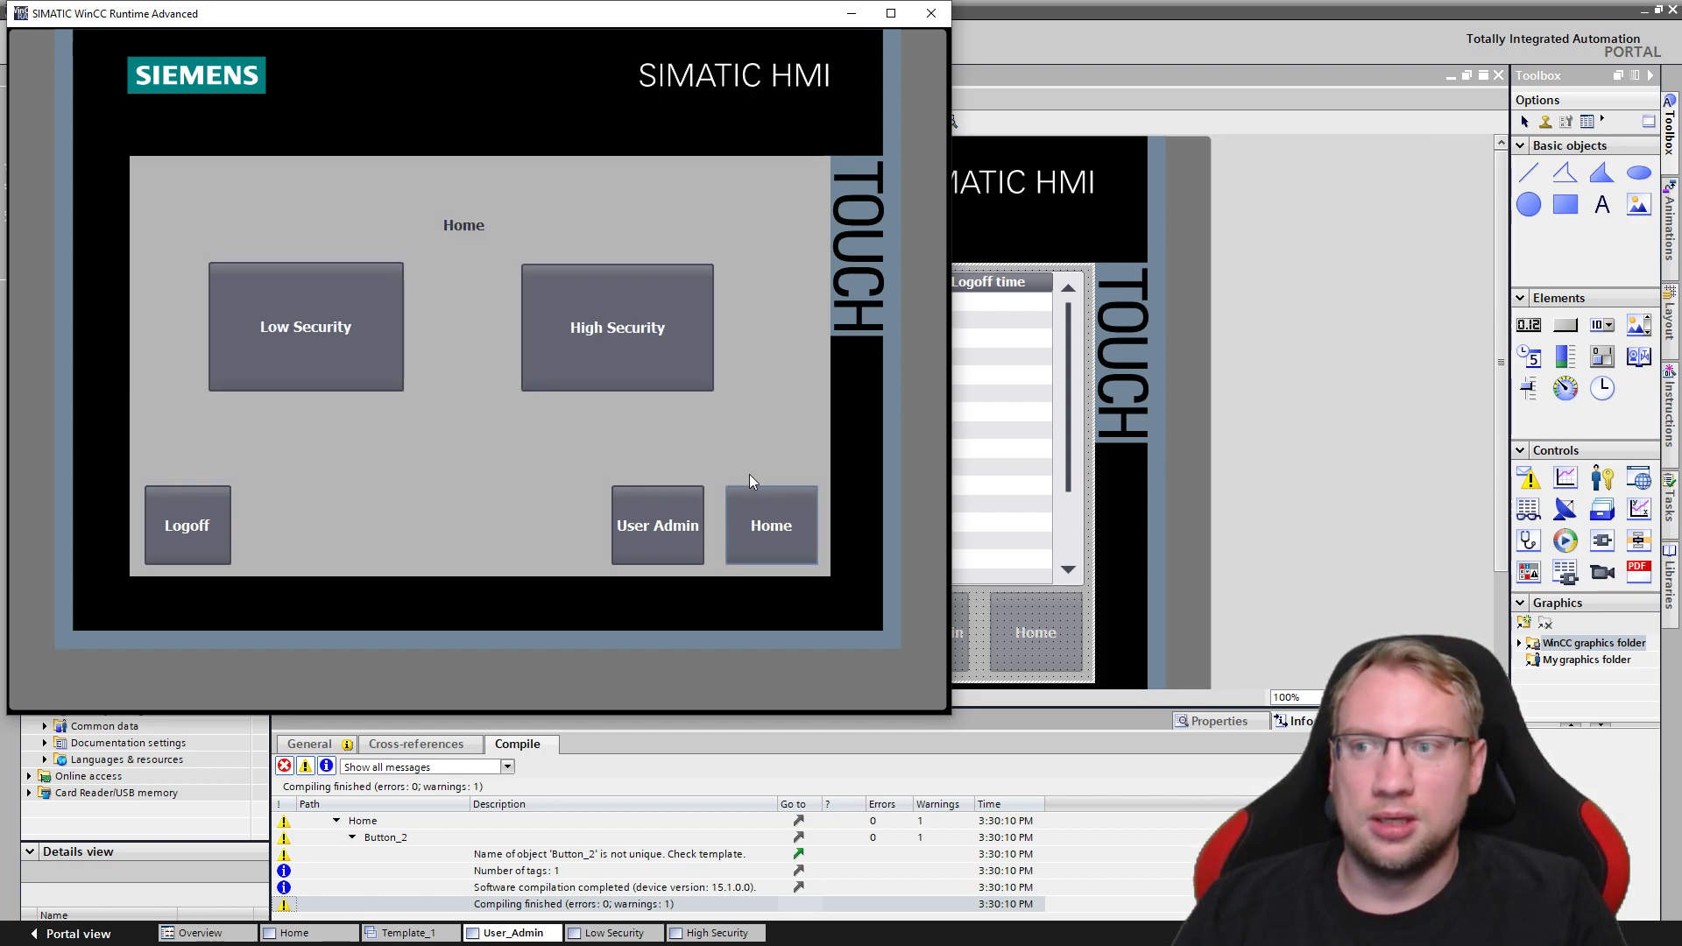
click(672, 532)
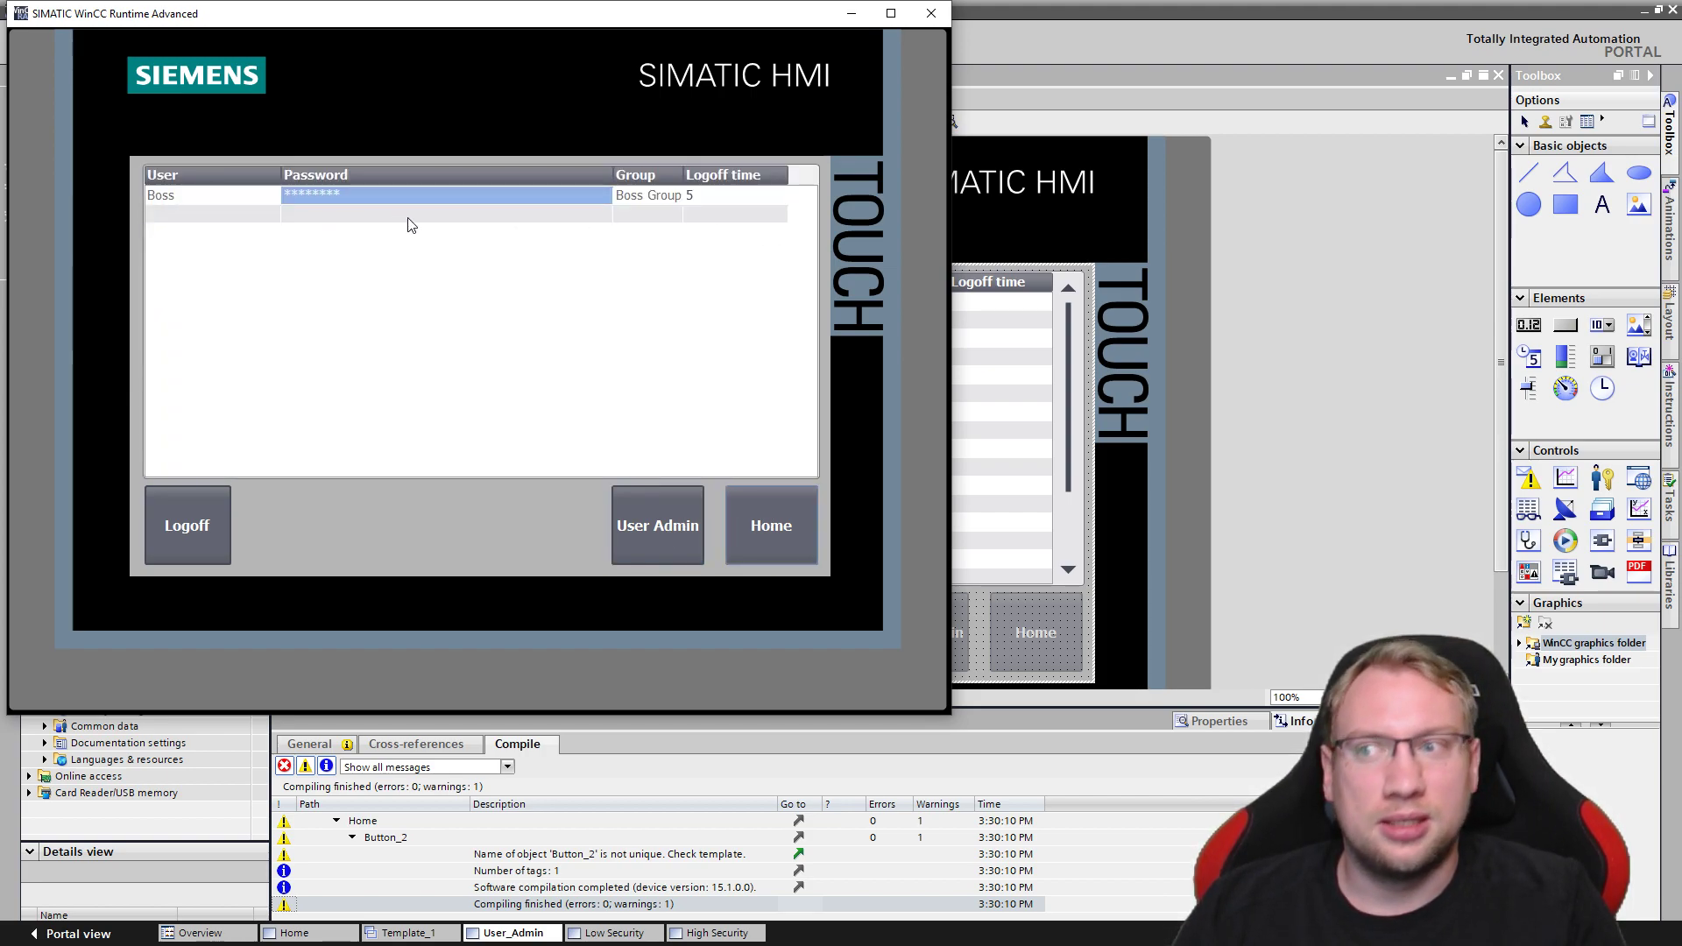
click(159, 536)
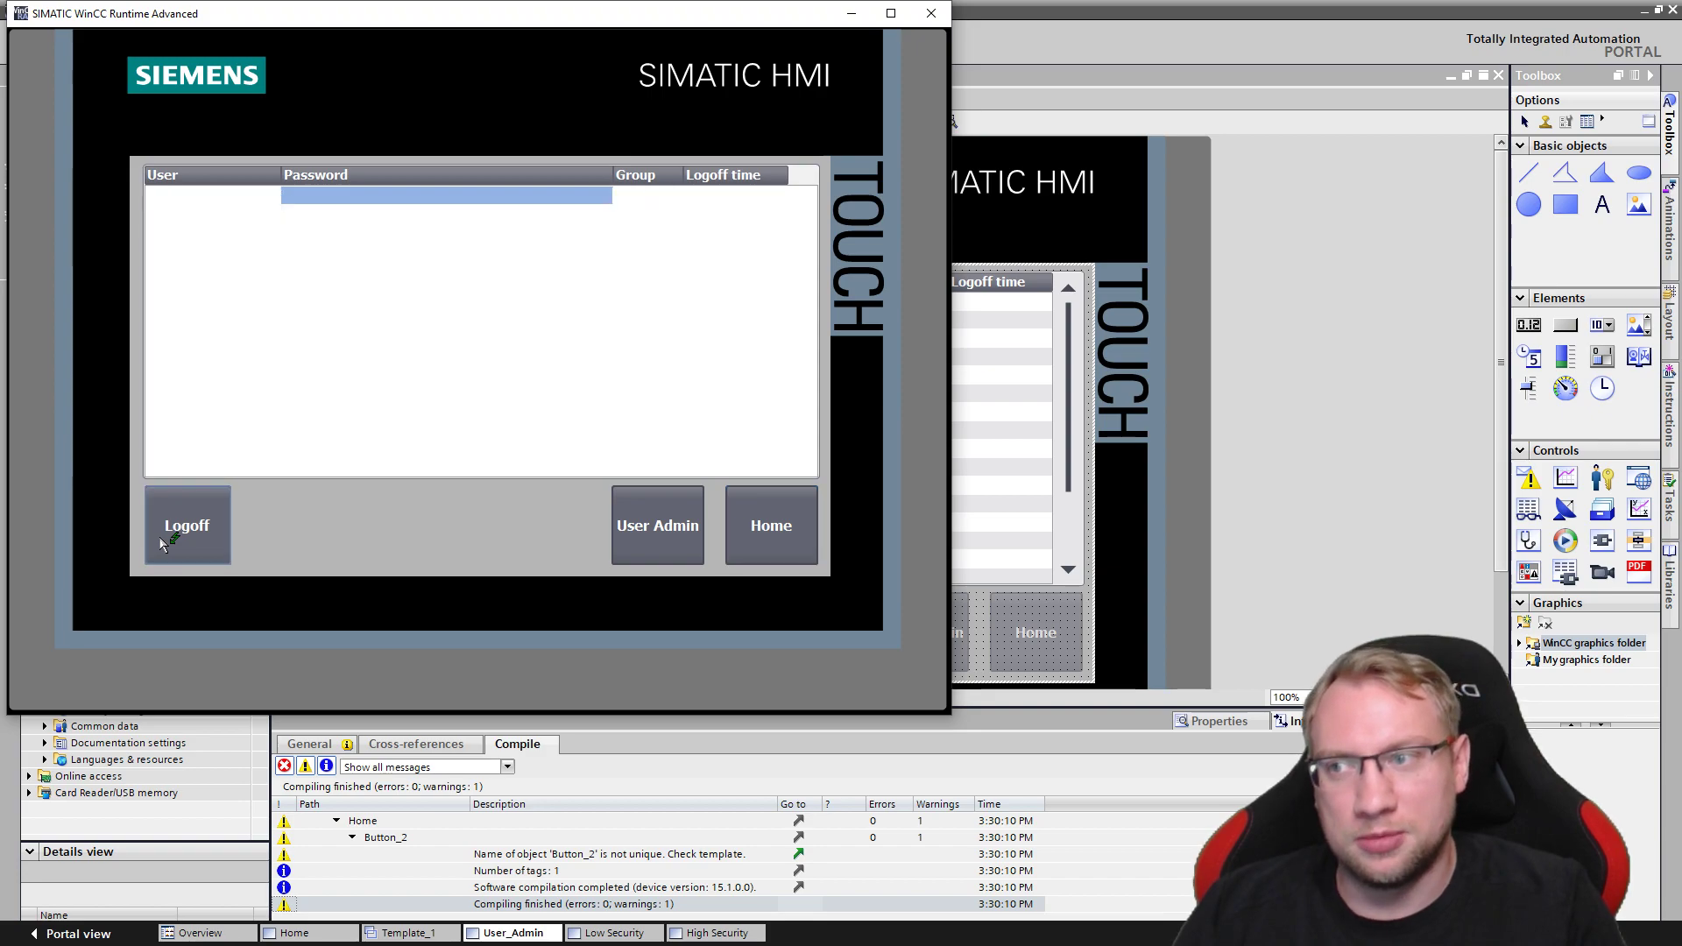
Step: Log in as administrator with the administrator password
click(403, 253)
click(399, 331)
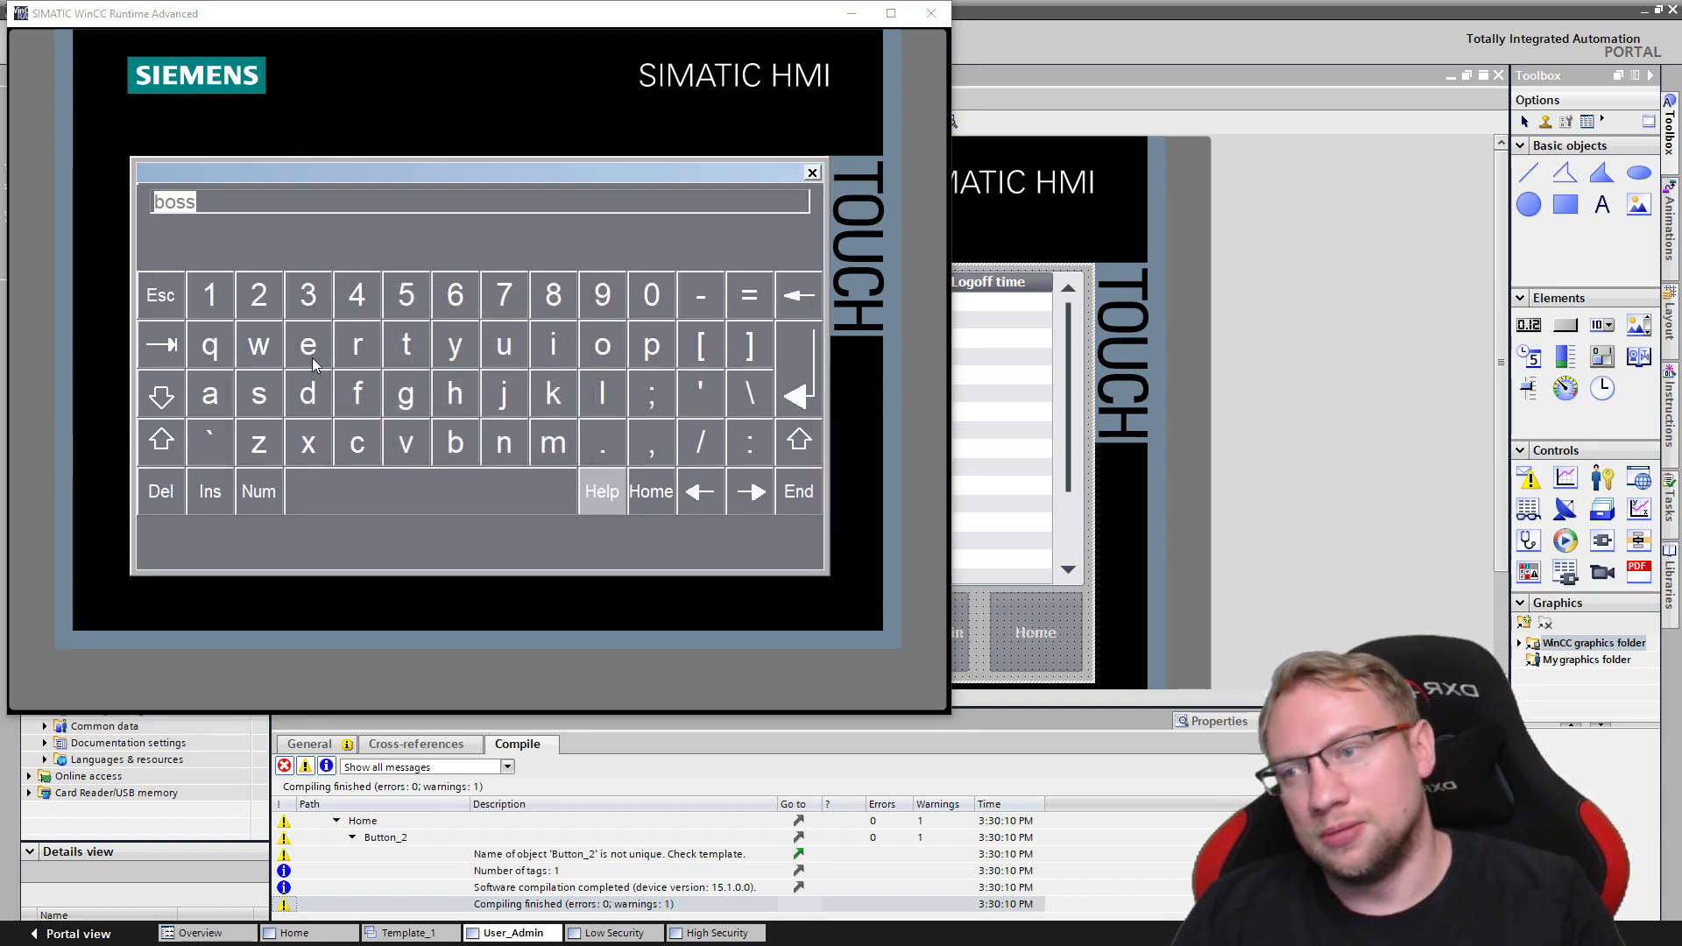
click(795, 394)
text(administrator)
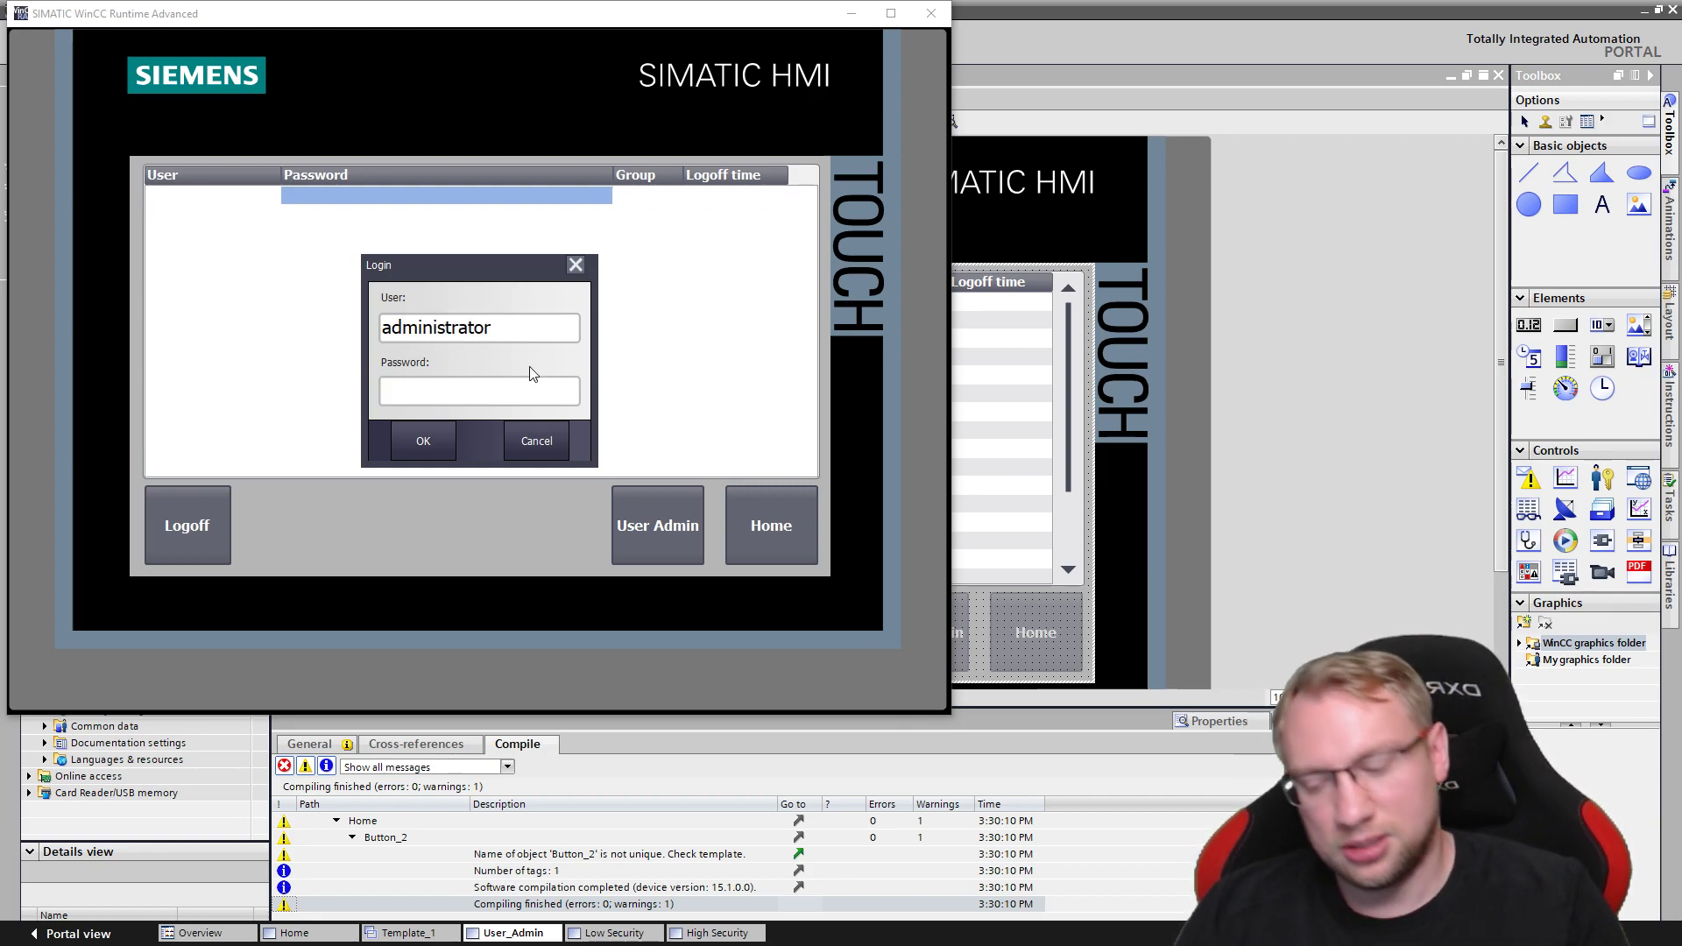
click(496, 399)
text(*****)
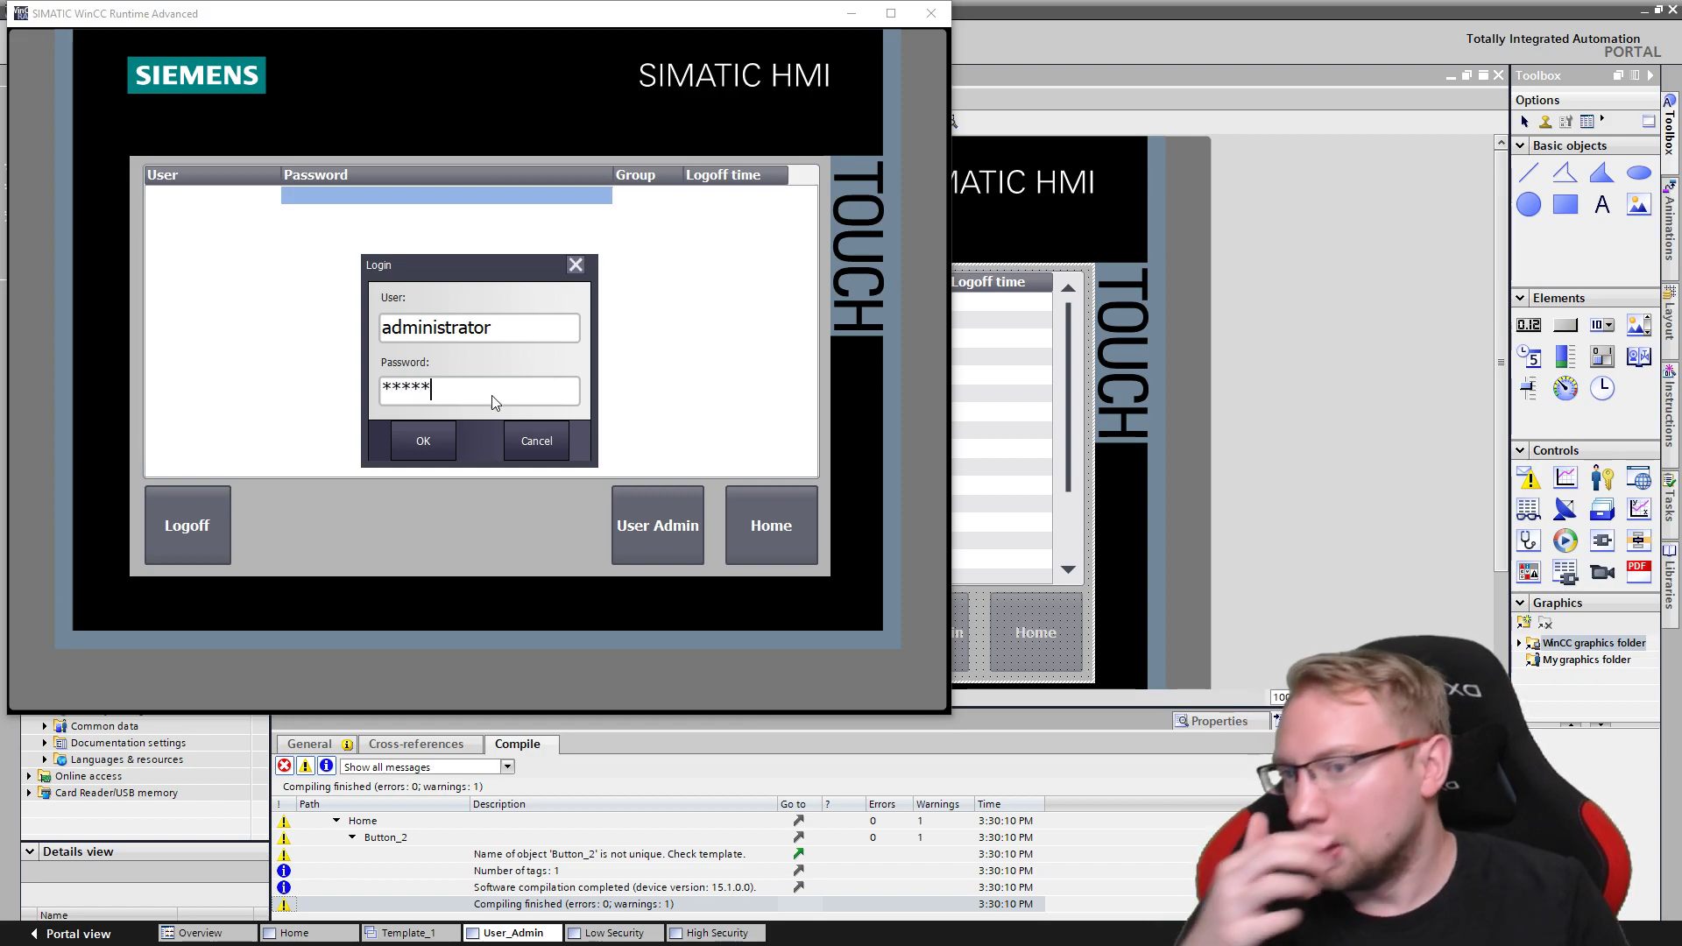
click(444, 439)
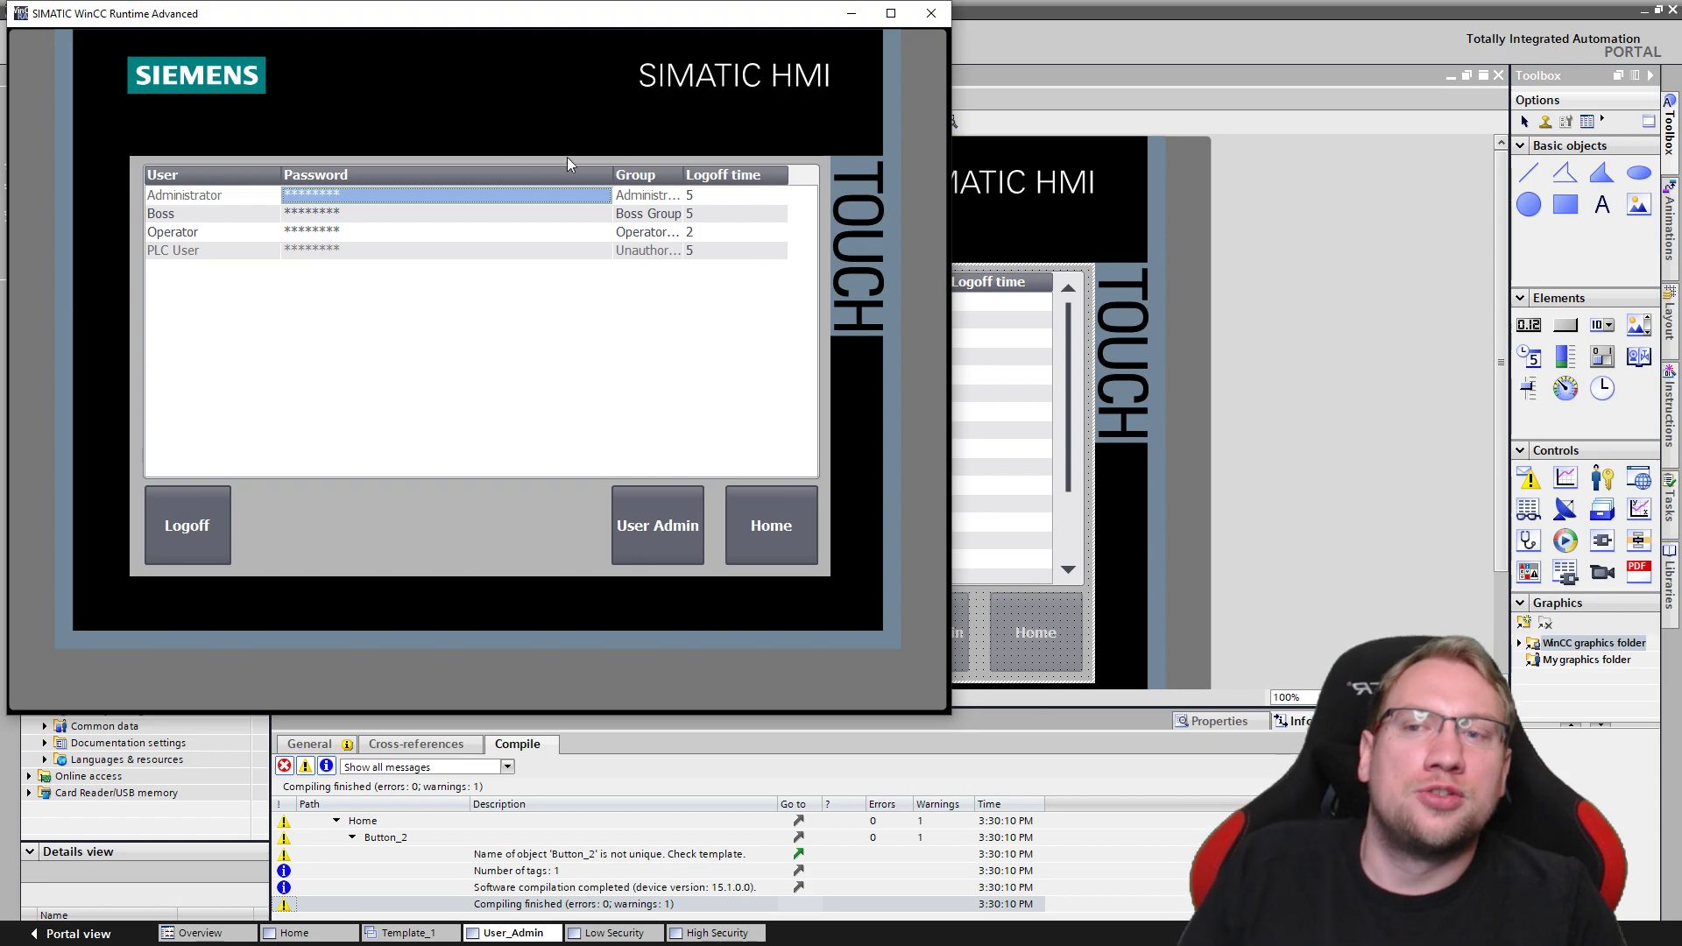
Step: Widen the Group column to show full group names, leaving Operator's name unchanged
drag(683, 176, 701, 177)
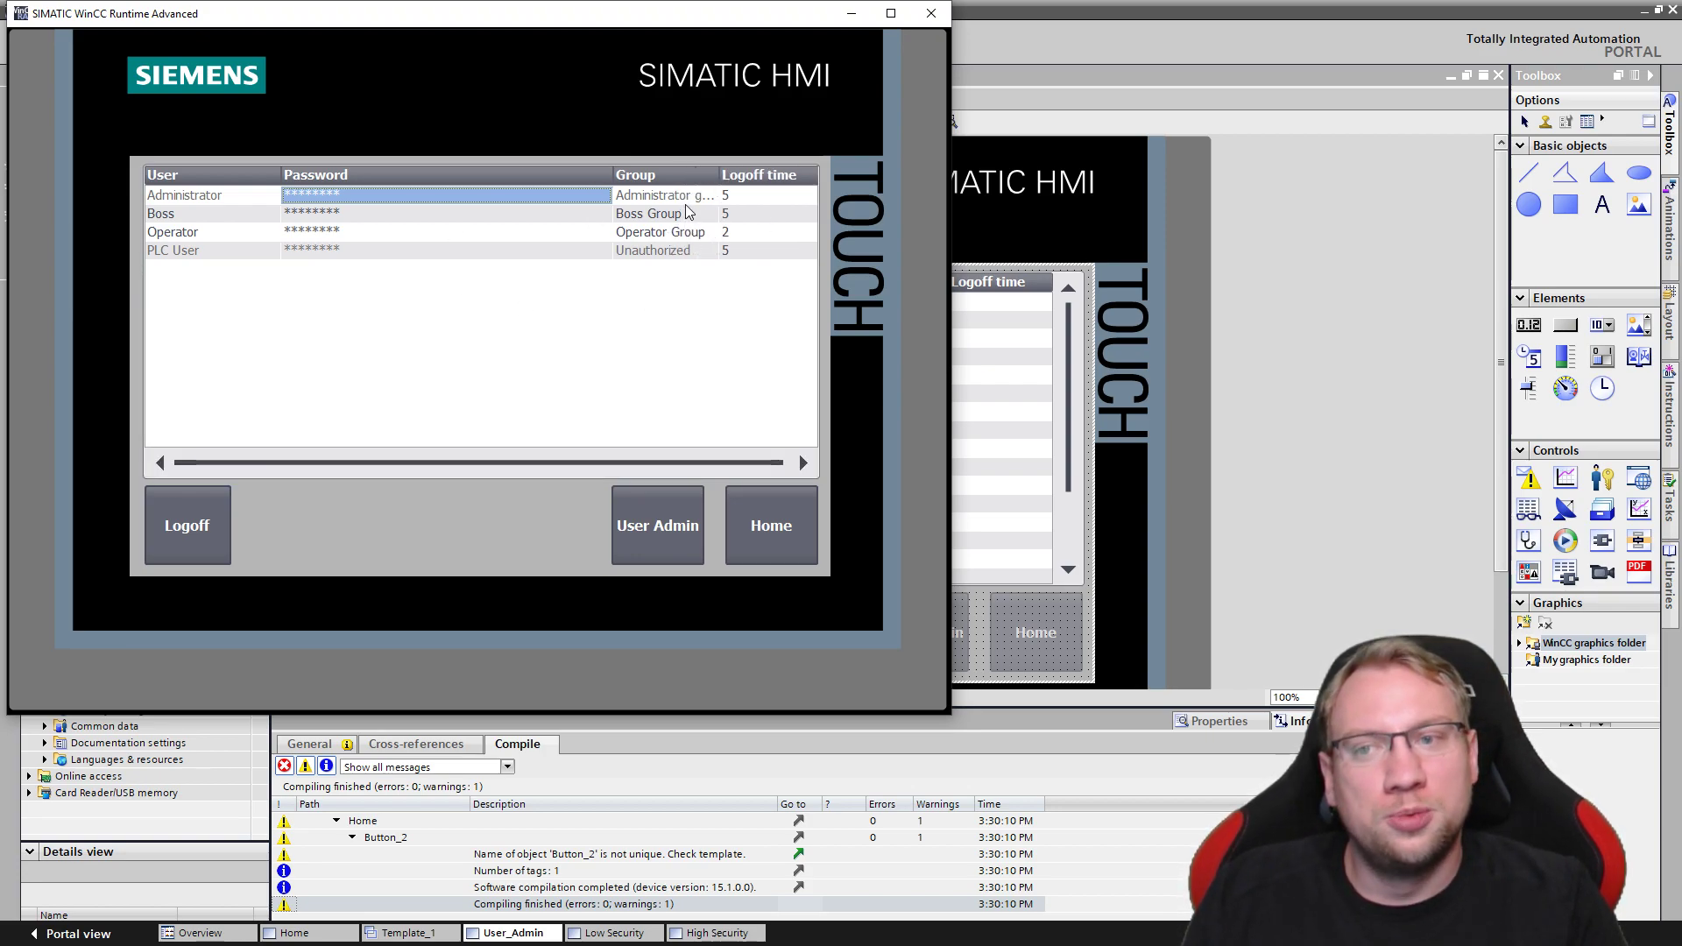
click(165, 237)
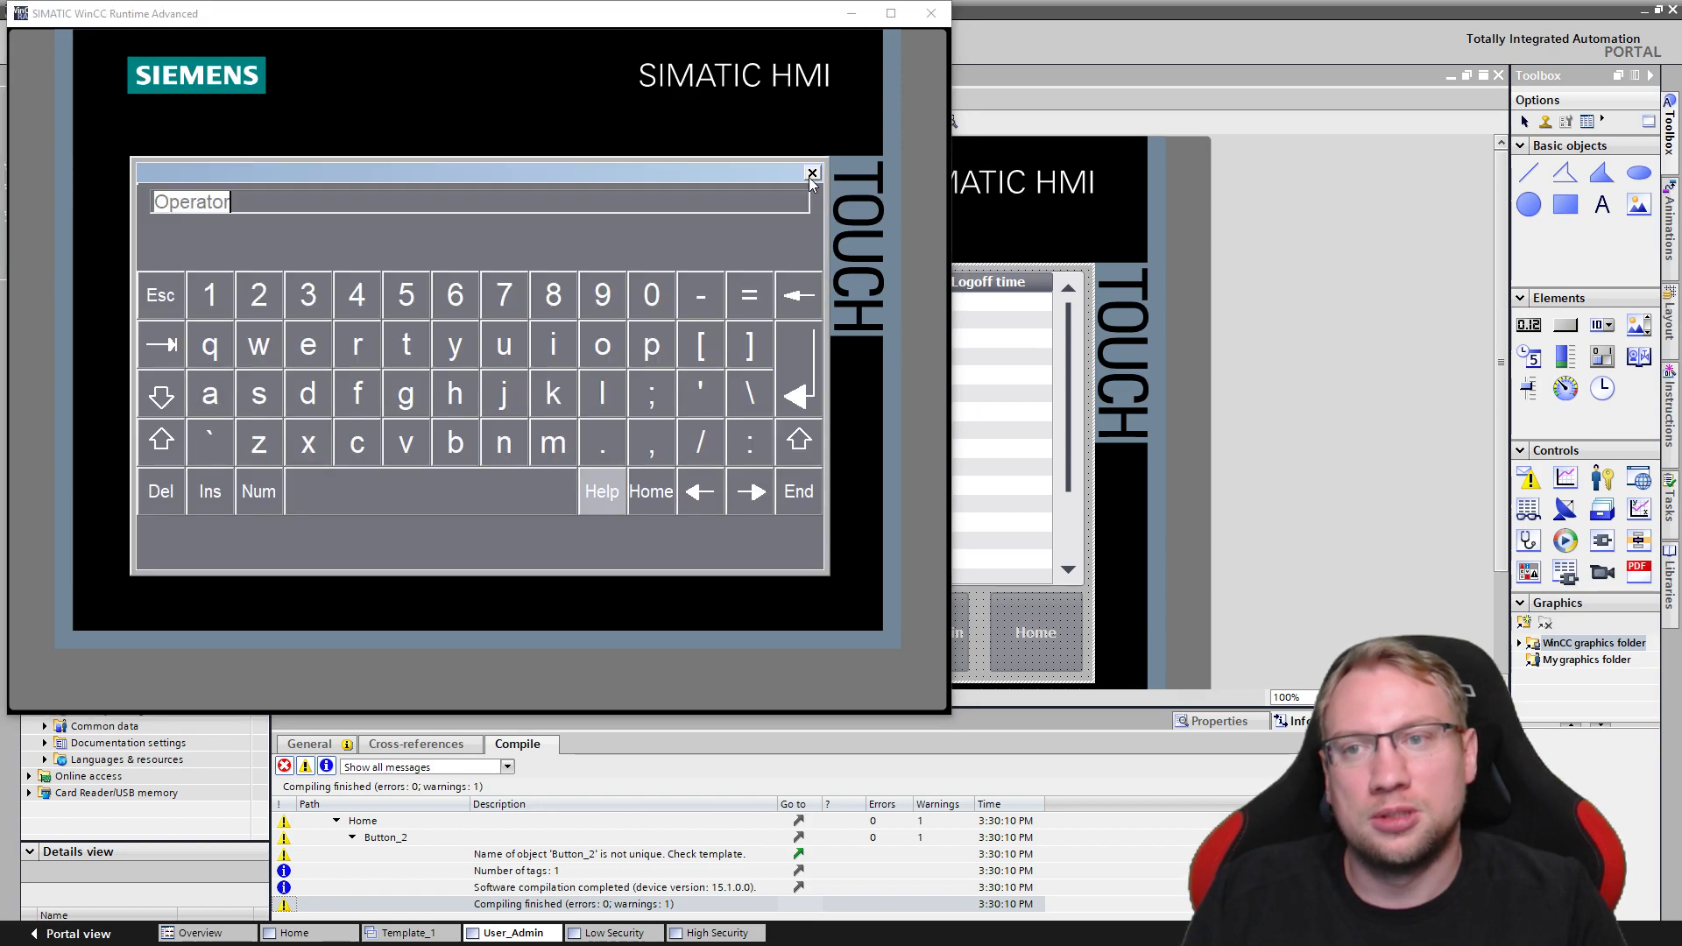
click(810, 174)
Step: Switch Operator's group to Boss Group, back to Operator Group, then to Unauthorized
click(701, 235)
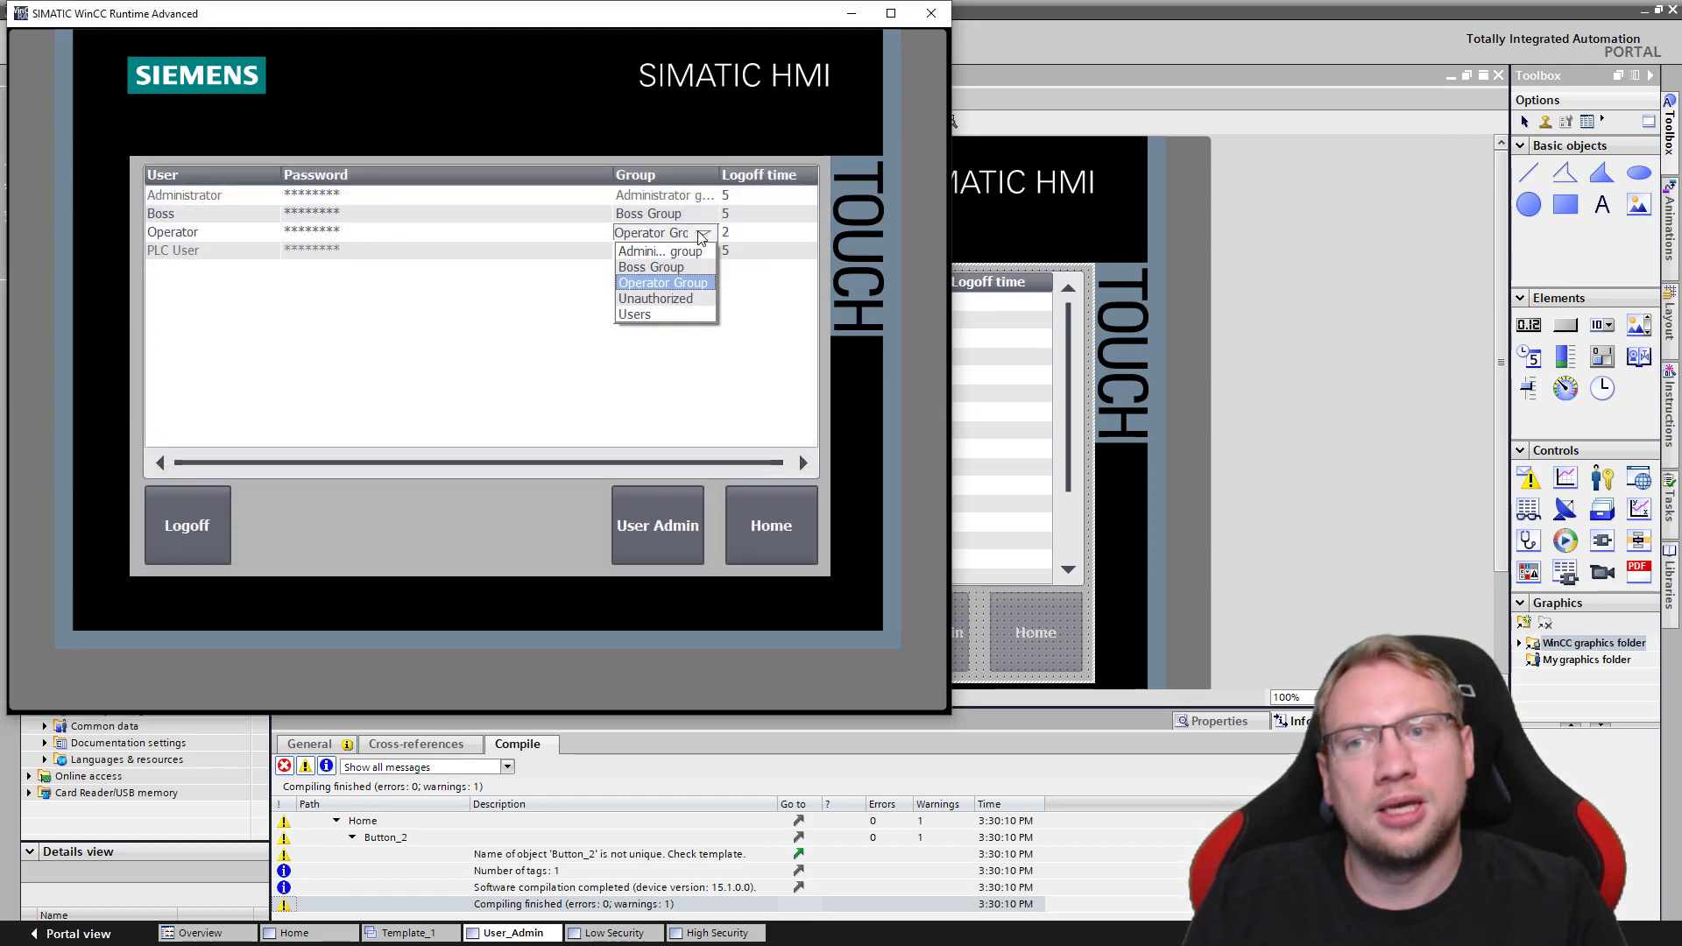
click(649, 273)
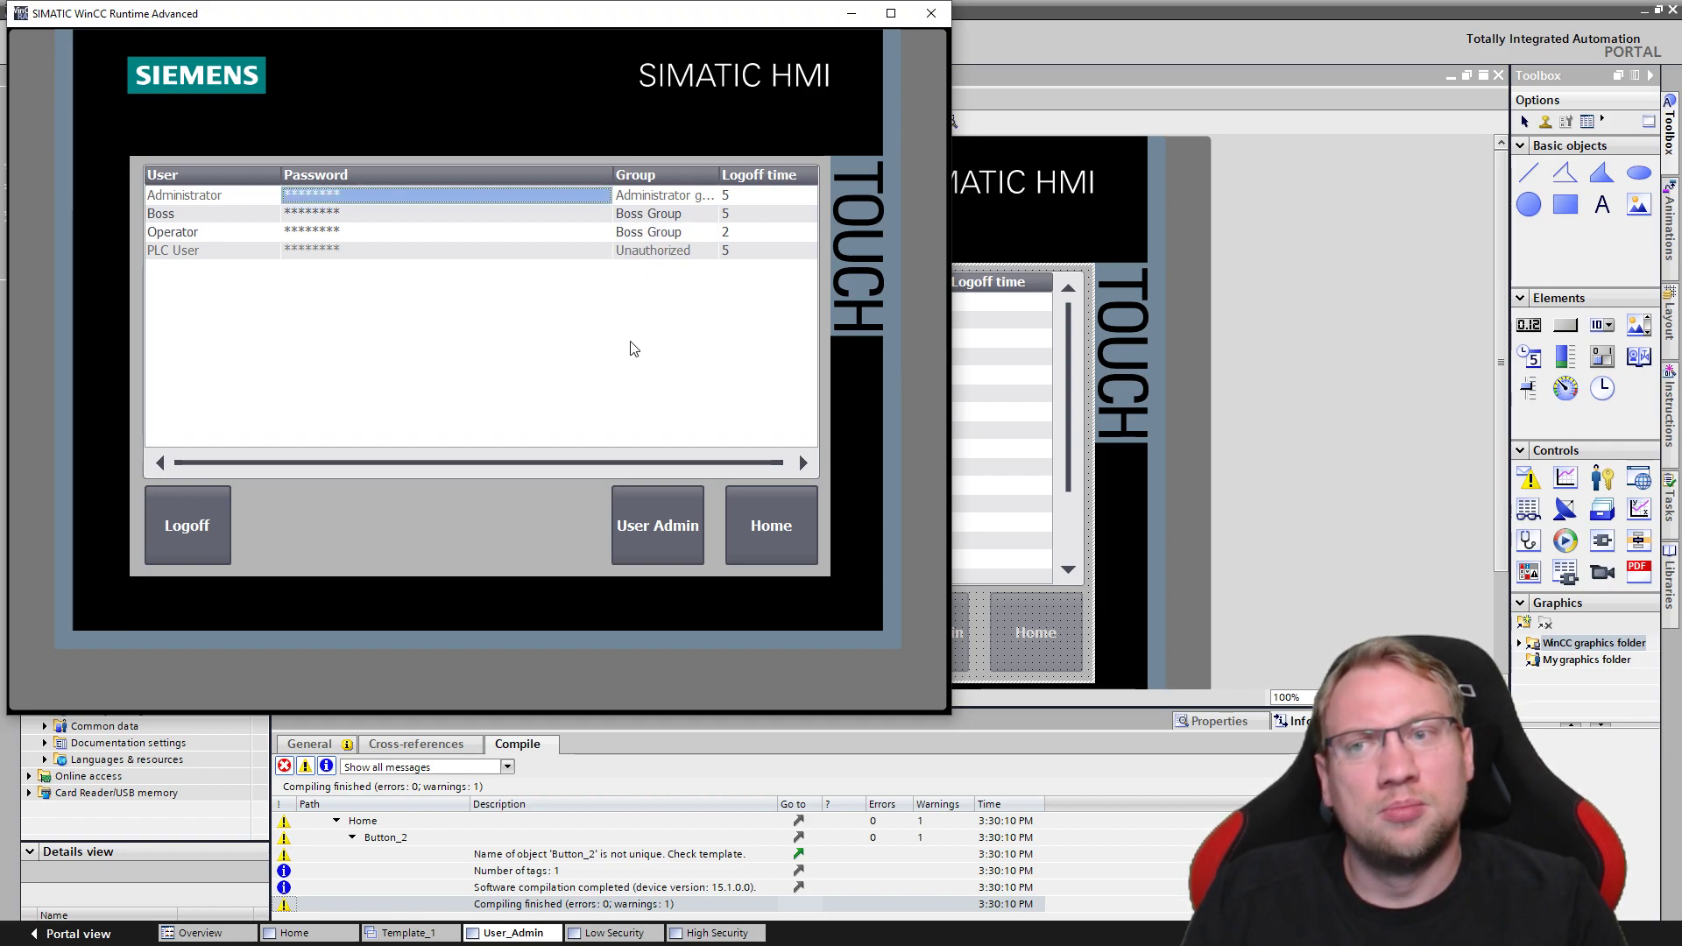
click(706, 235)
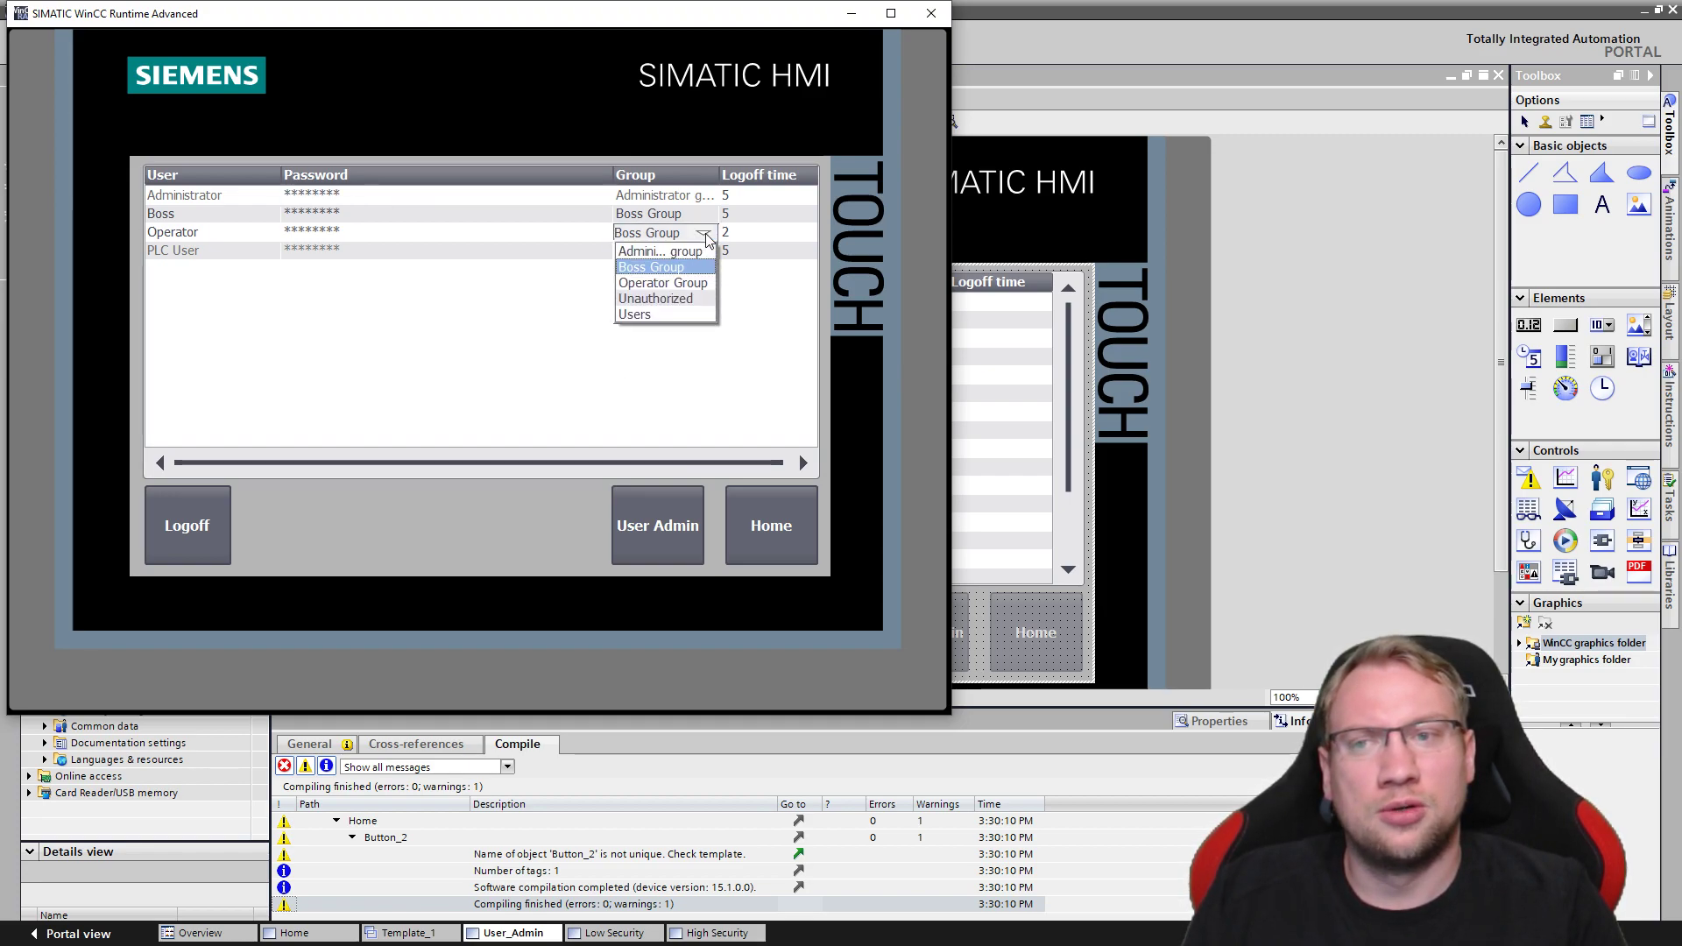
click(663, 286)
click(690, 237)
click(690, 236)
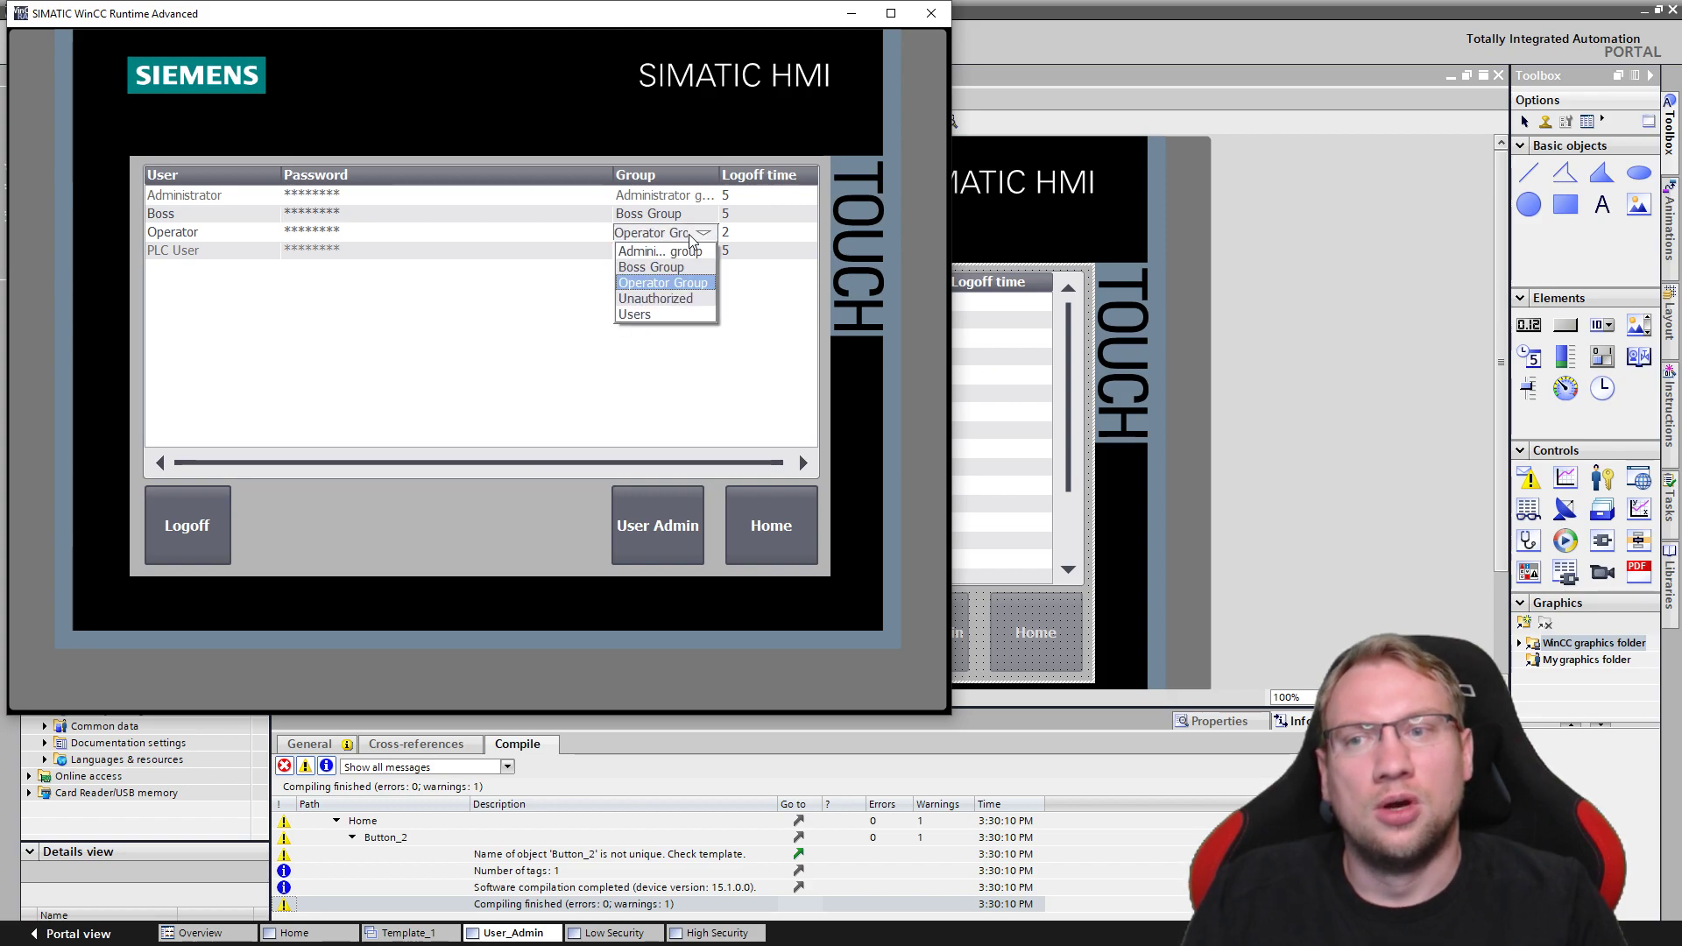
click(662, 302)
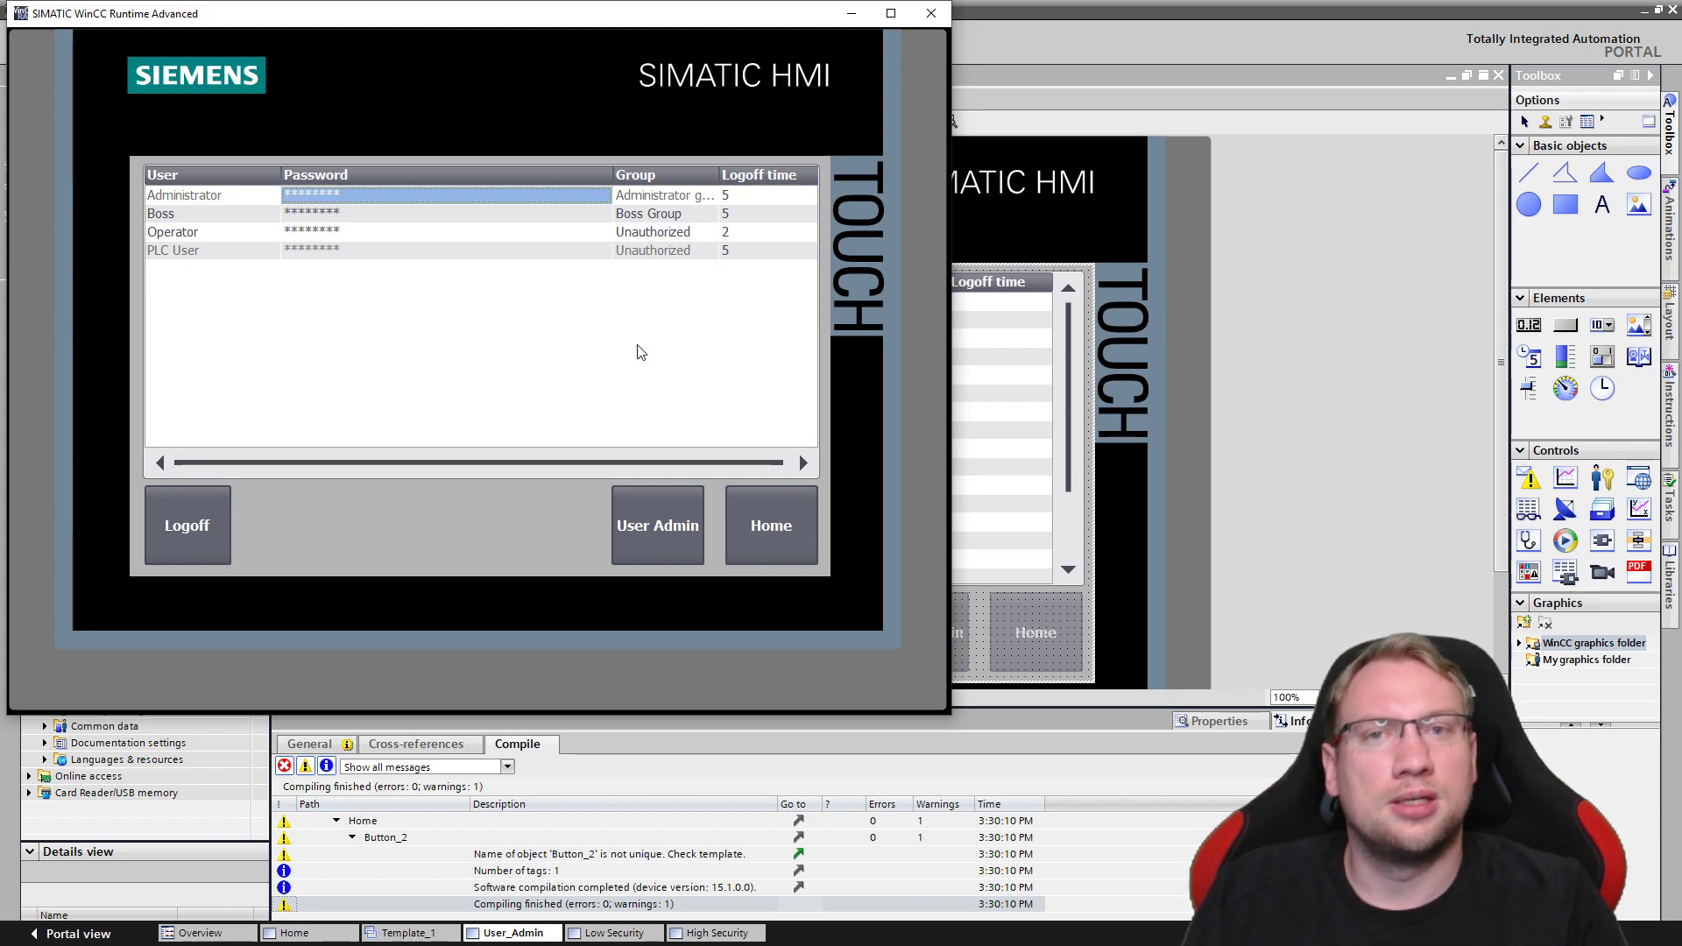
Step: Move Operator to Boss Group and back, leaving it in Operator Group
click(676, 233)
click(663, 270)
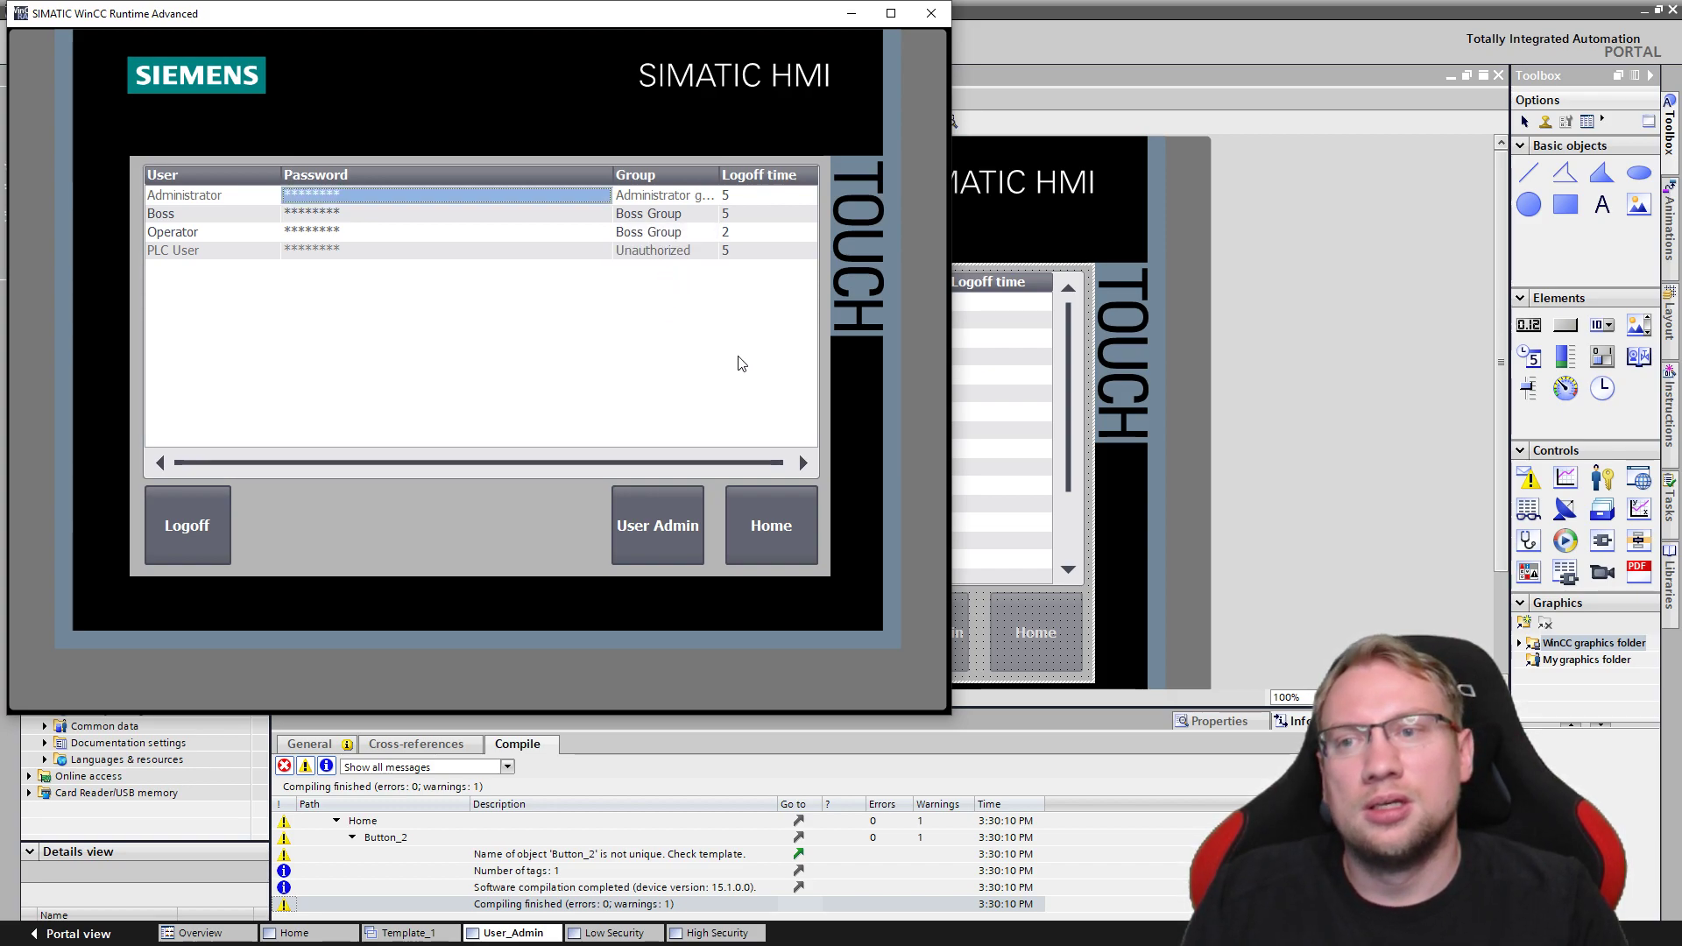
click(691, 230)
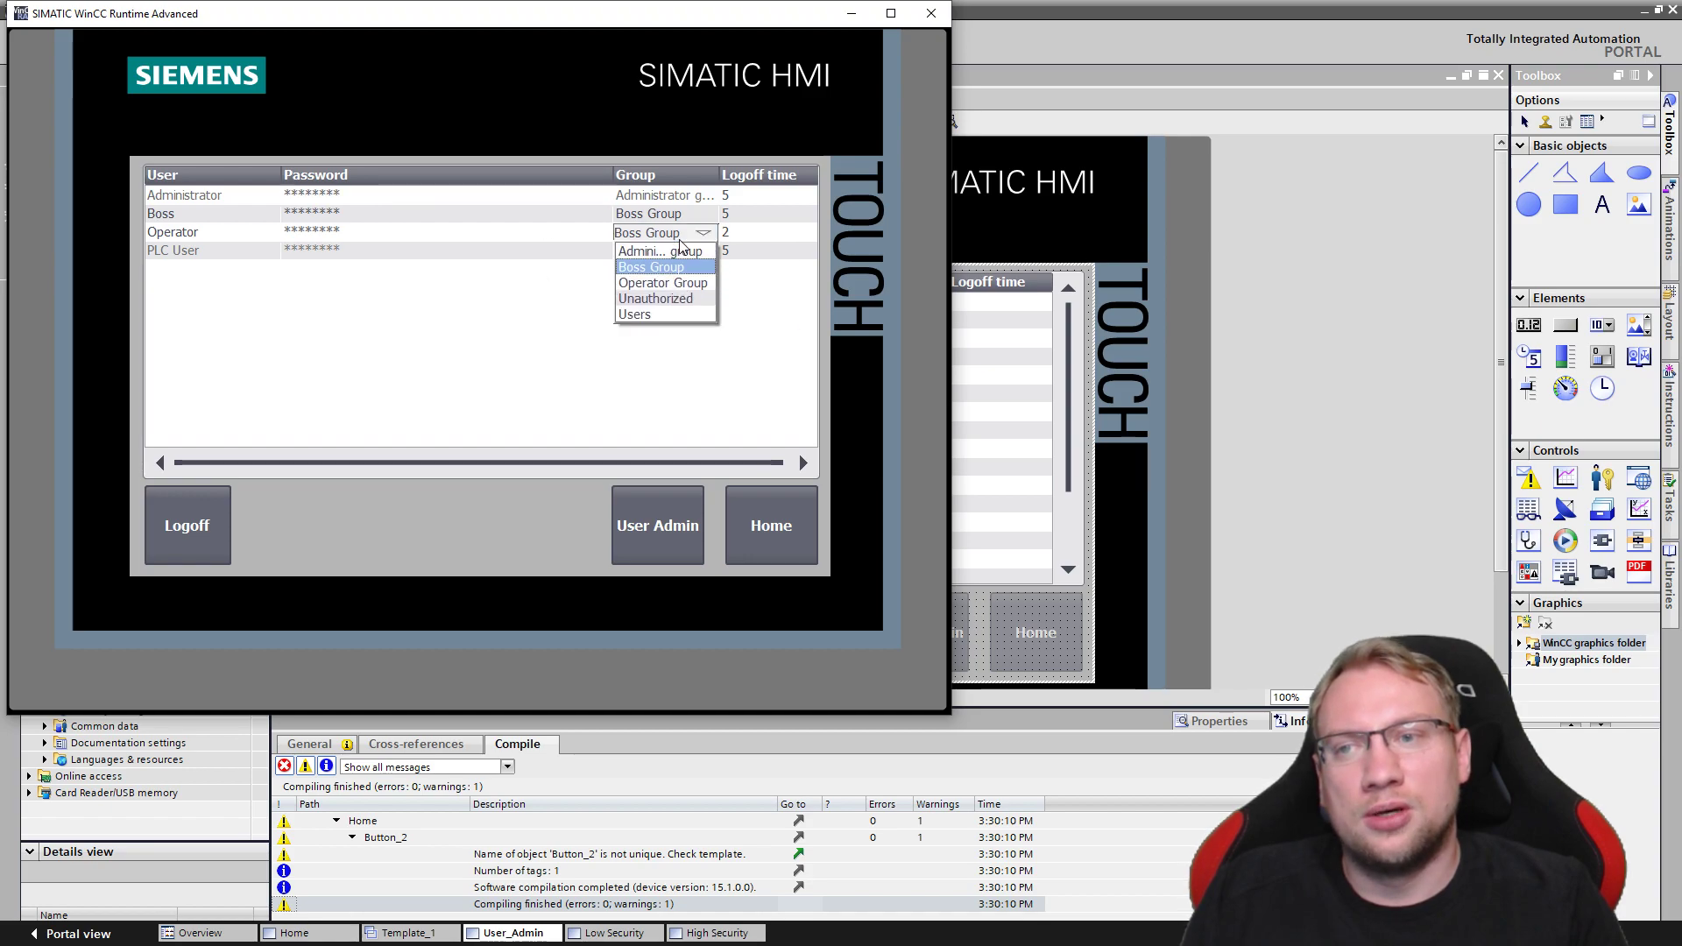
click(672, 289)
click(663, 235)
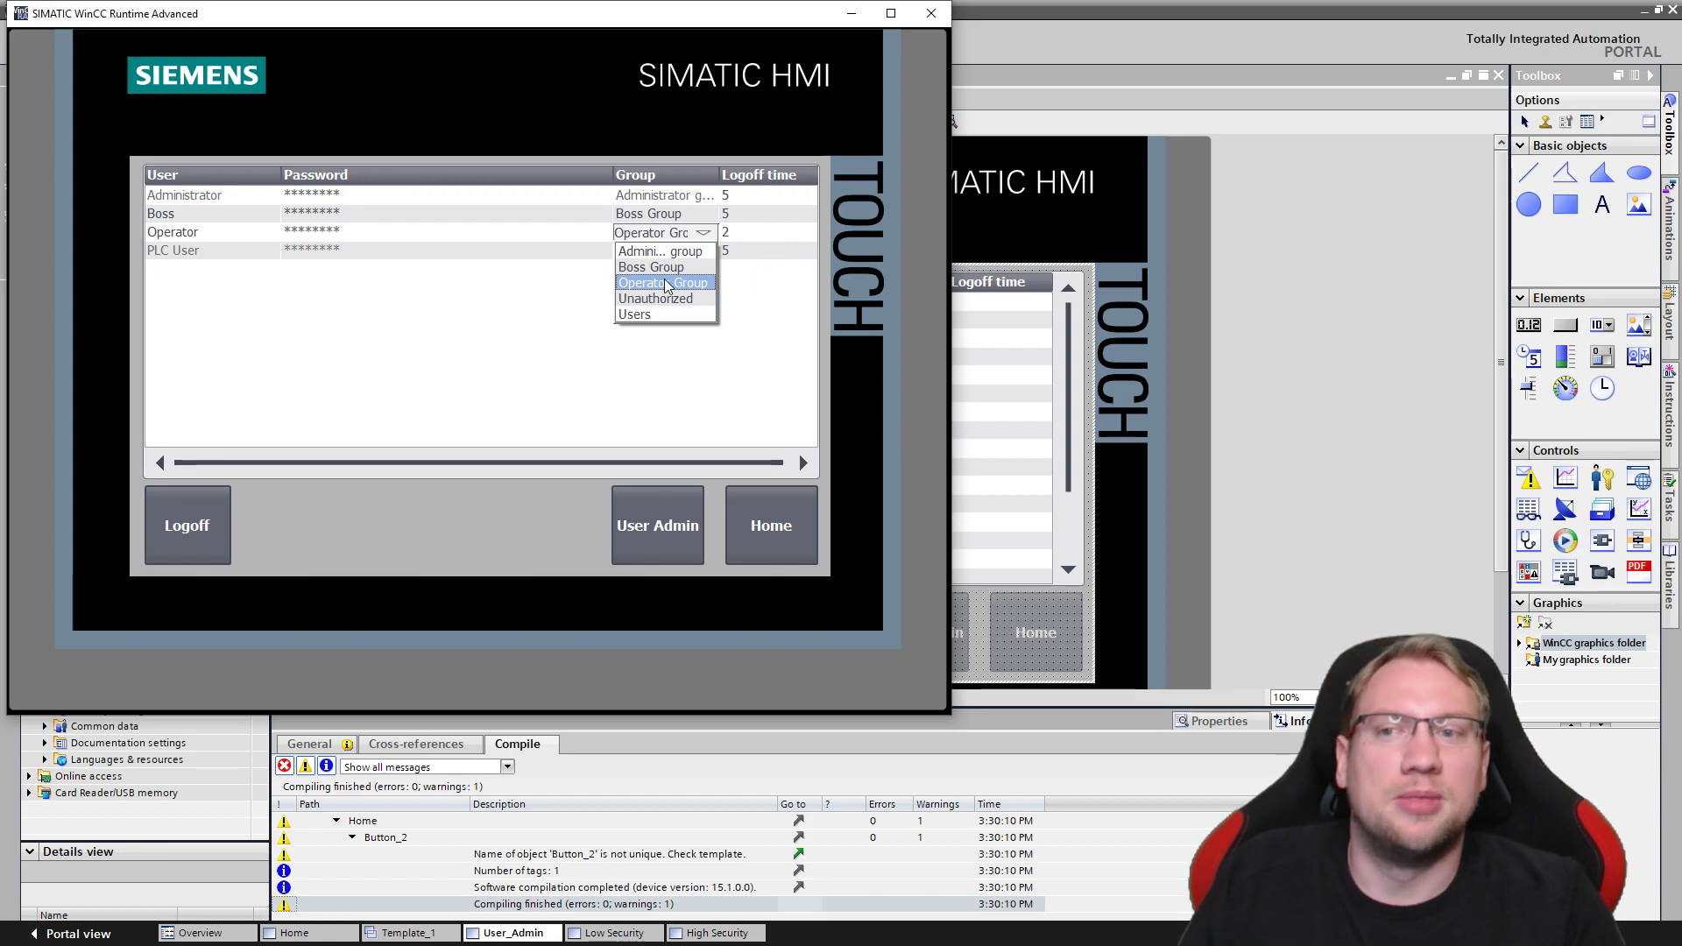
click(734, 308)
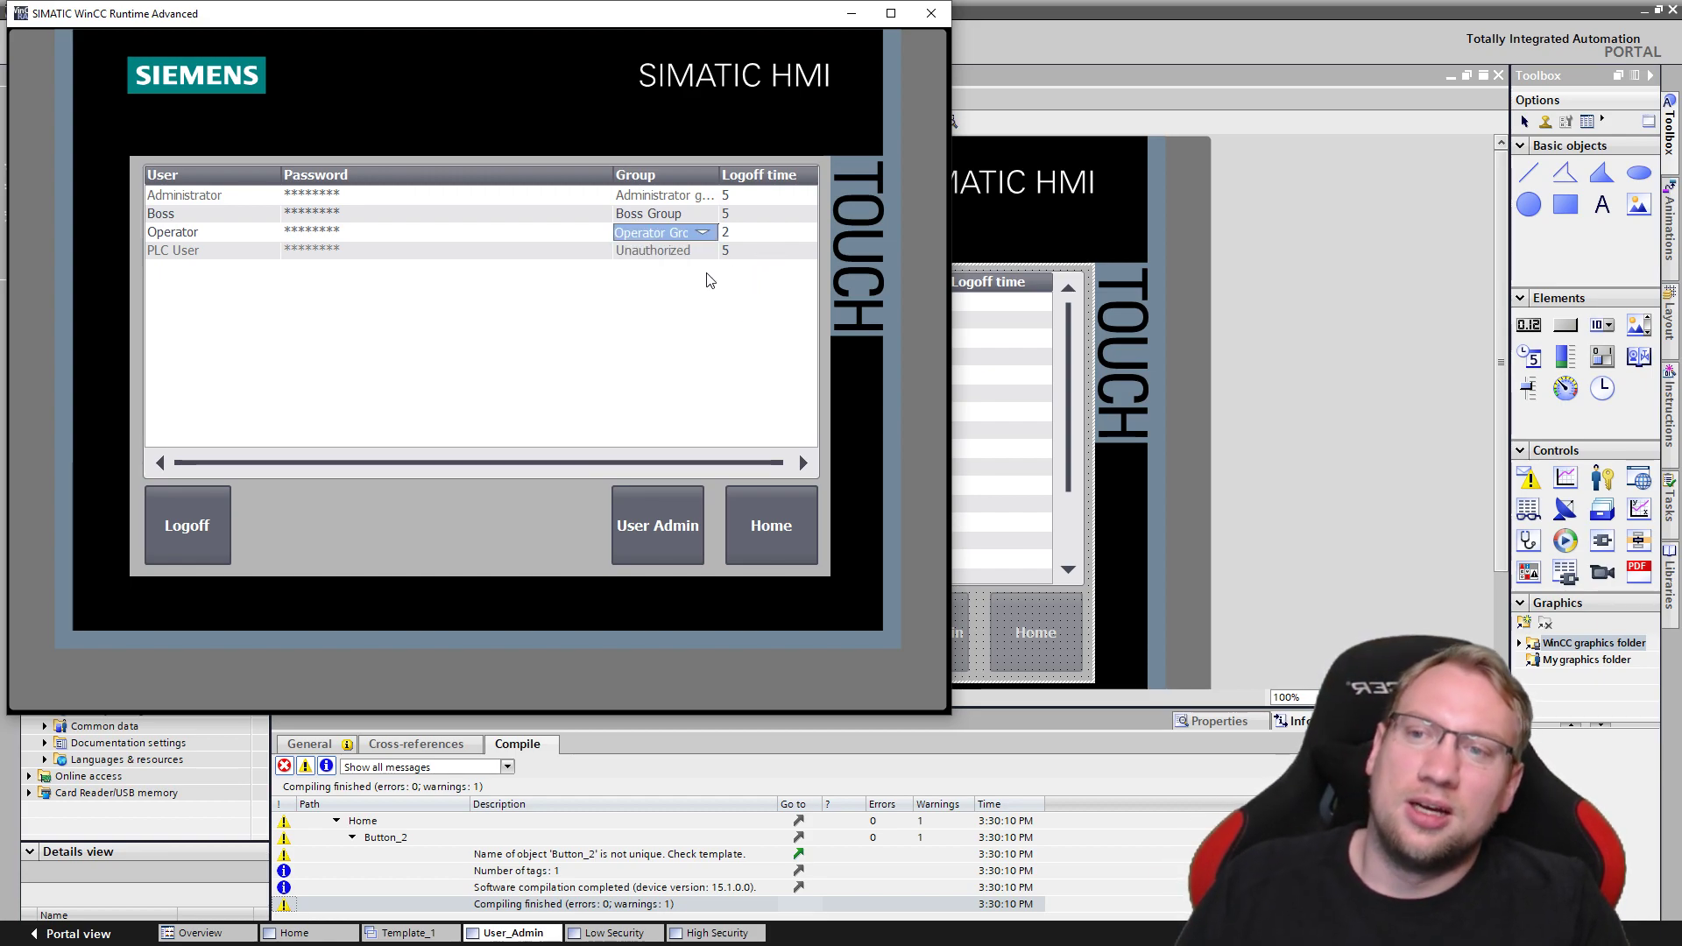
Step: Check Boss's logoff time and Operator's name without changes, then begin changing Boss's password
click(791, 214)
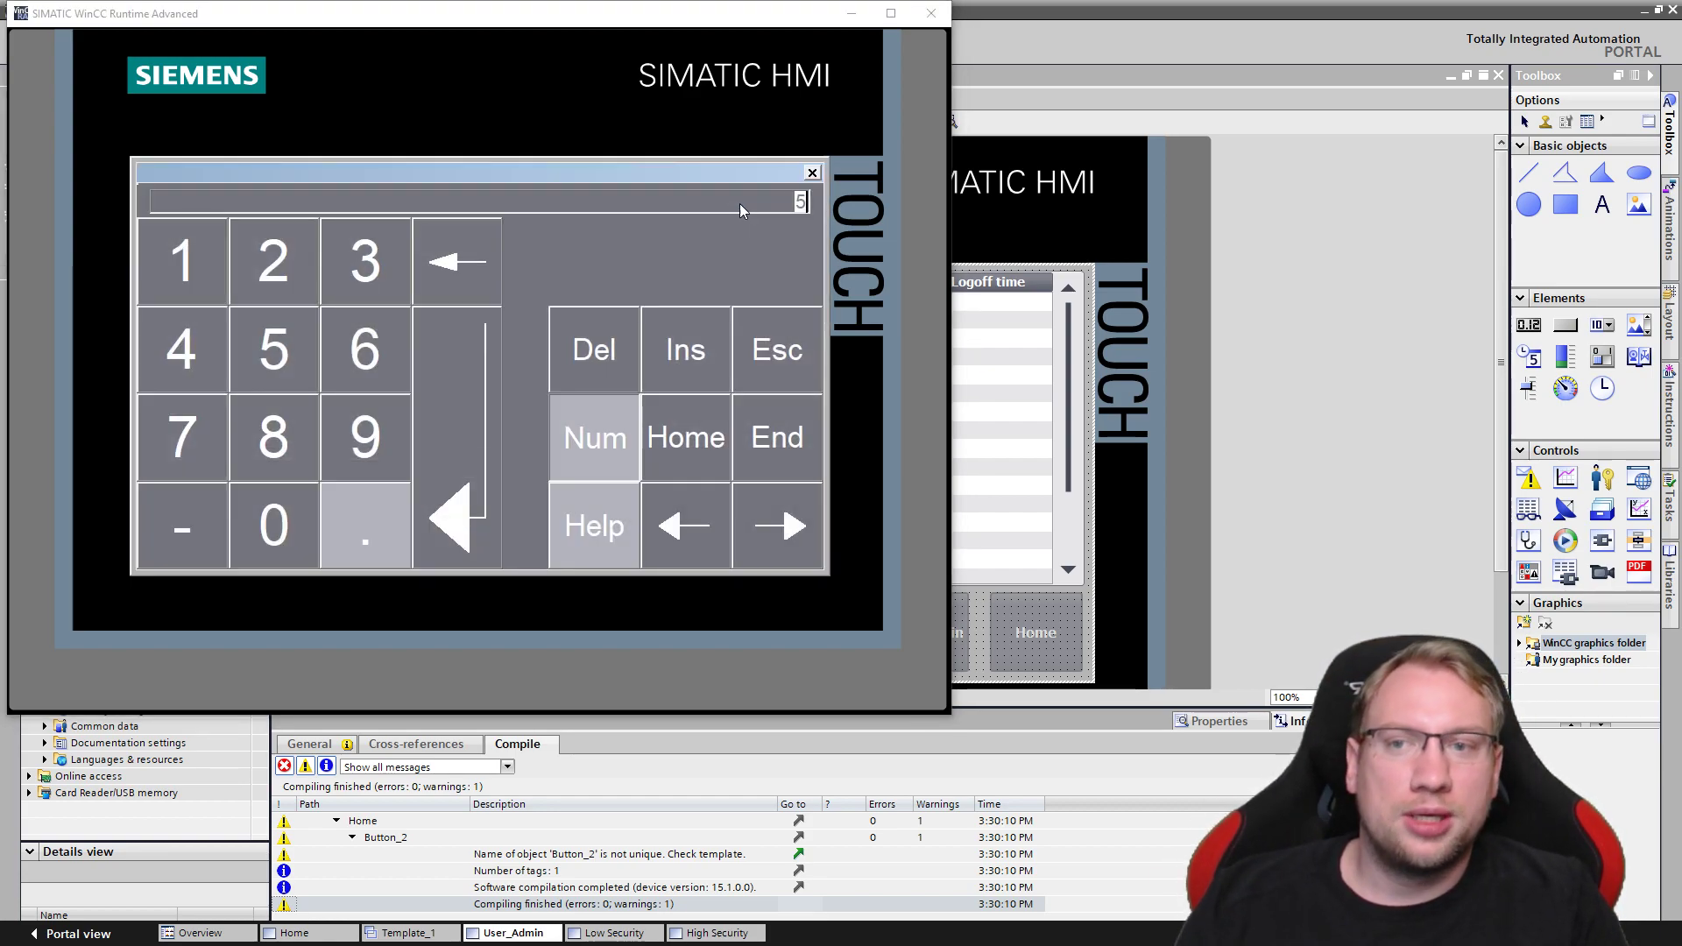
drag(482, 463, 302, 462)
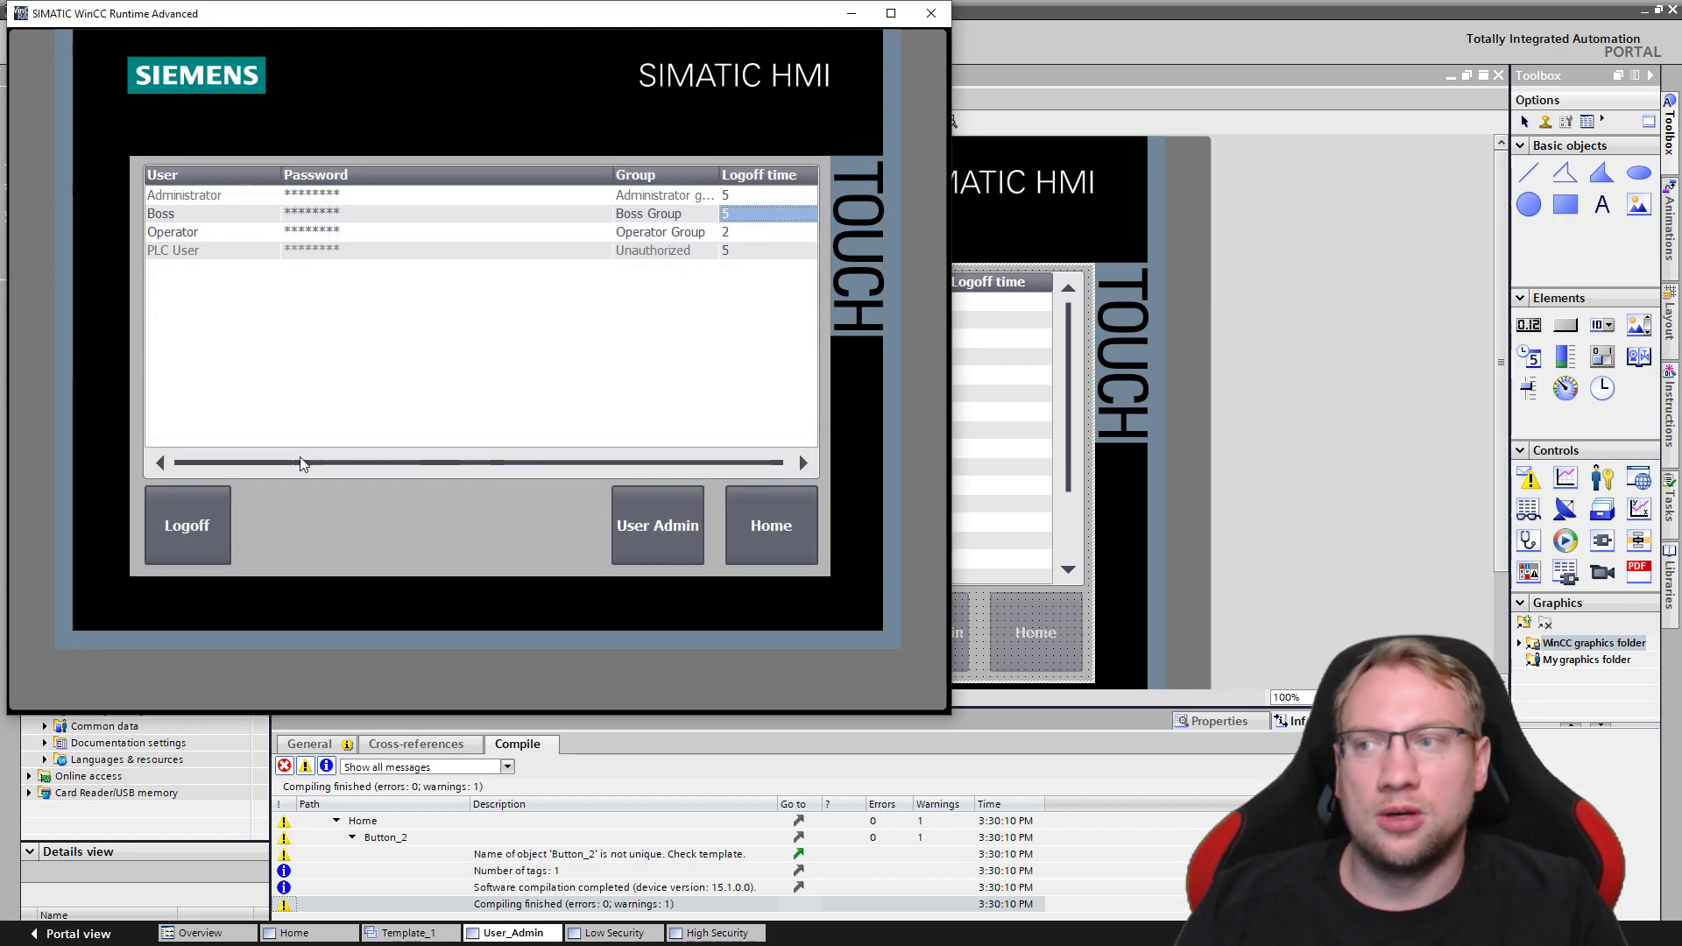
click(176, 233)
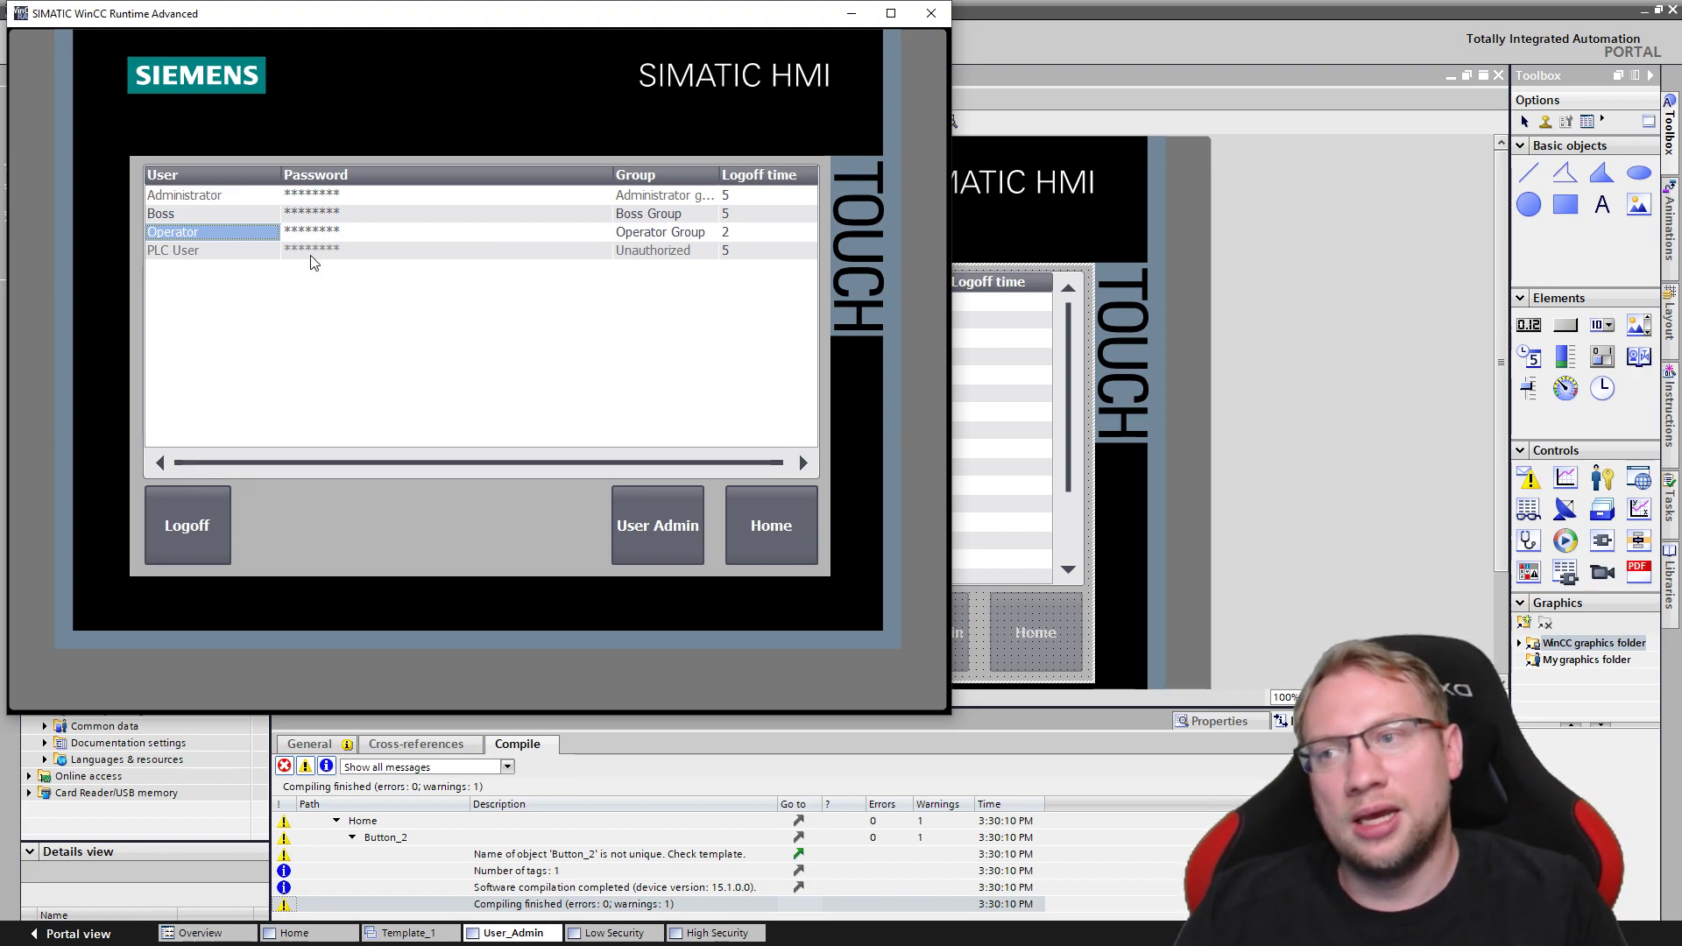
click(323, 218)
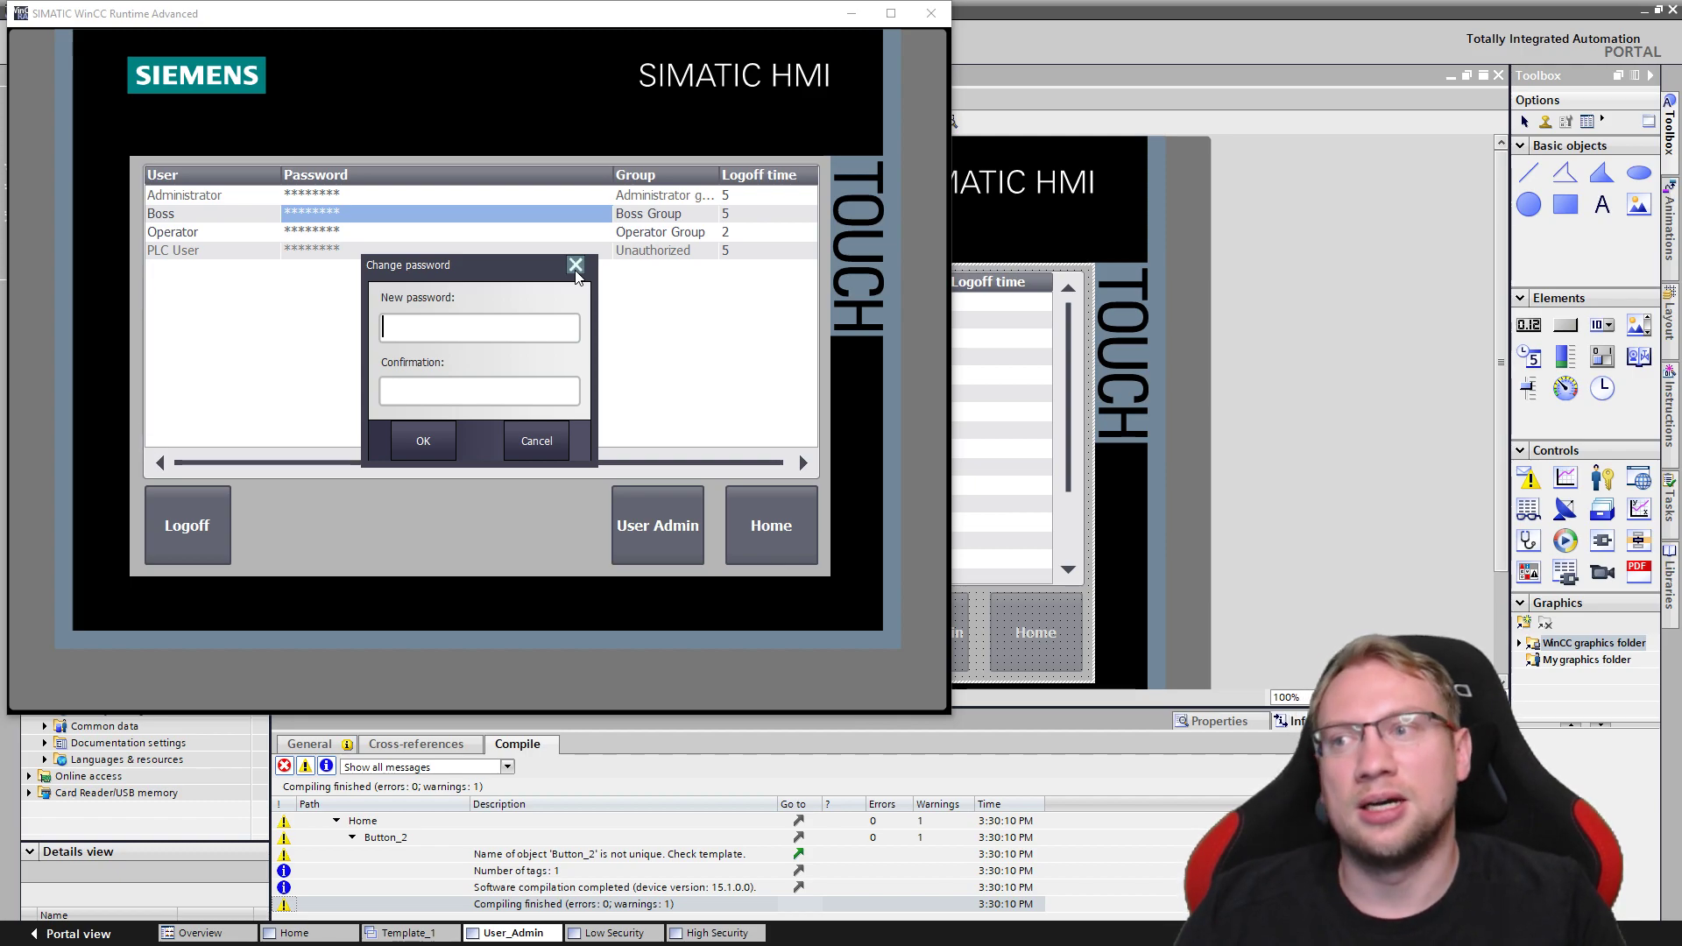
Step: Cancel the password changes for Boss and Administrator, leaving both passwords unchanged
click(576, 270)
click(234, 199)
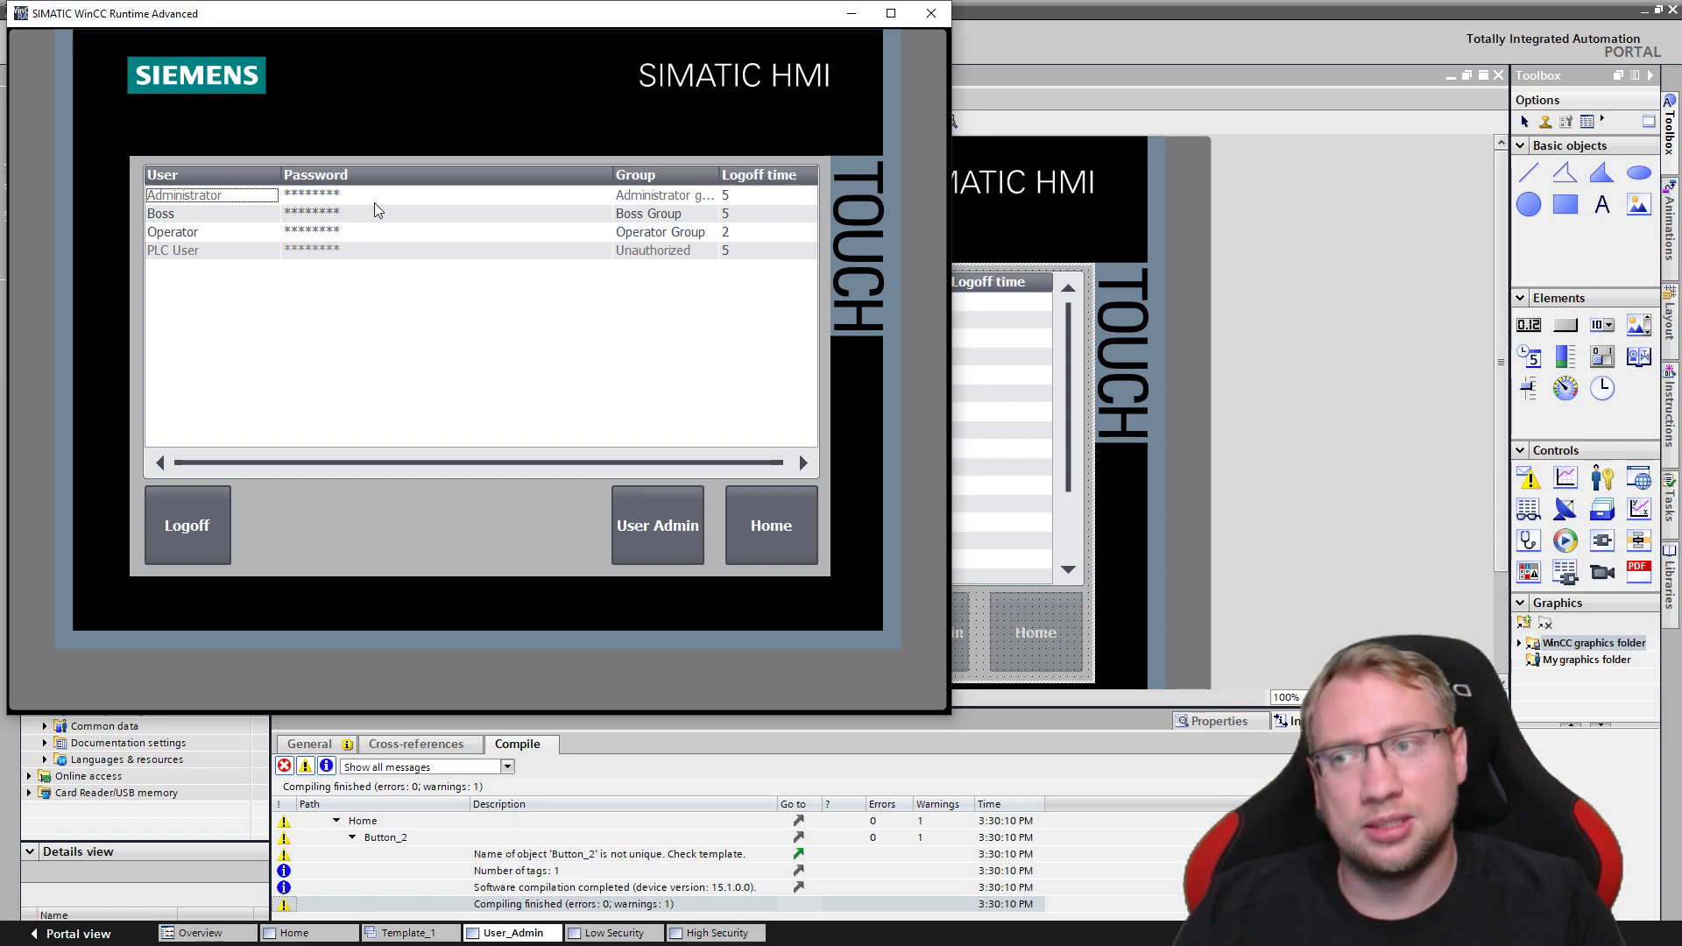
click(322, 199)
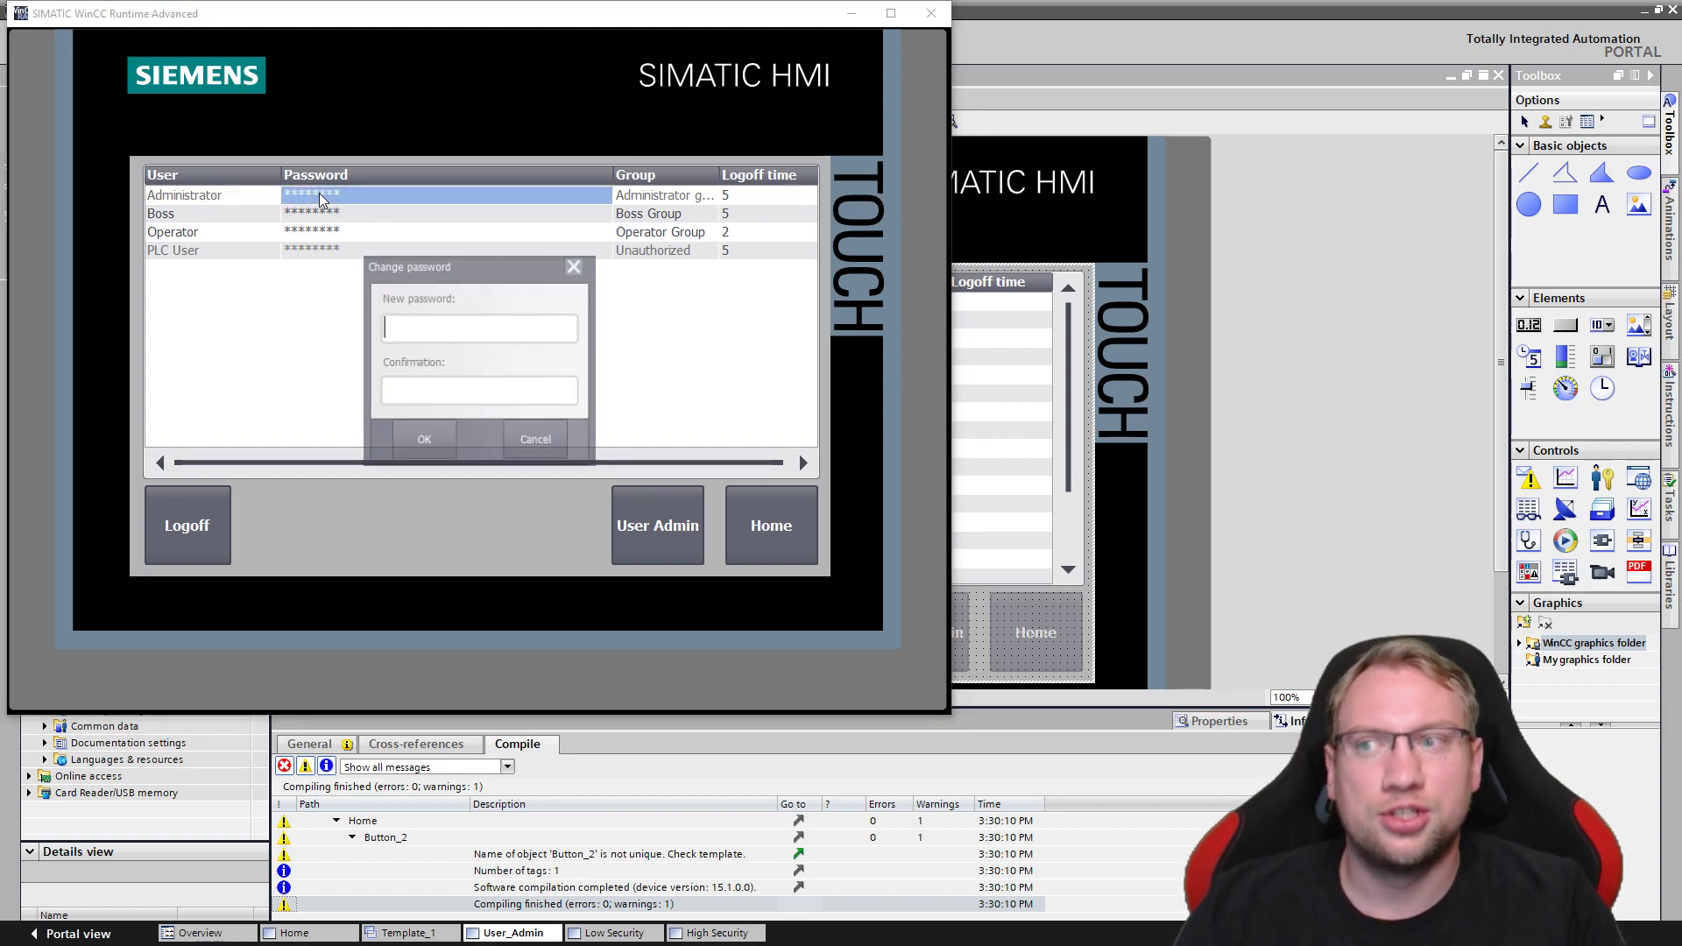
click(575, 269)
click(690, 198)
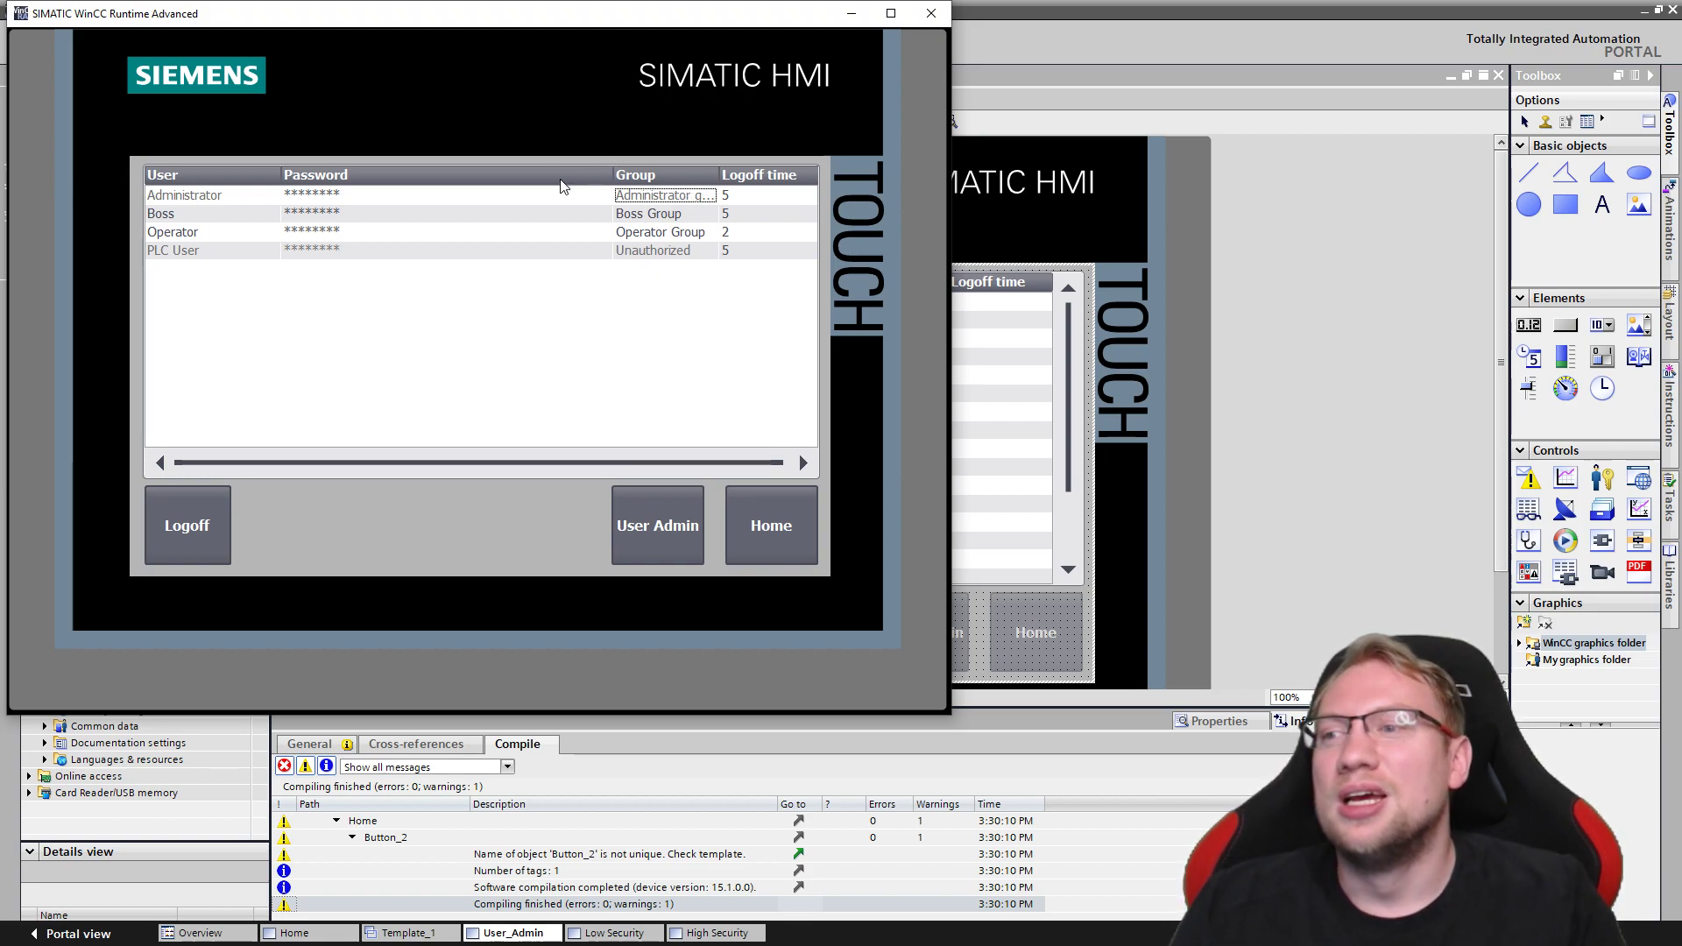
Step: Select the PLC User row's cells and move the runtime window right to reveal the project tree
click(164, 252)
click(386, 251)
click(199, 250)
drag(496, 21, 1036, 86)
Step: Open User administration from the project tree, then return to the runtime's PLC User row
double_click(136, 676)
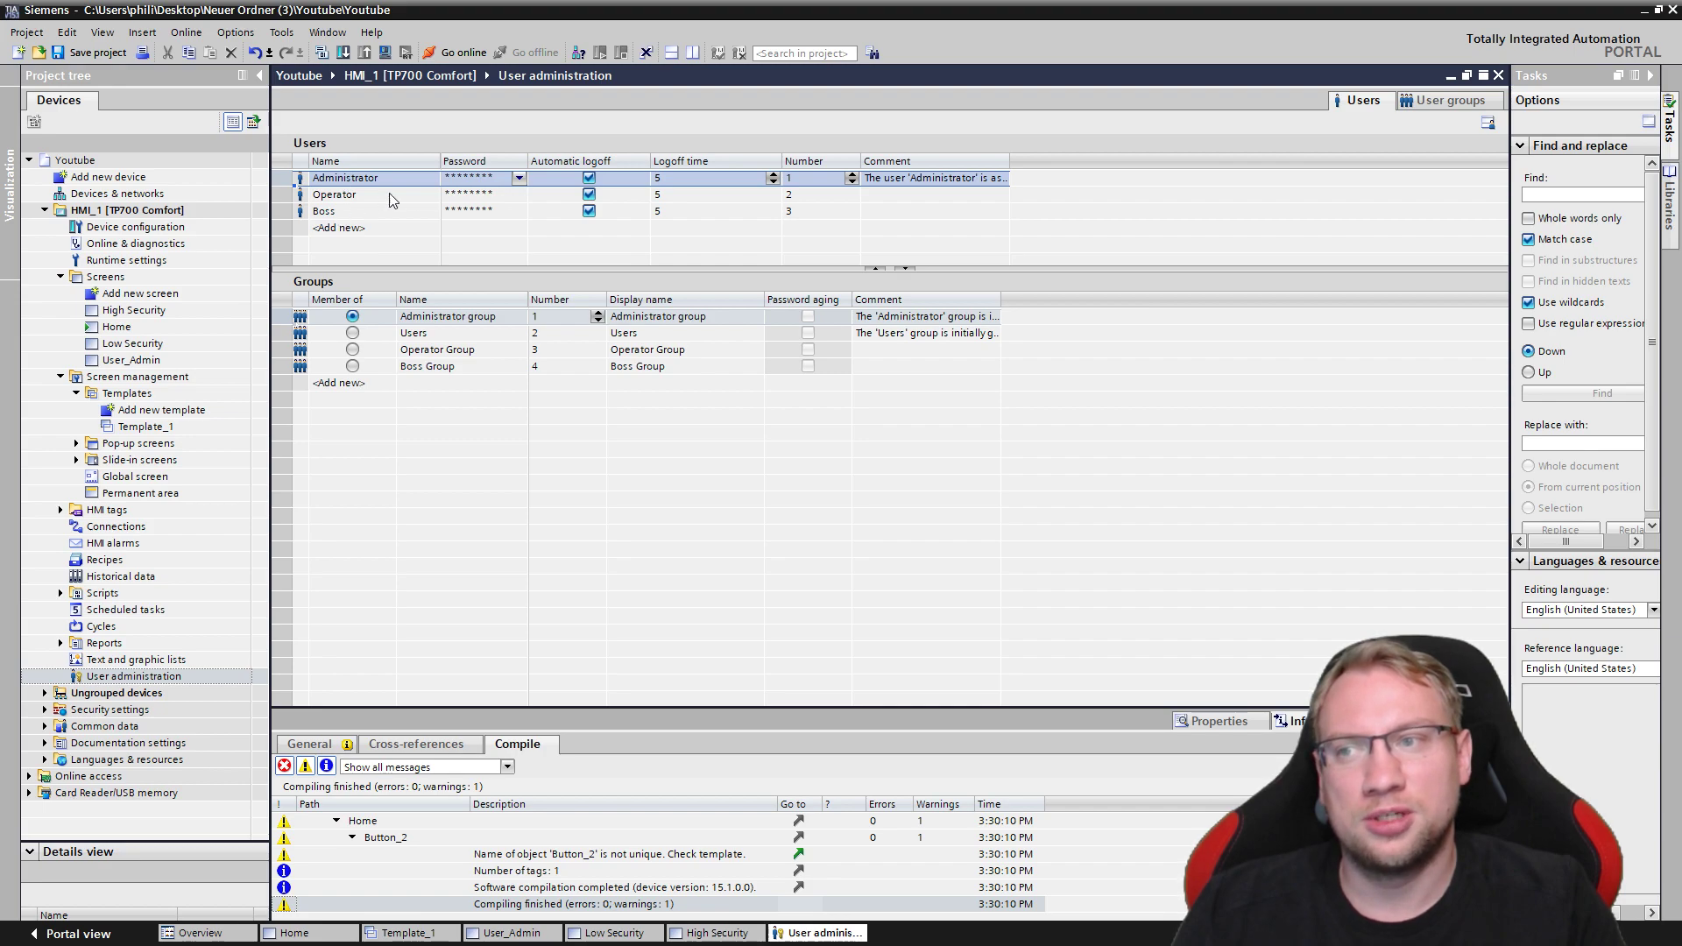
key(alt+Tab)
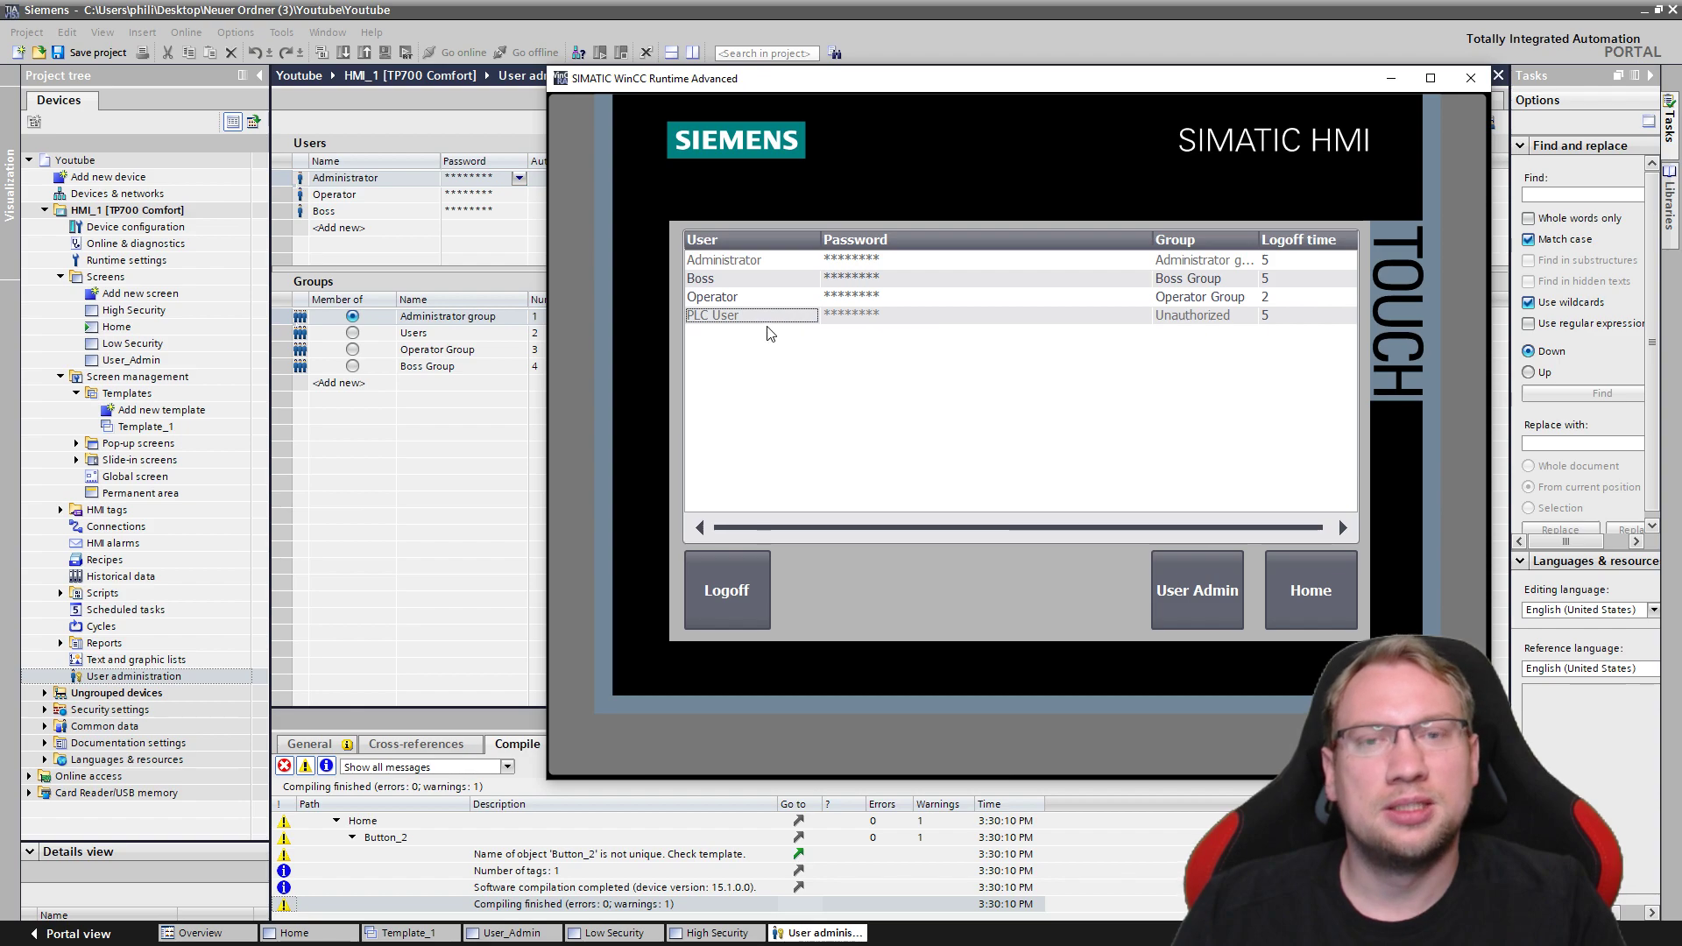
click(1227, 317)
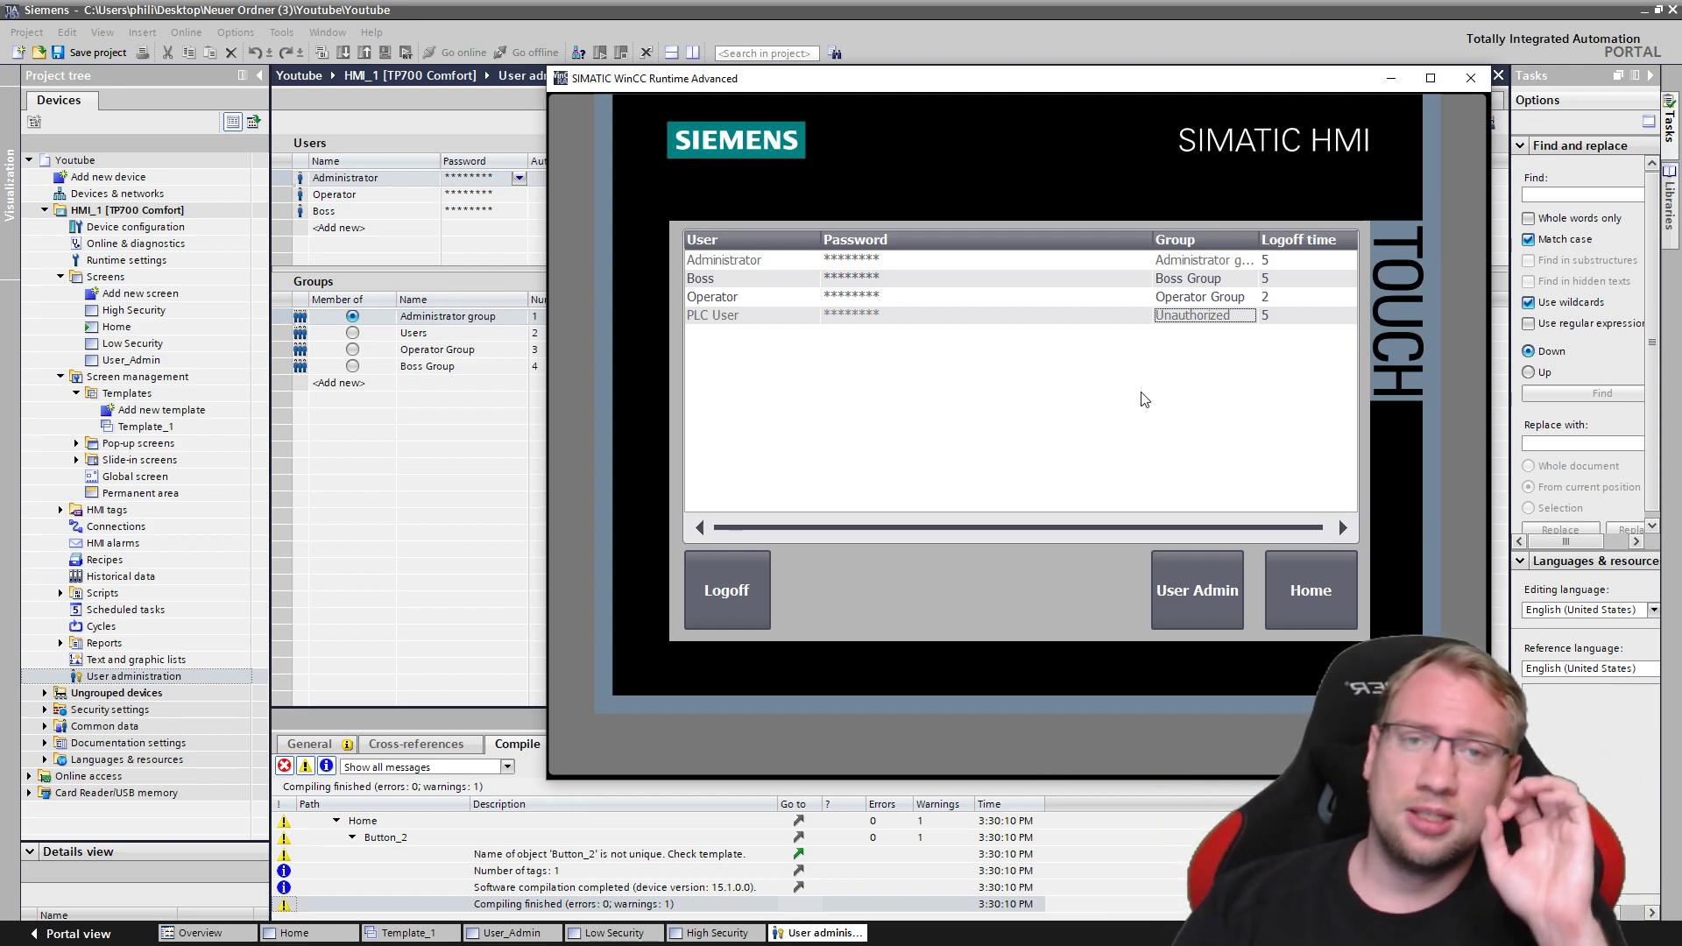
click(721, 319)
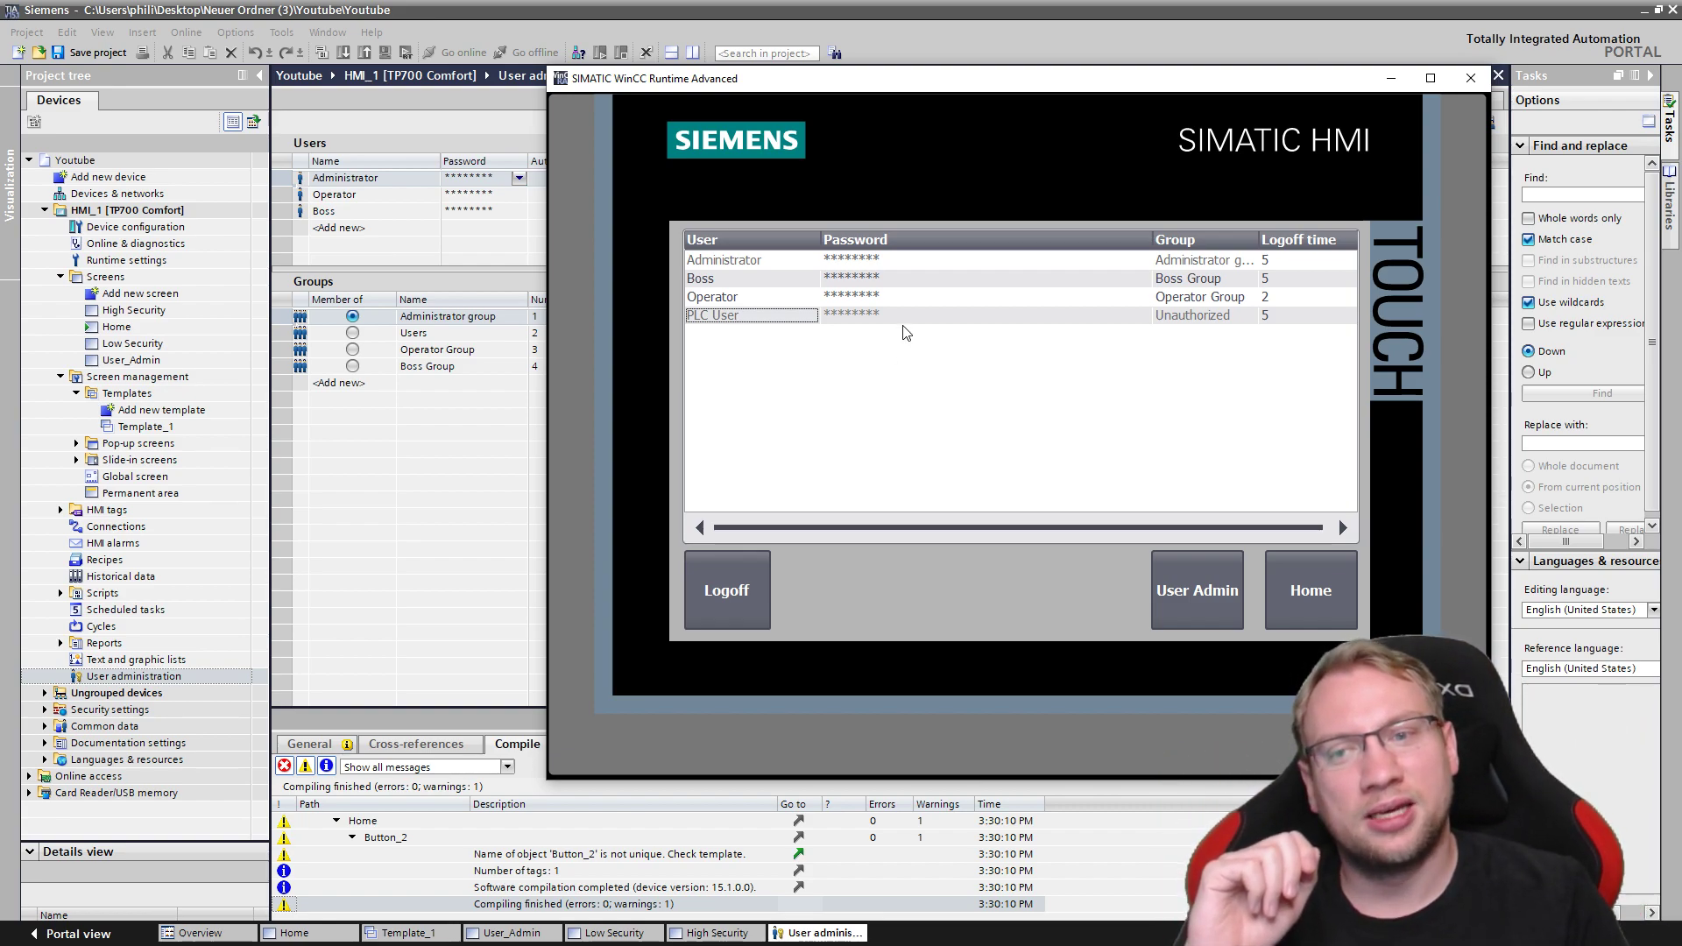
click(903, 297)
click(1058, 333)
click(1056, 317)
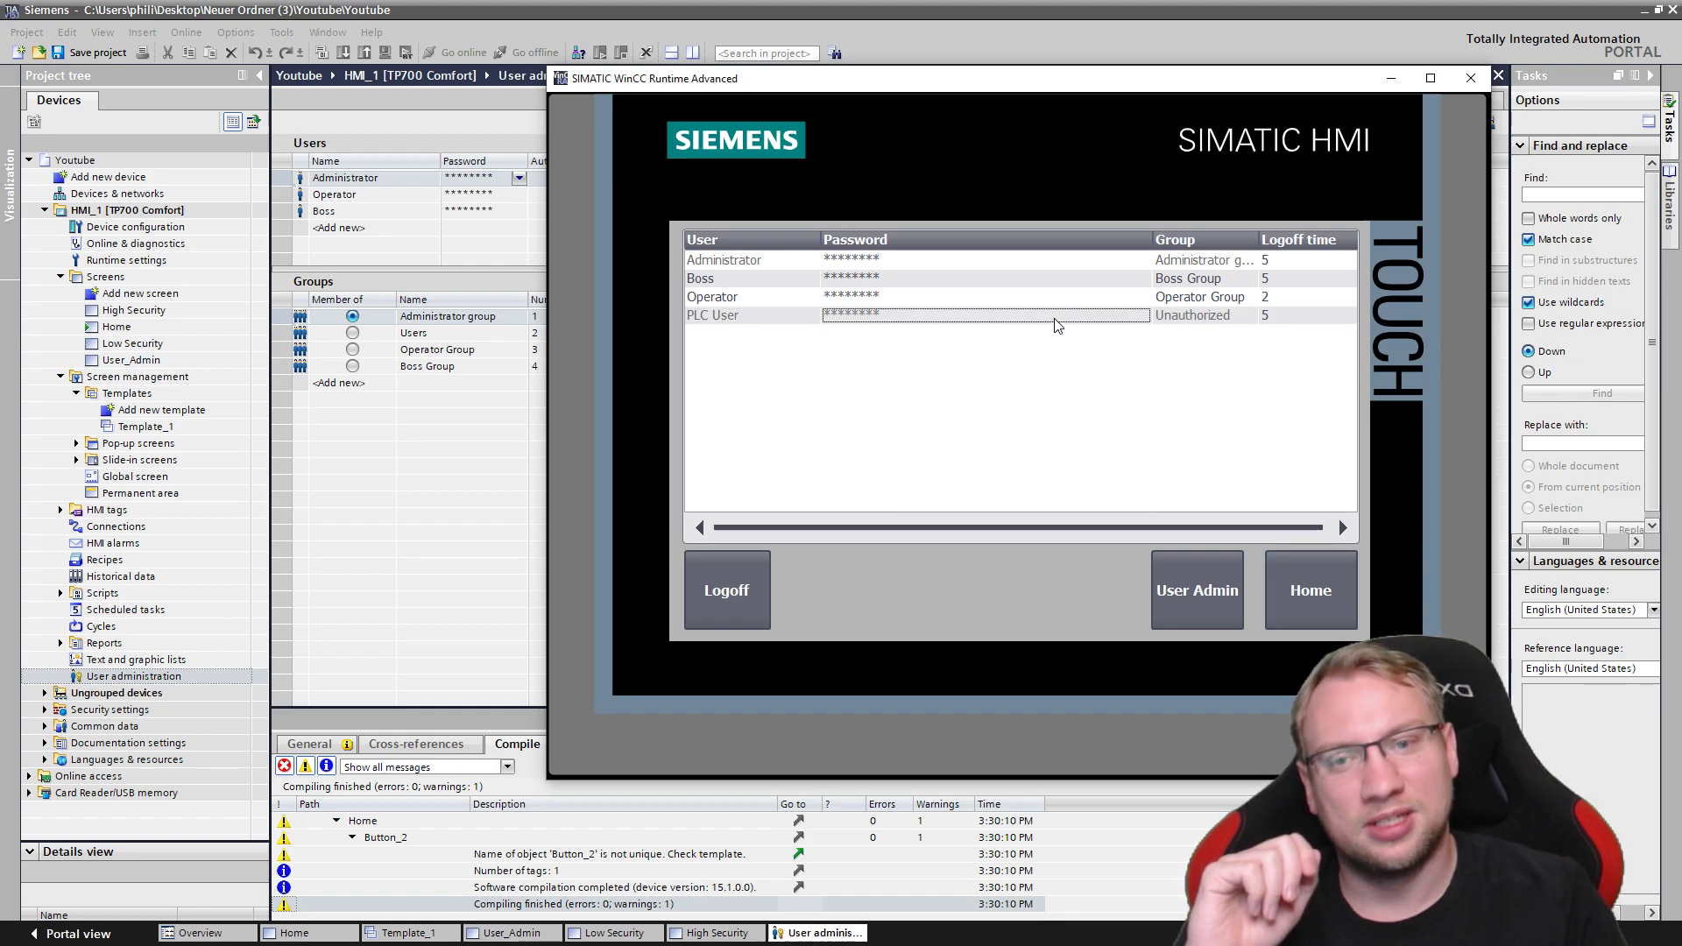
click(1244, 319)
click(1284, 317)
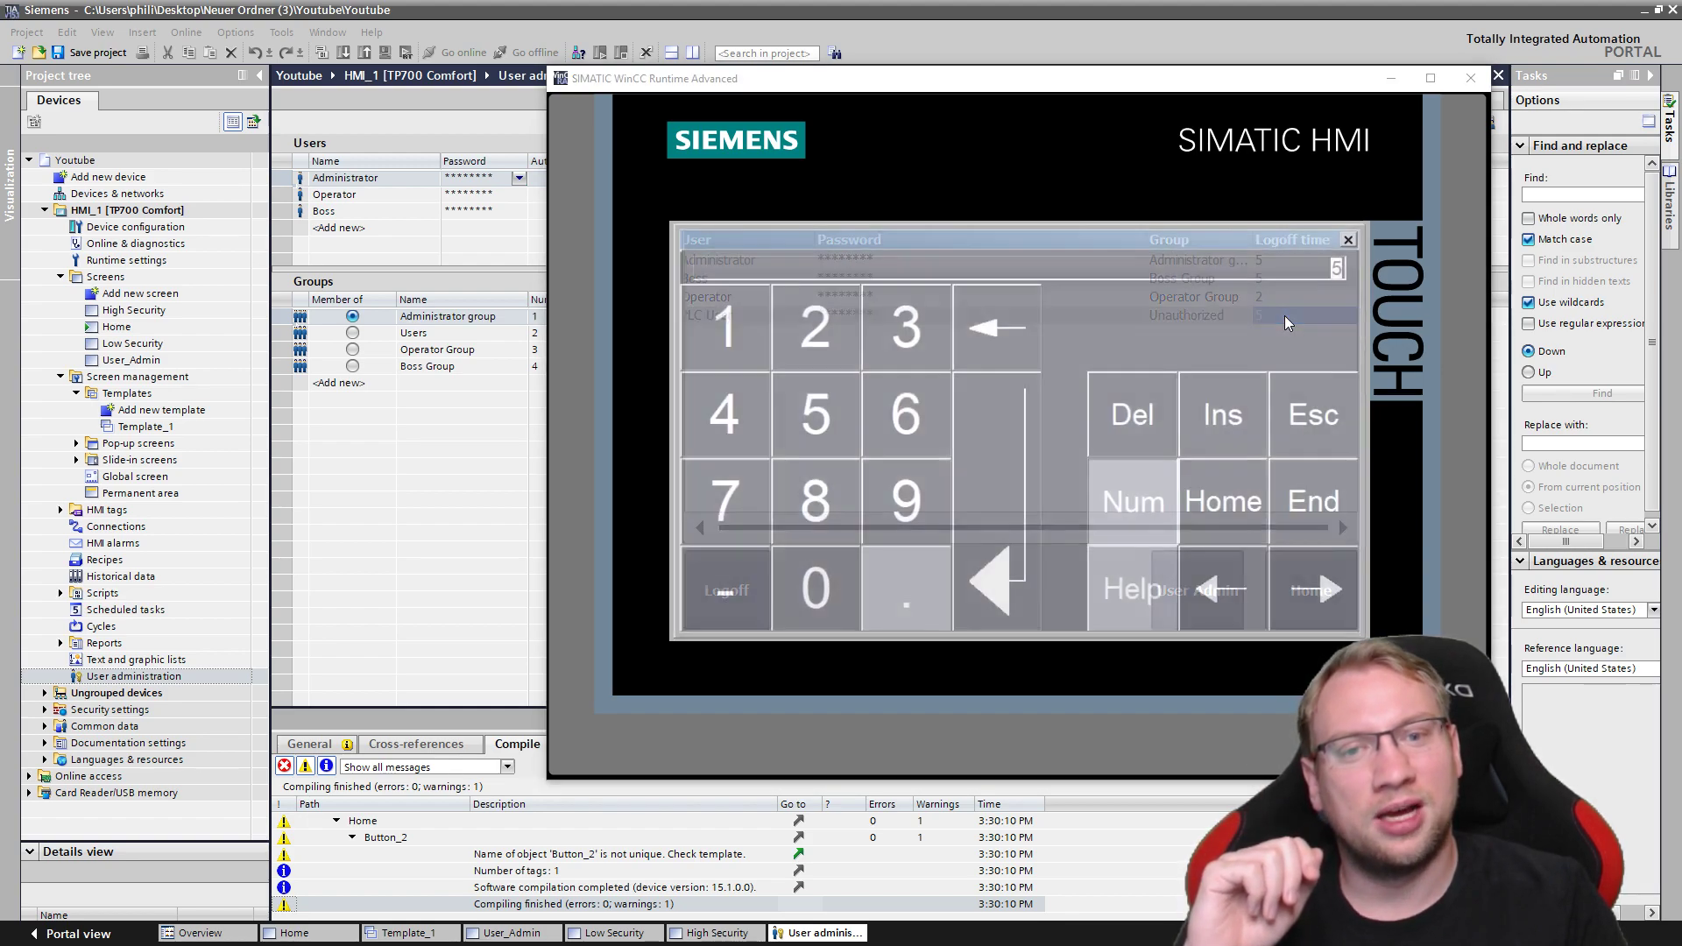
click(1352, 238)
click(738, 317)
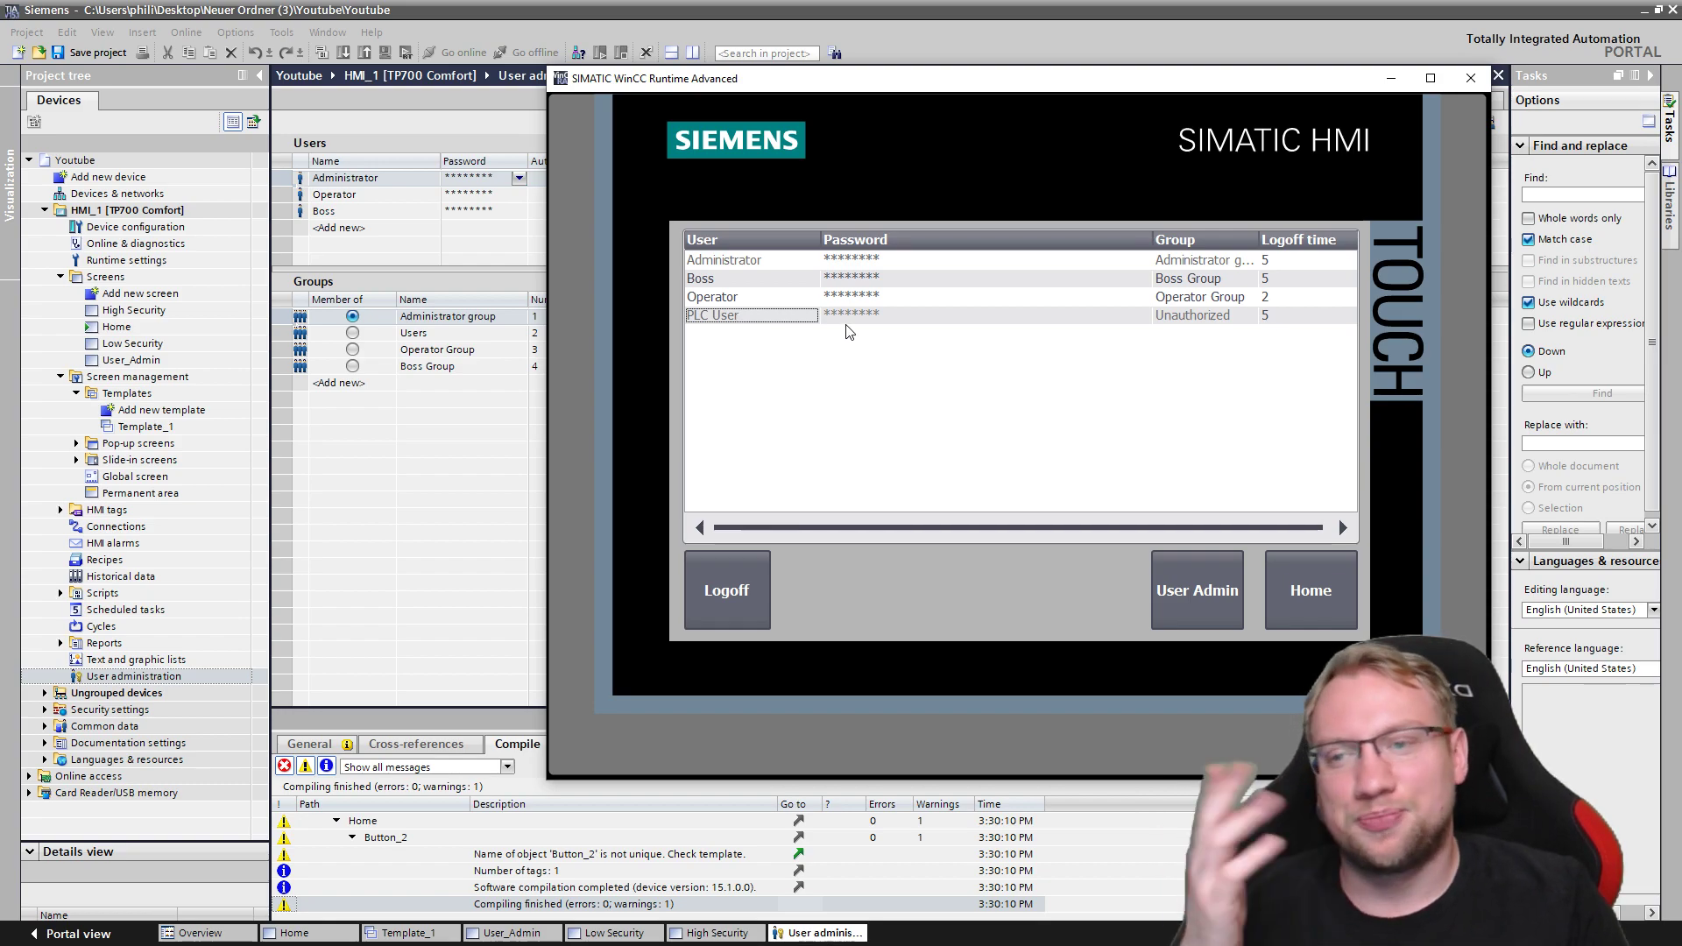
Step: Log off and back in as administrator, then bring TIA Portal's User administration editor forward
click(738, 603)
click(868, 498)
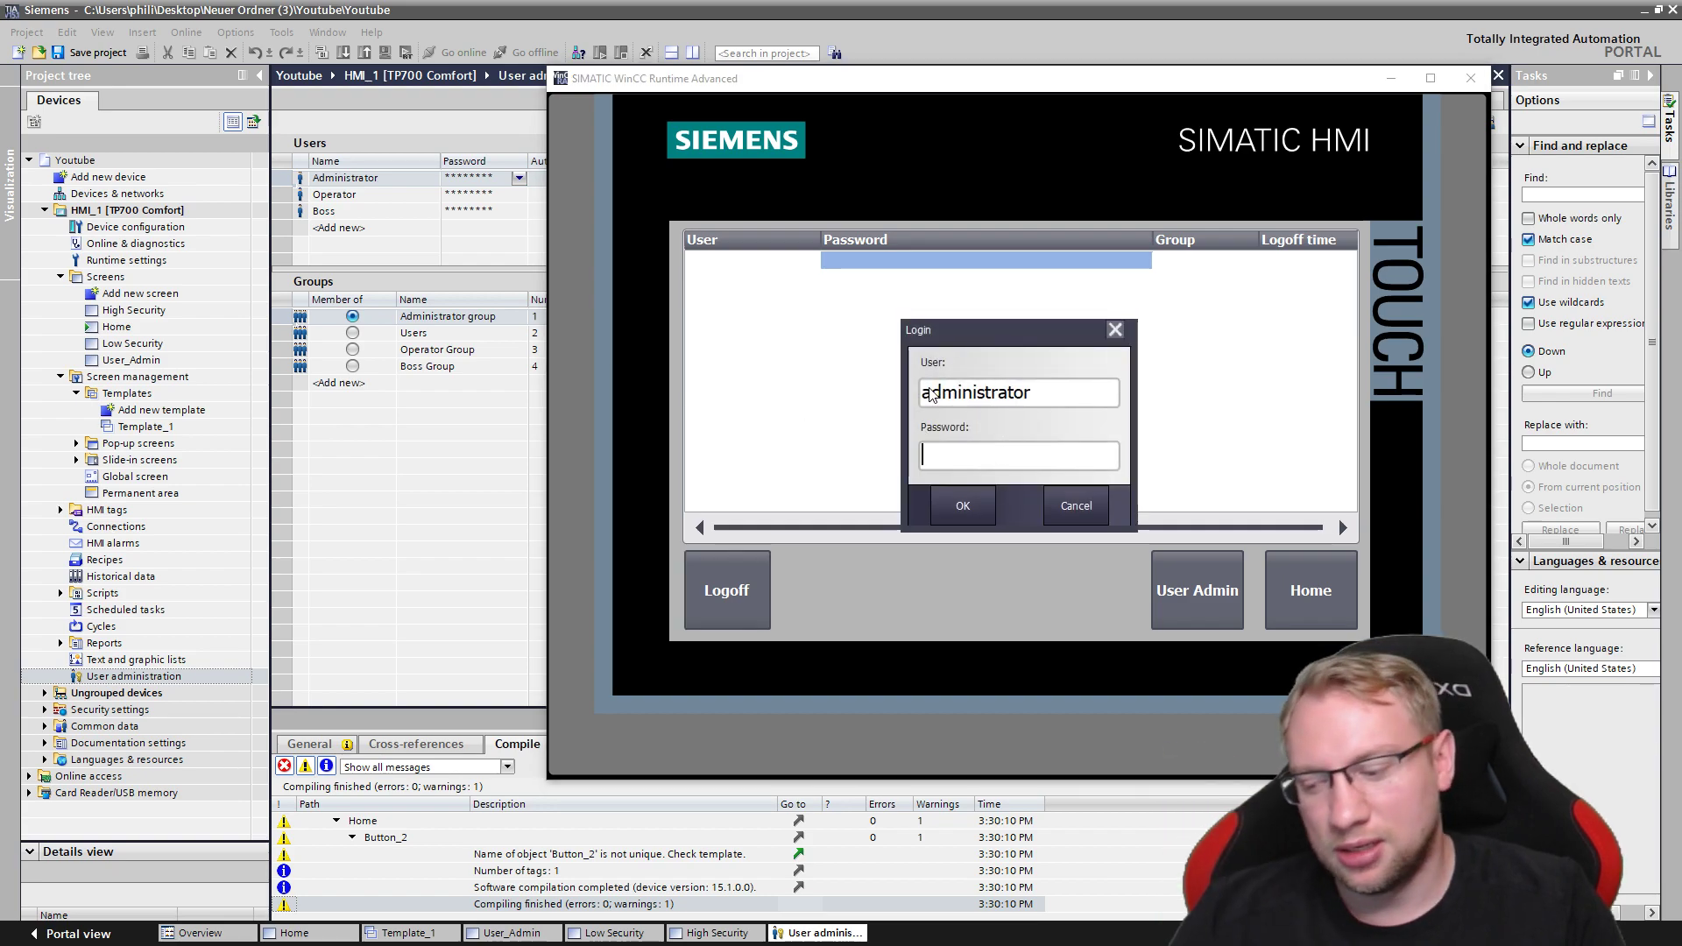
key(Return)
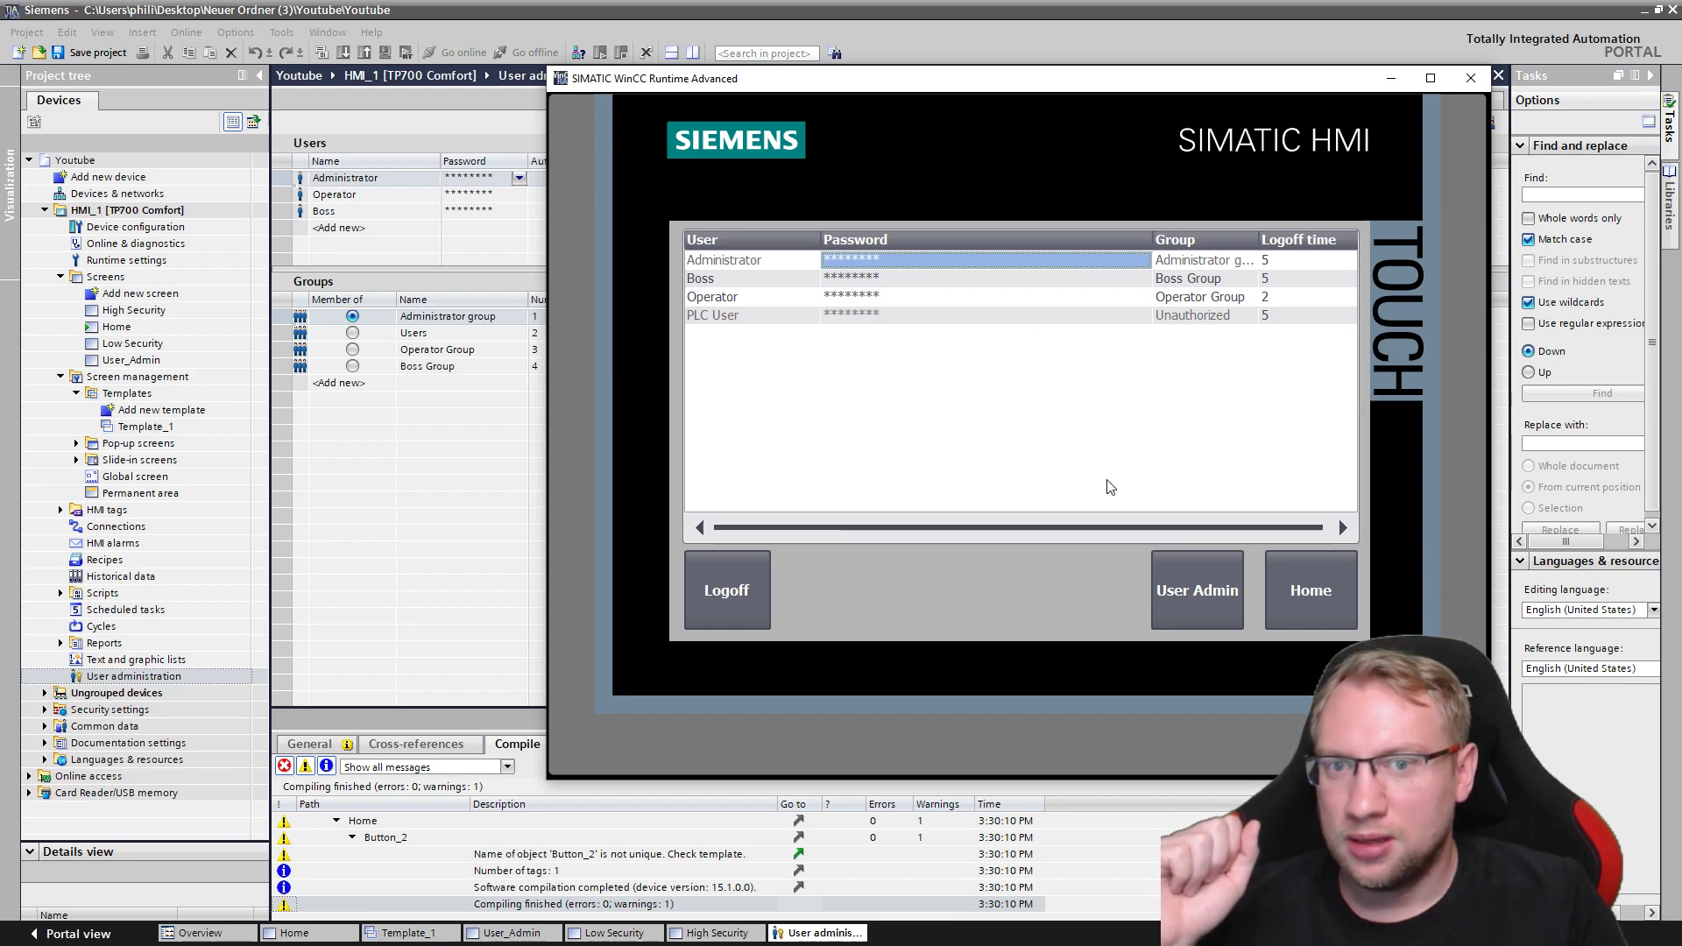
click(1237, 263)
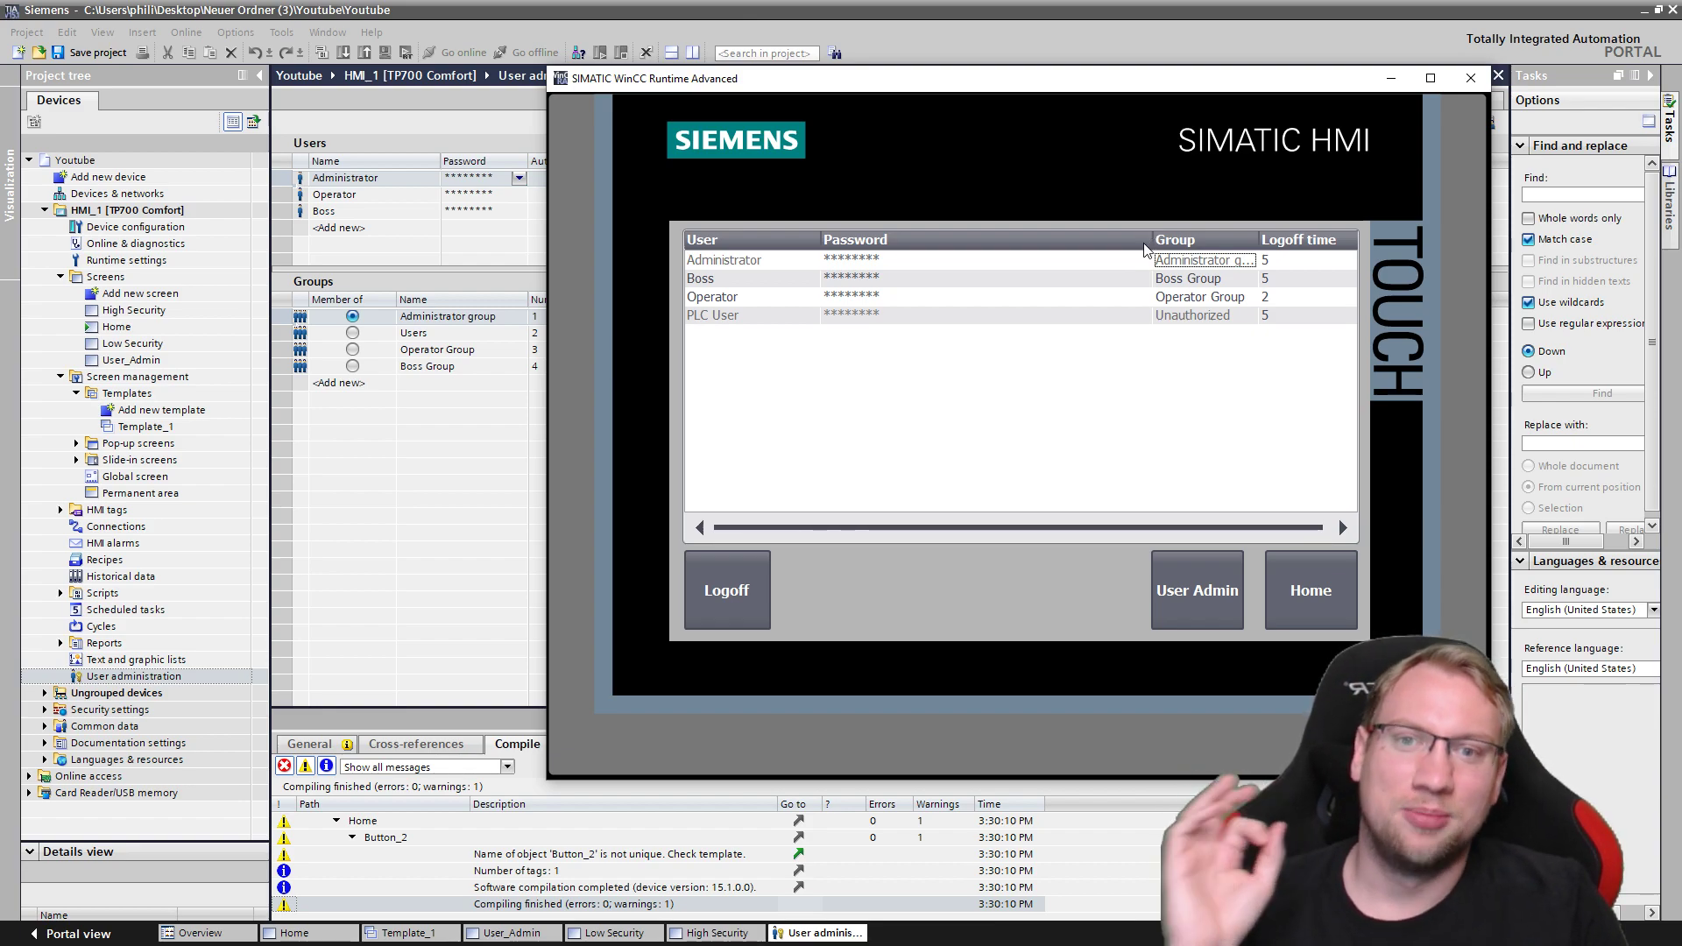
click(470, 429)
click(460, 352)
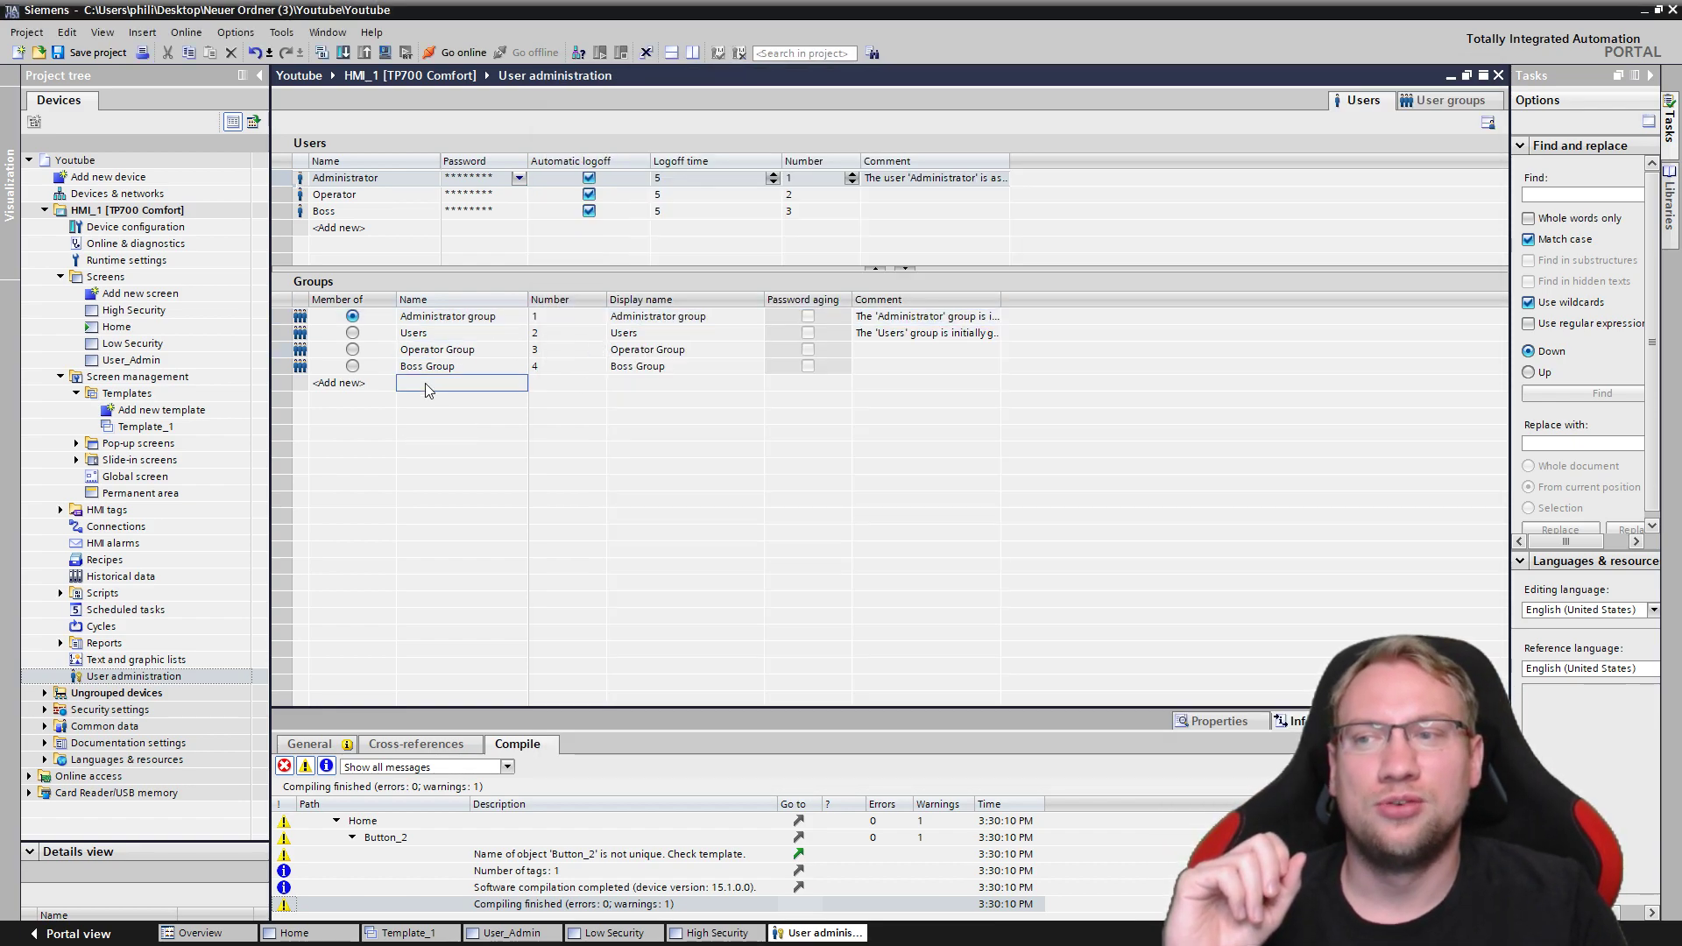
click(449, 333)
click(448, 317)
click(449, 334)
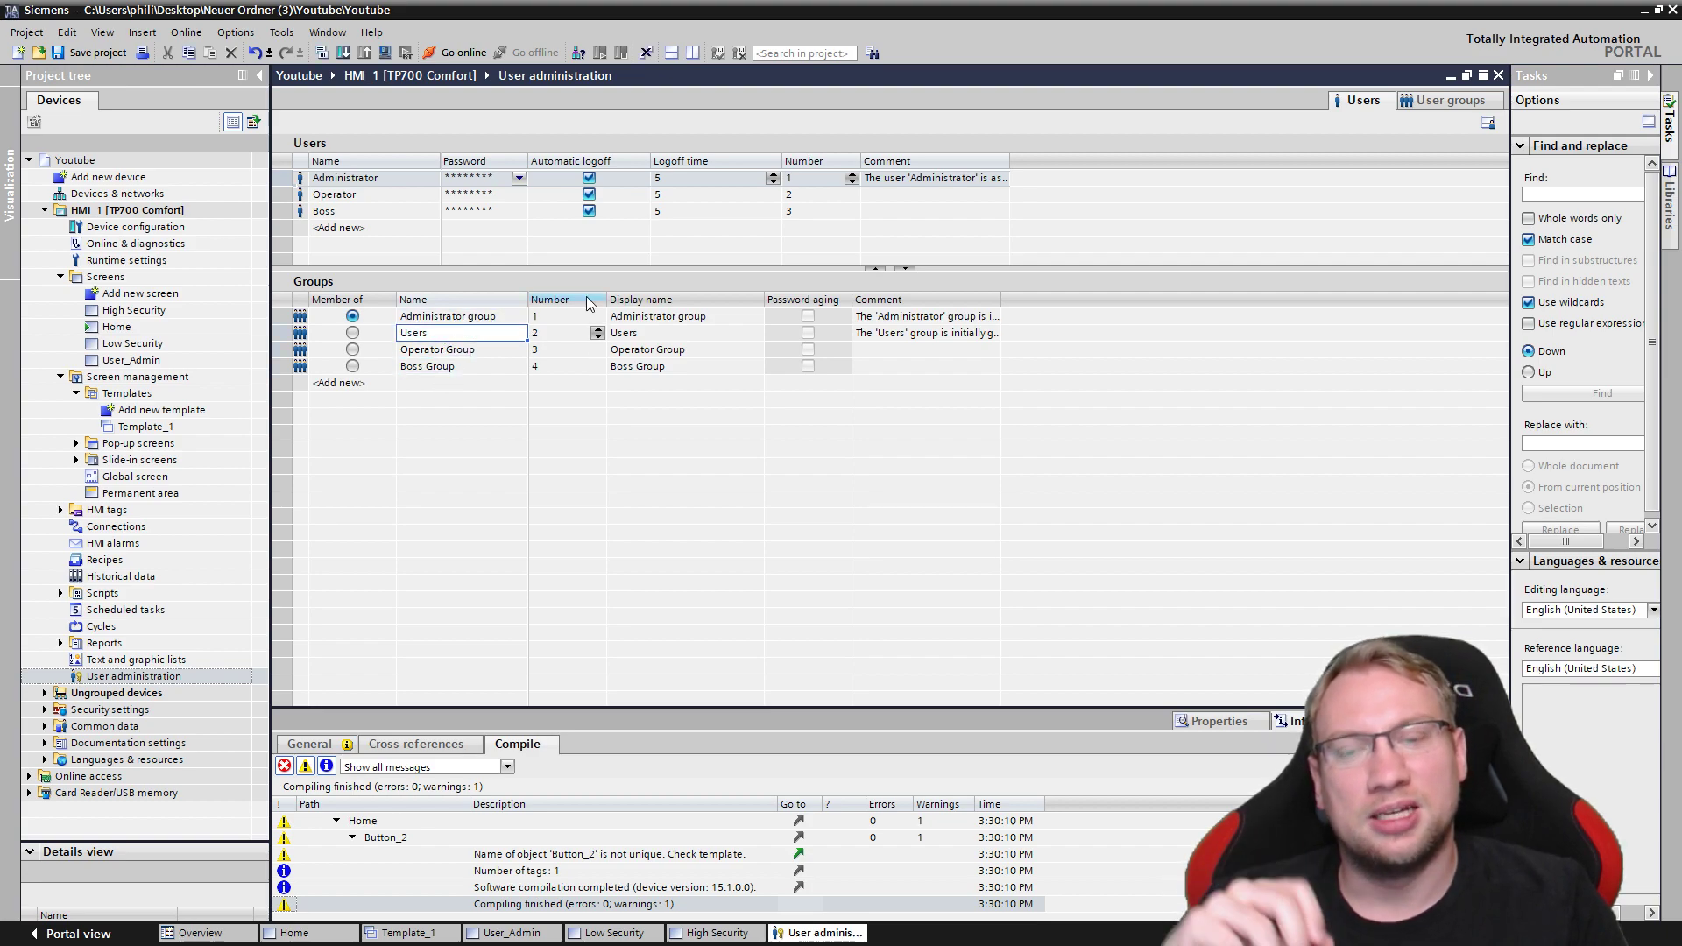
click(1406, 106)
click(368, 194)
click(368, 211)
click(368, 228)
click(1360, 99)
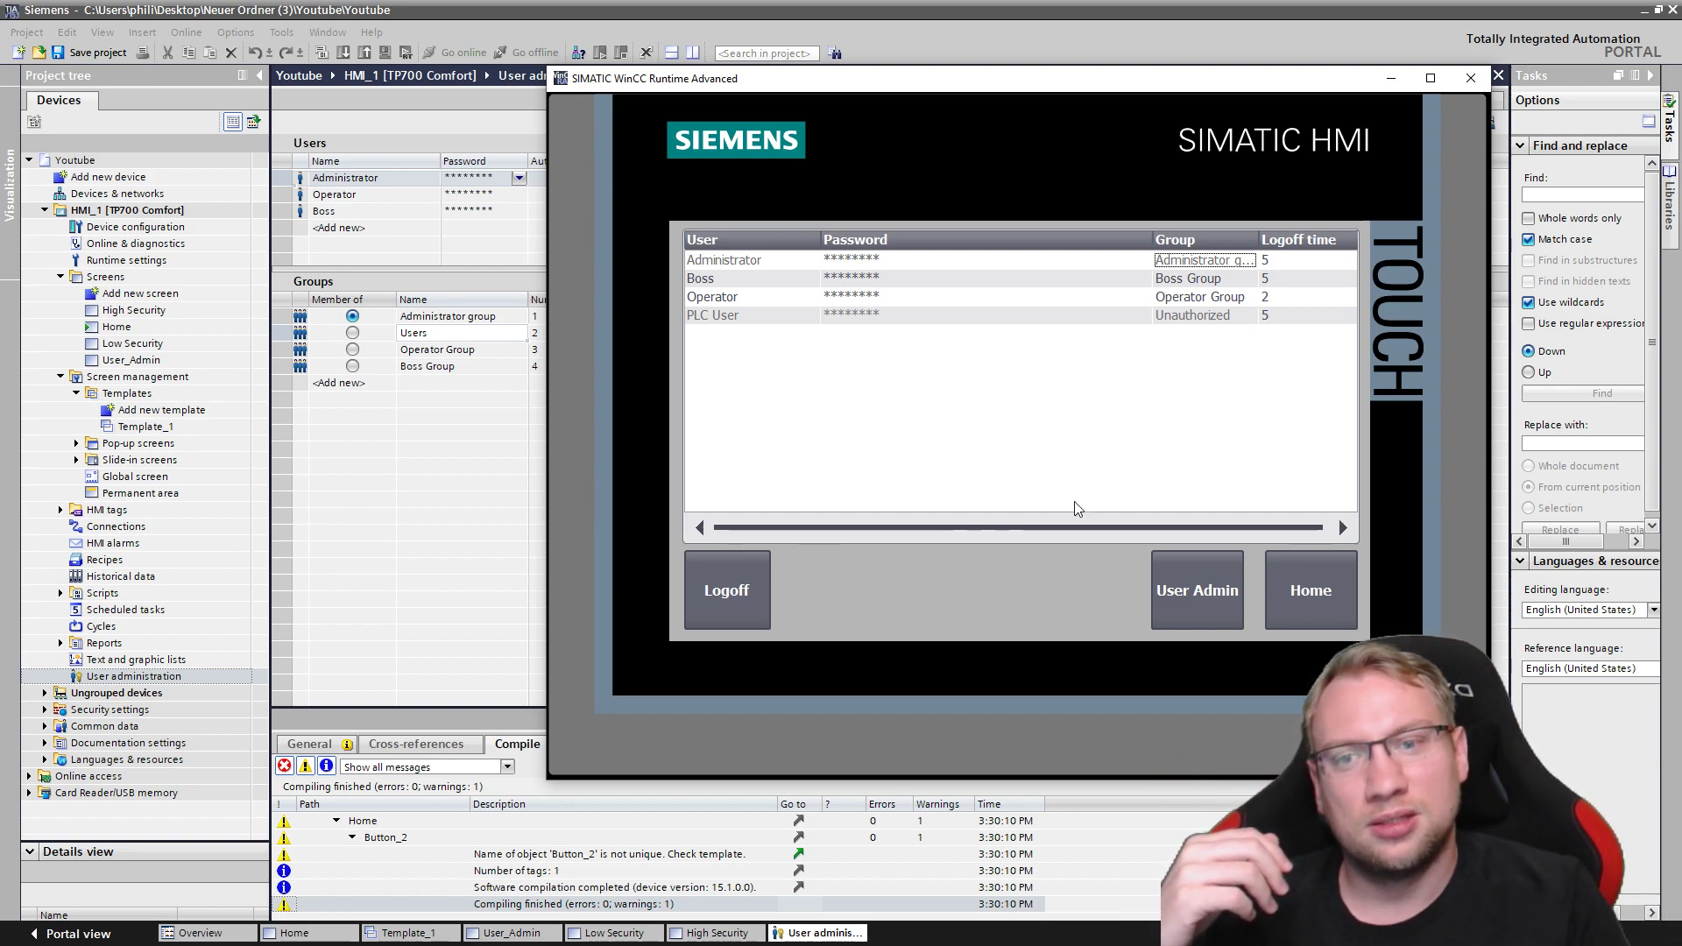
Step: Add a user named 'new' in the empty row below PLC User
click(755, 333)
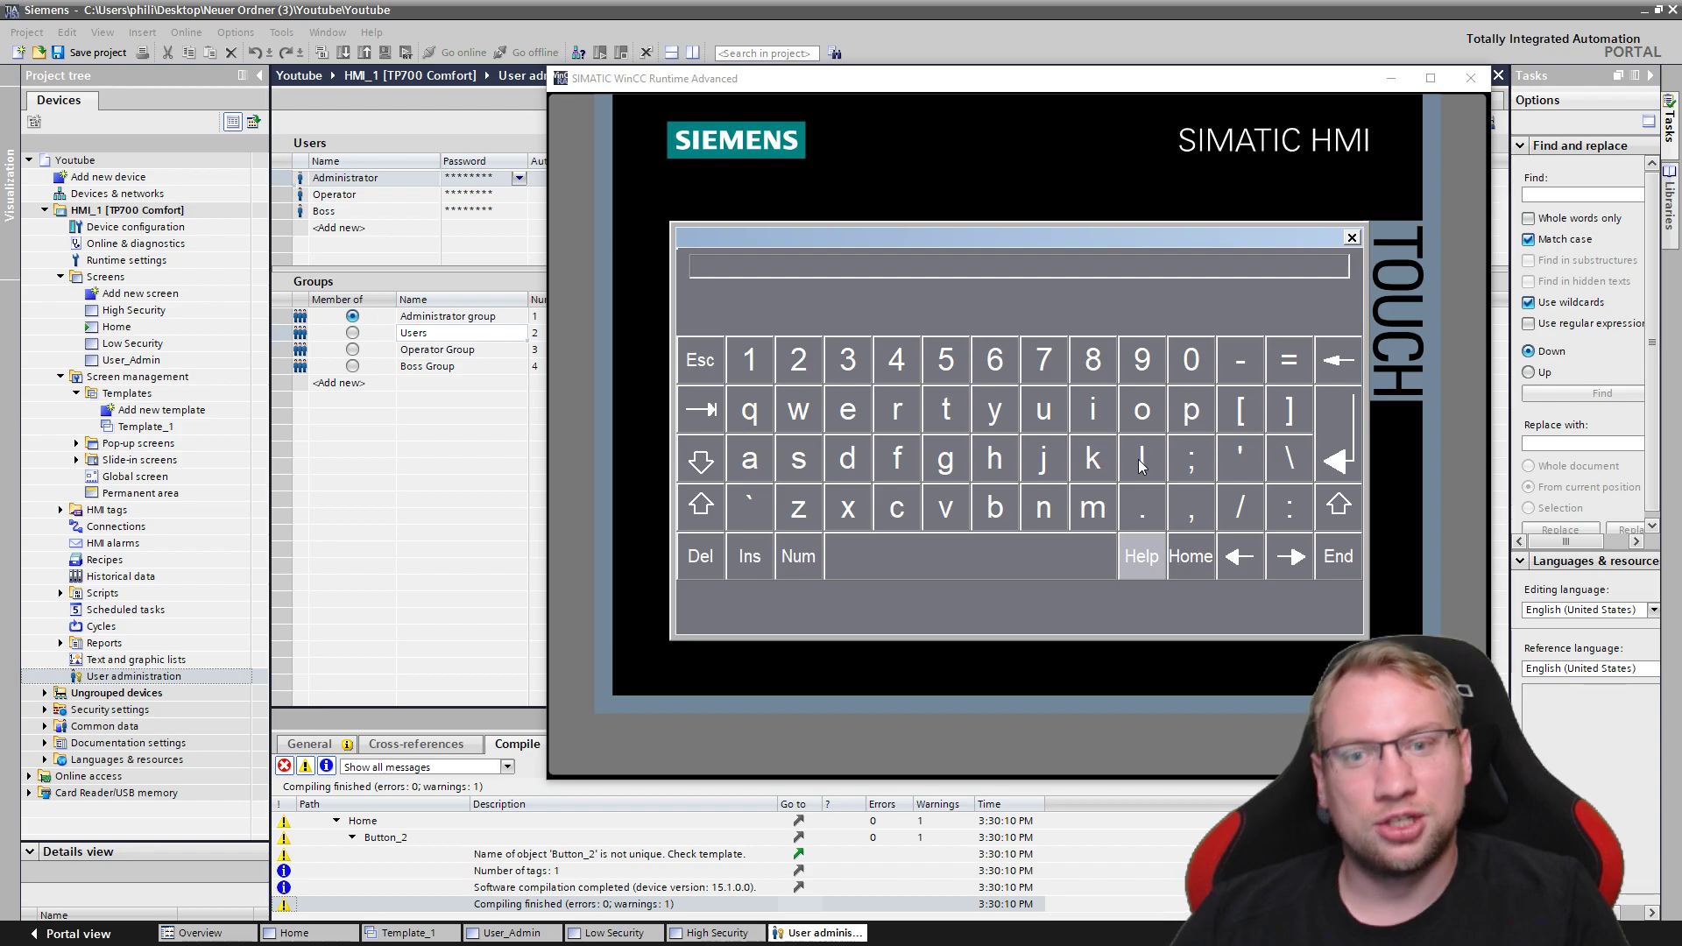
click(1352, 239)
click(727, 332)
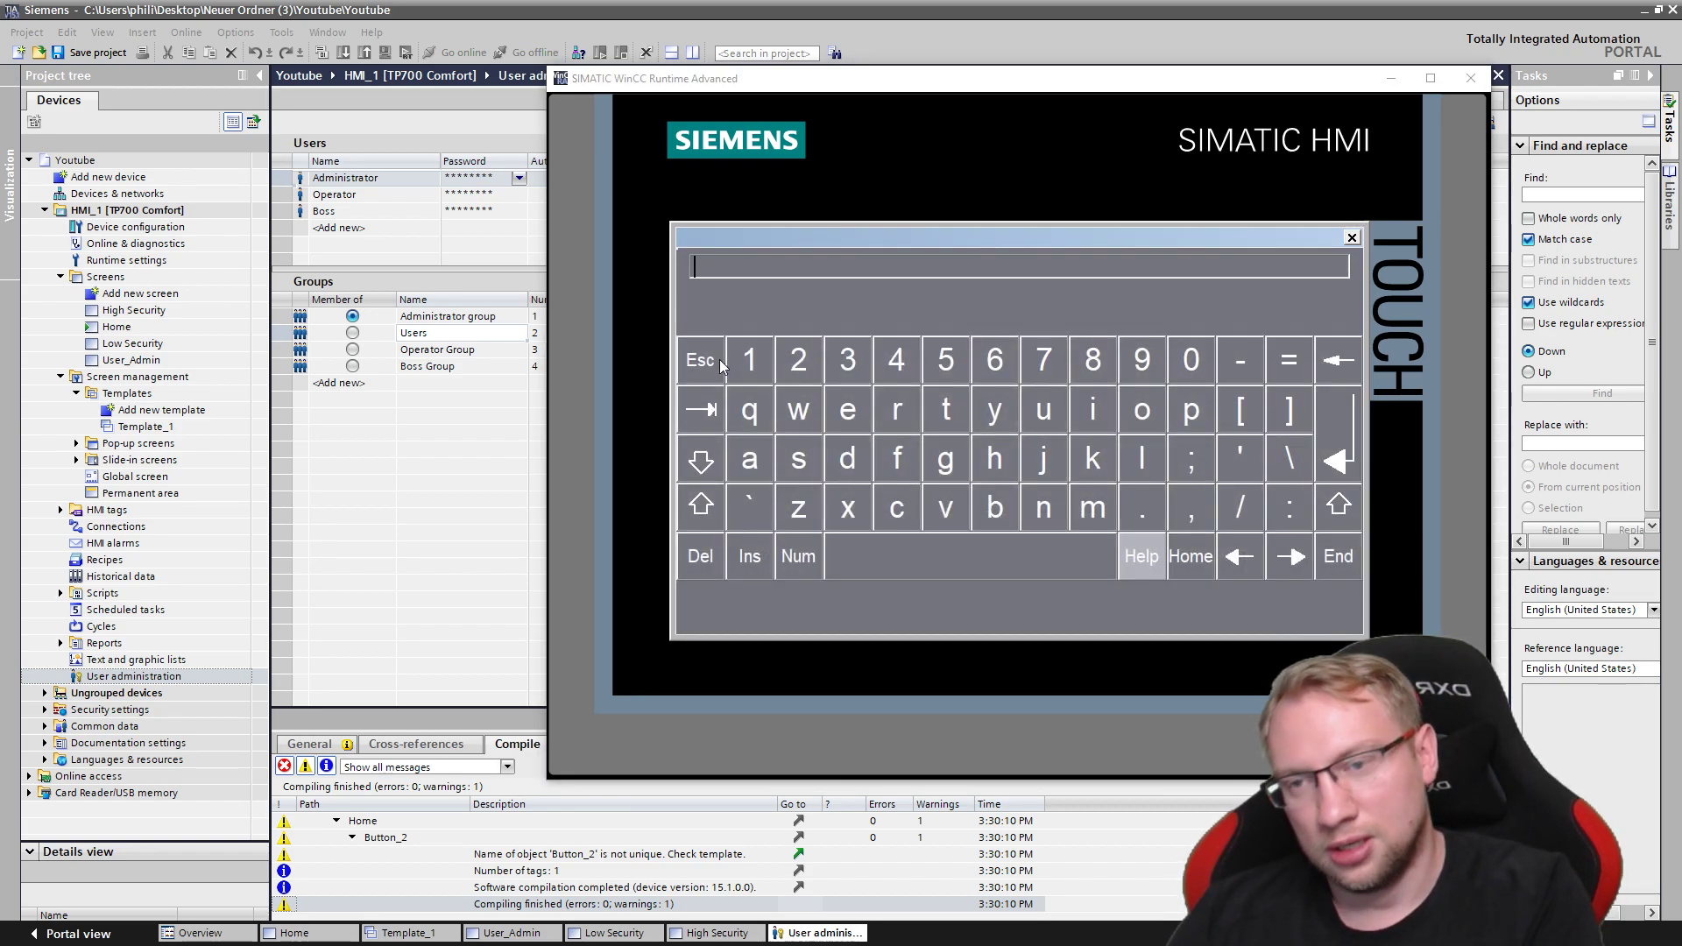
click(1043, 507)
click(846, 418)
click(798, 414)
click(1339, 463)
Step: Set and confirm a password for user new
click(890, 335)
text(*****)
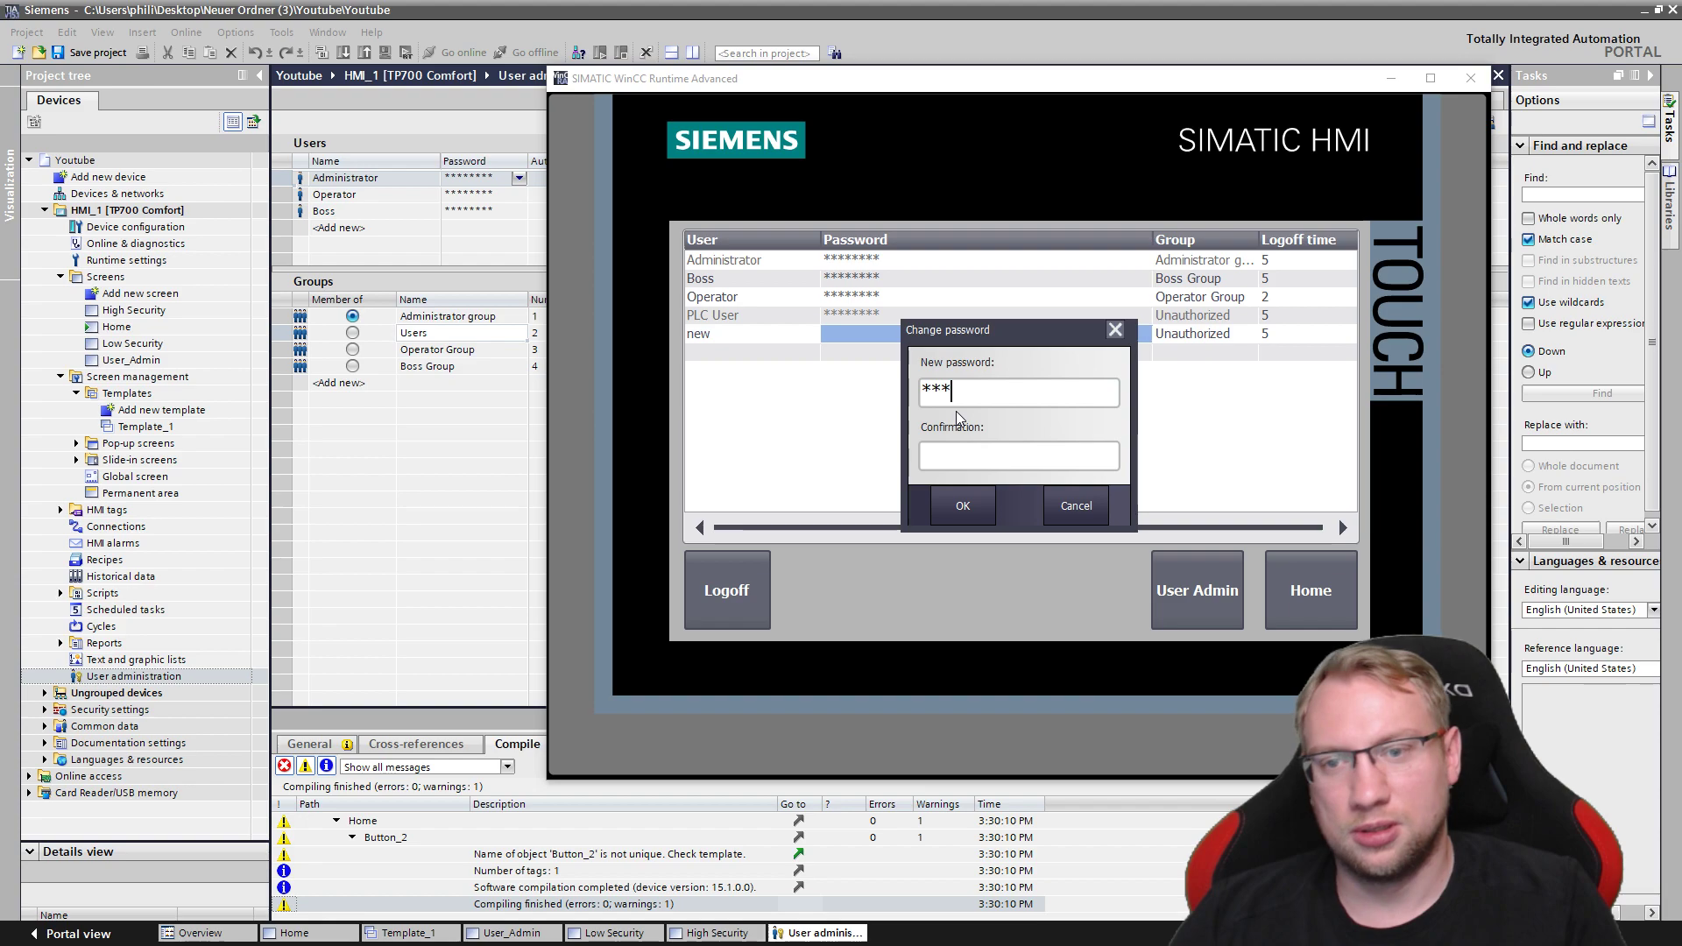
click(958, 452)
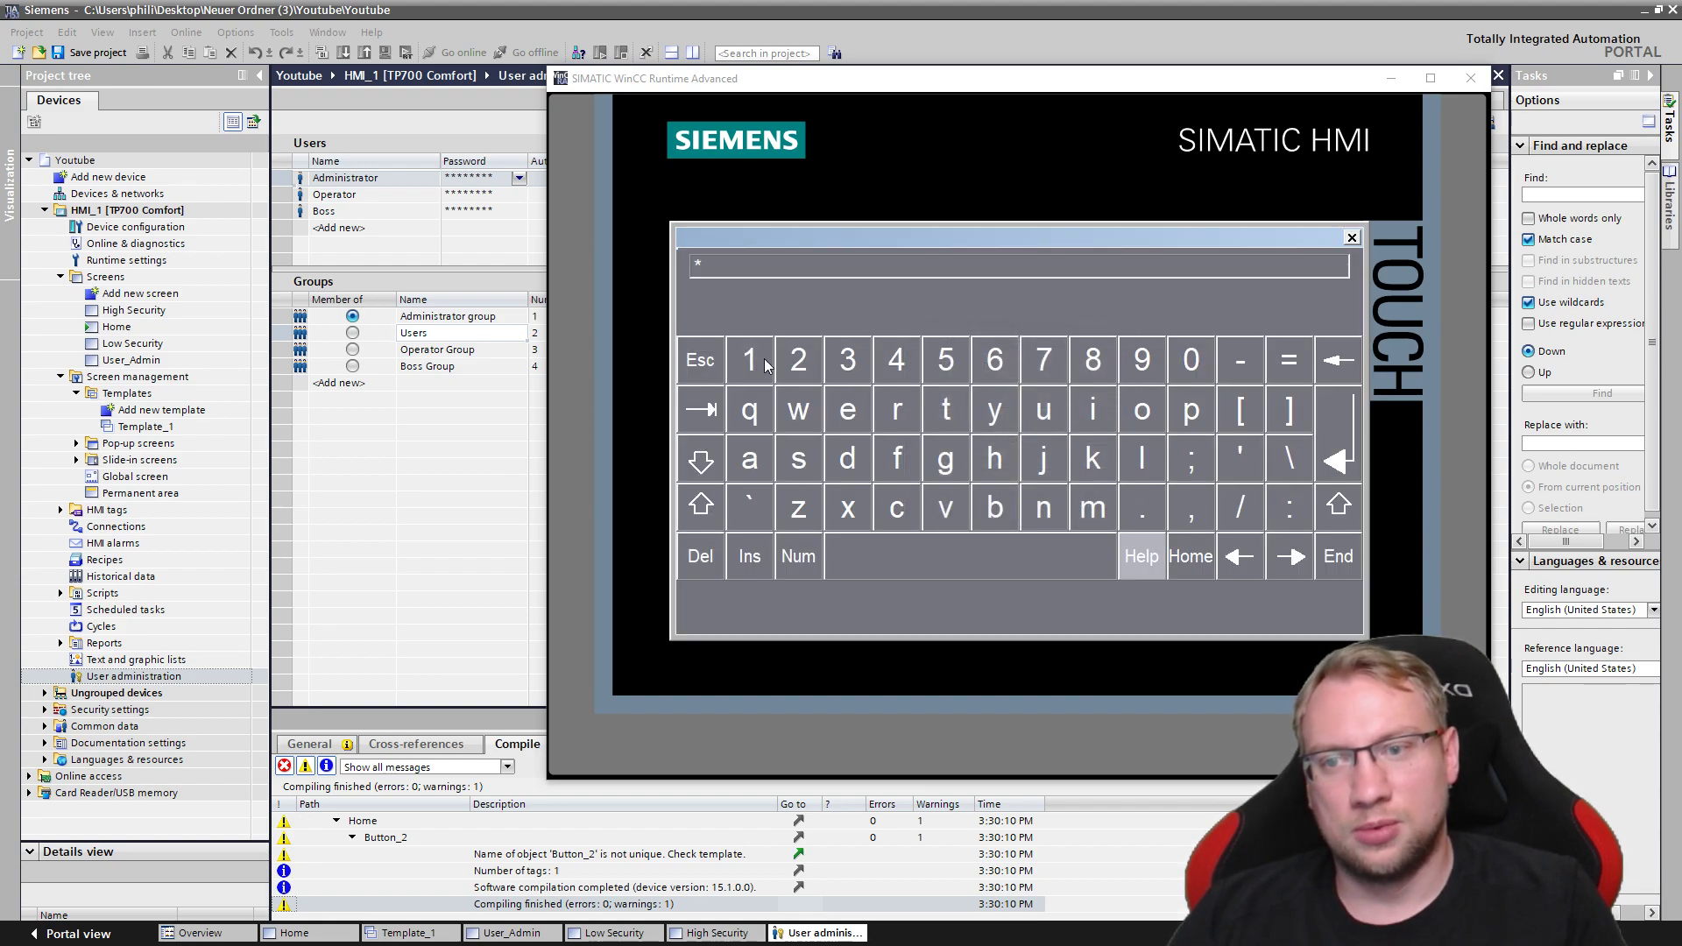
click(896, 359)
click(945, 359)
click(1339, 439)
click(964, 499)
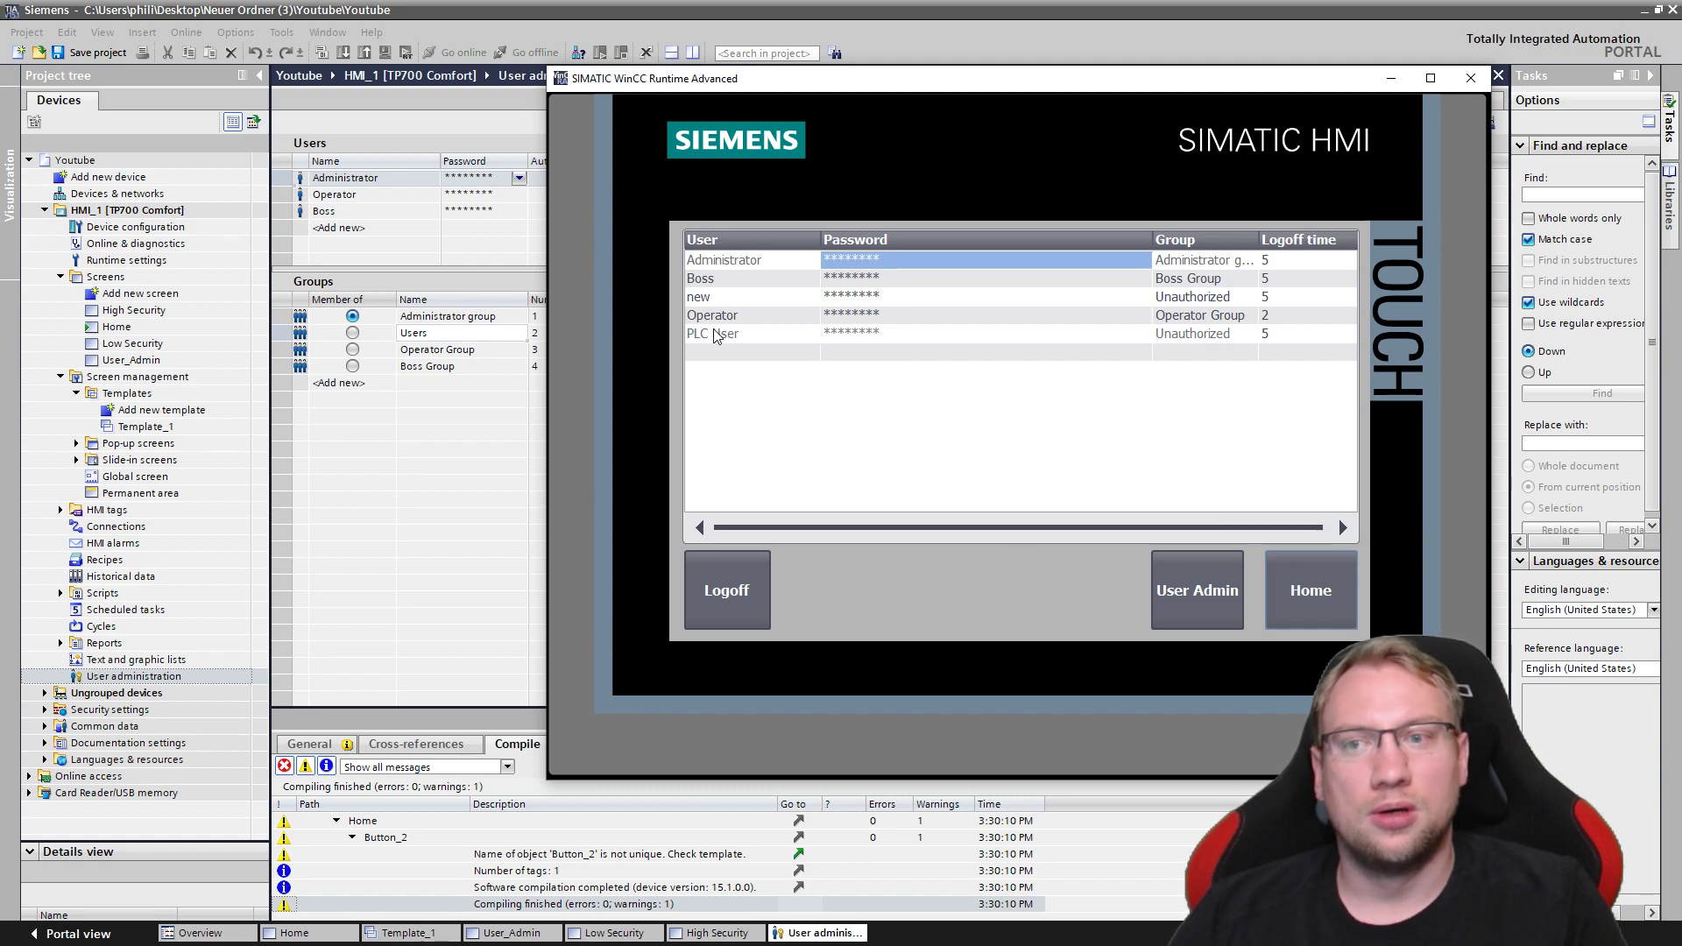
Step: Assign user new to Boss Group
click(1191, 297)
click(1192, 297)
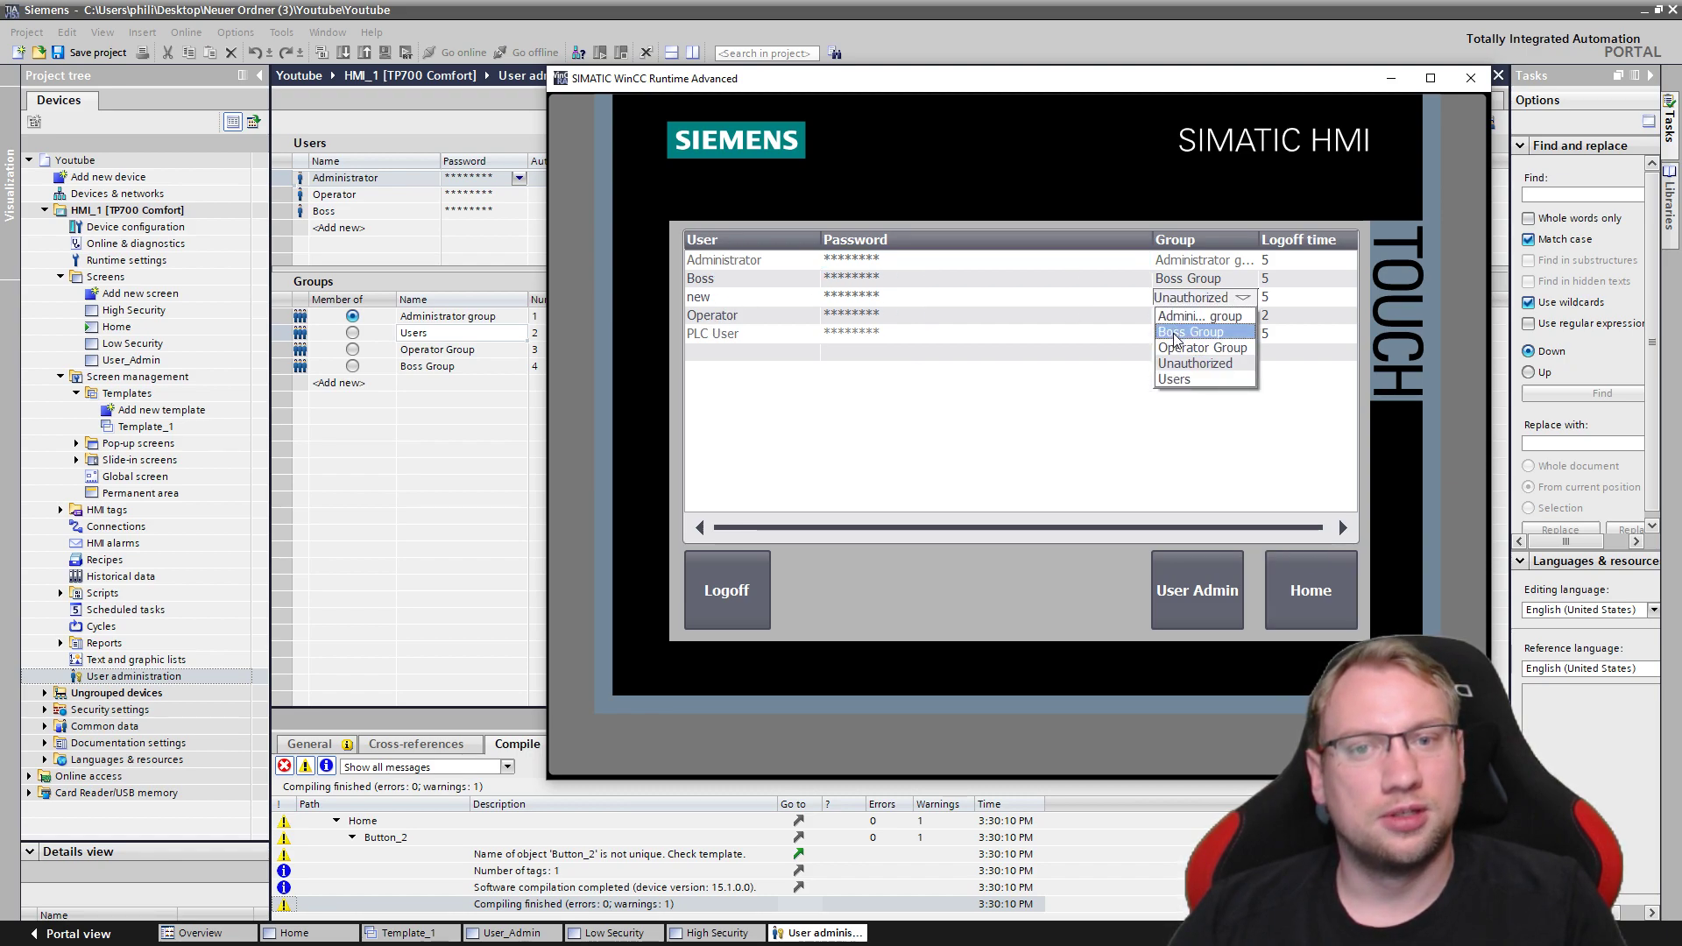
click(1174, 342)
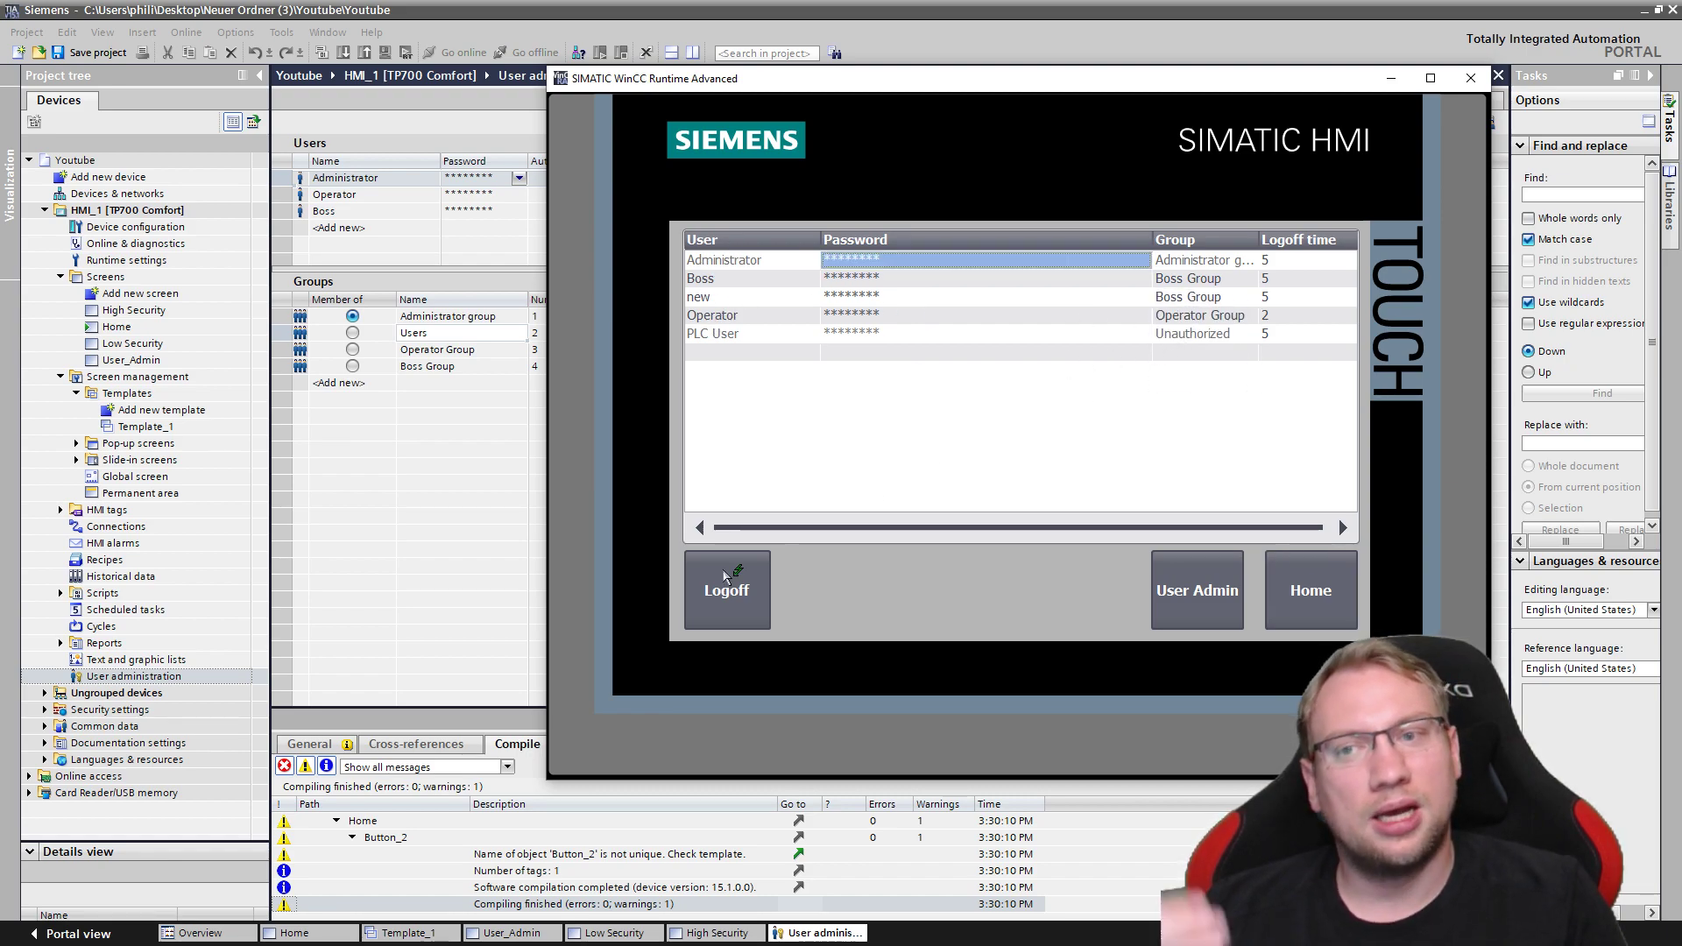
Step: Log off the administrator and log in as user new with its password
click(726, 599)
click(863, 294)
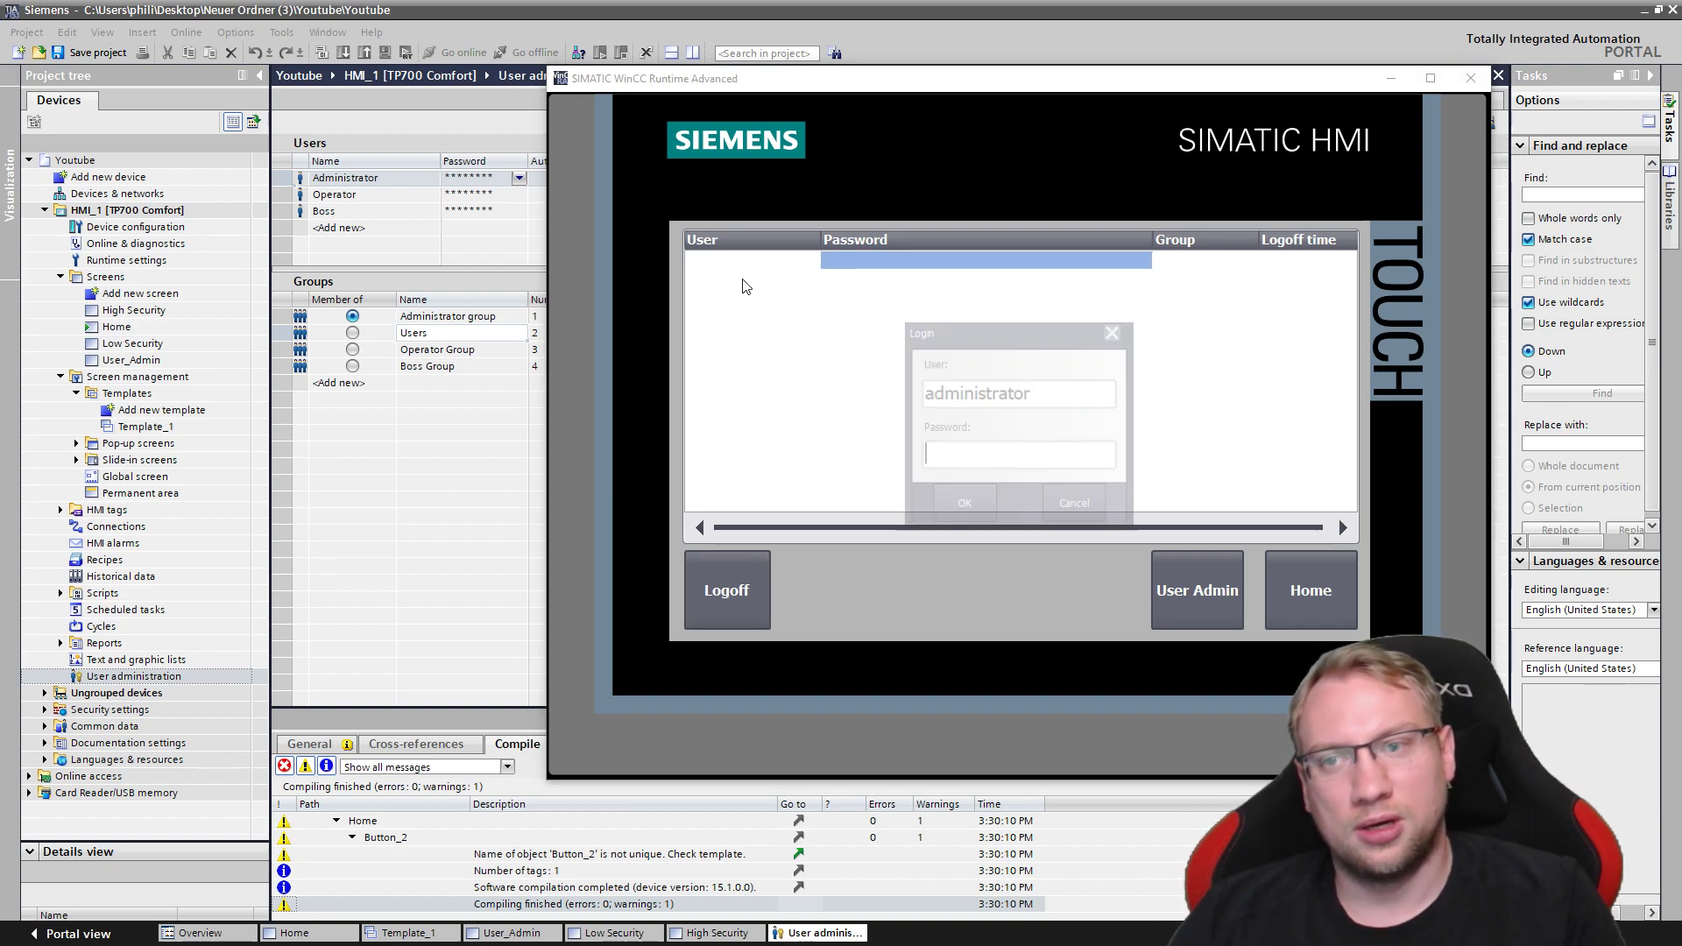
click(1048, 392)
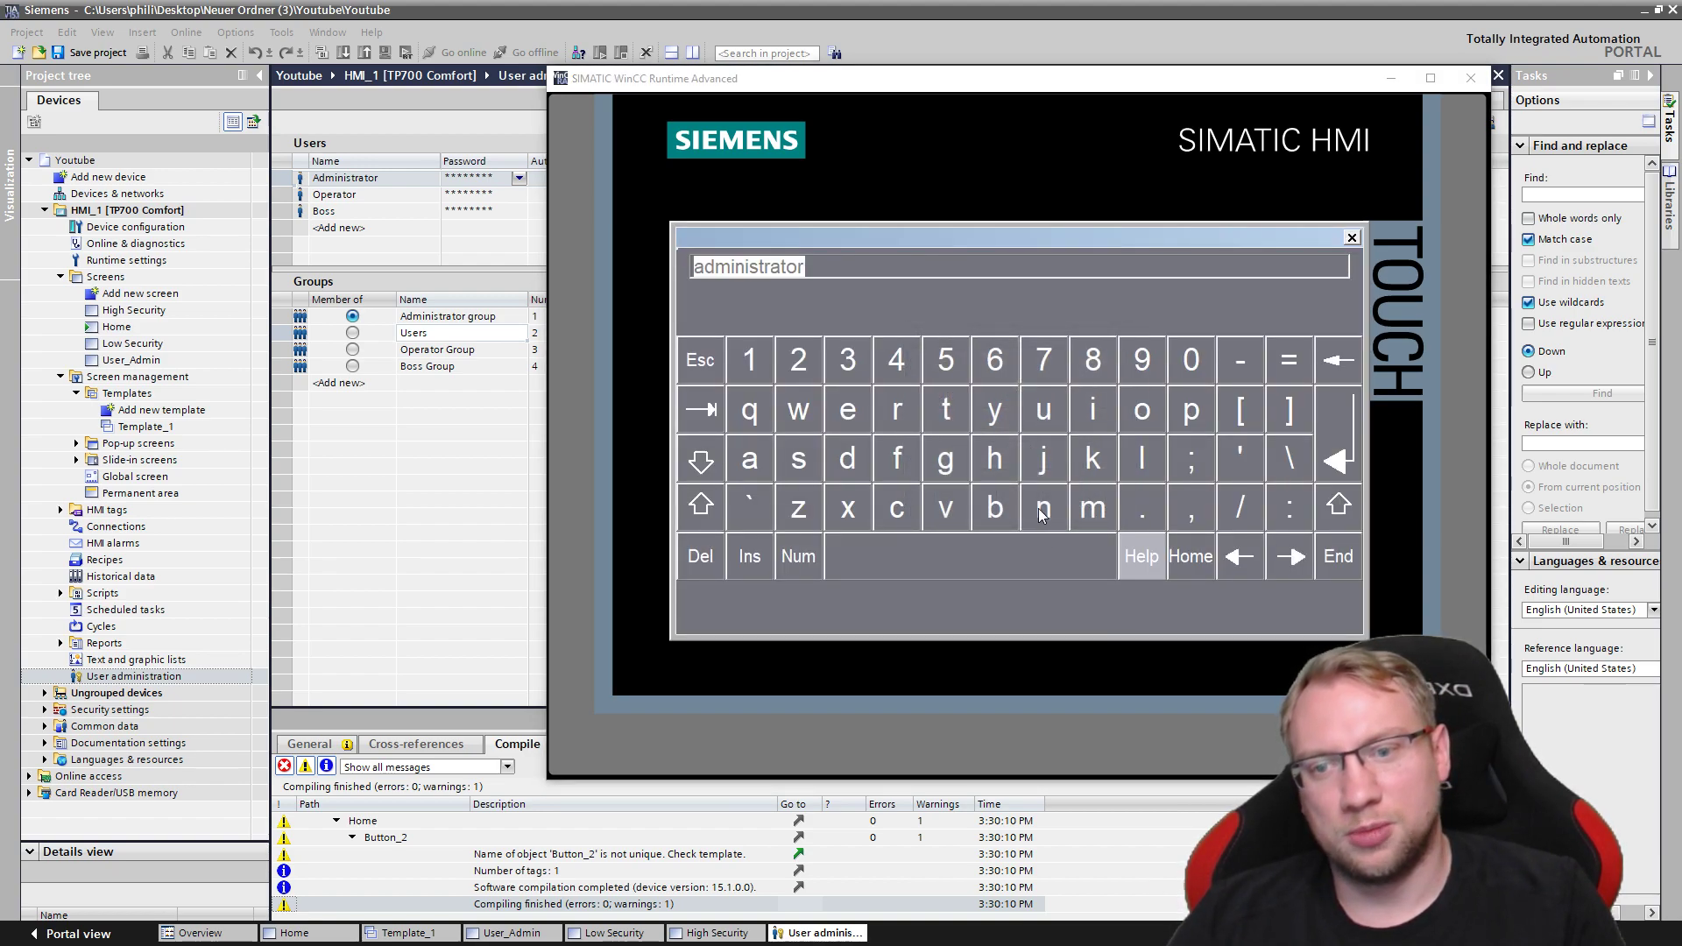
text(new)
click(1332, 447)
click(966, 454)
click(798, 360)
click(847, 360)
click(897, 360)
click(945, 361)
click(1338, 442)
click(963, 508)
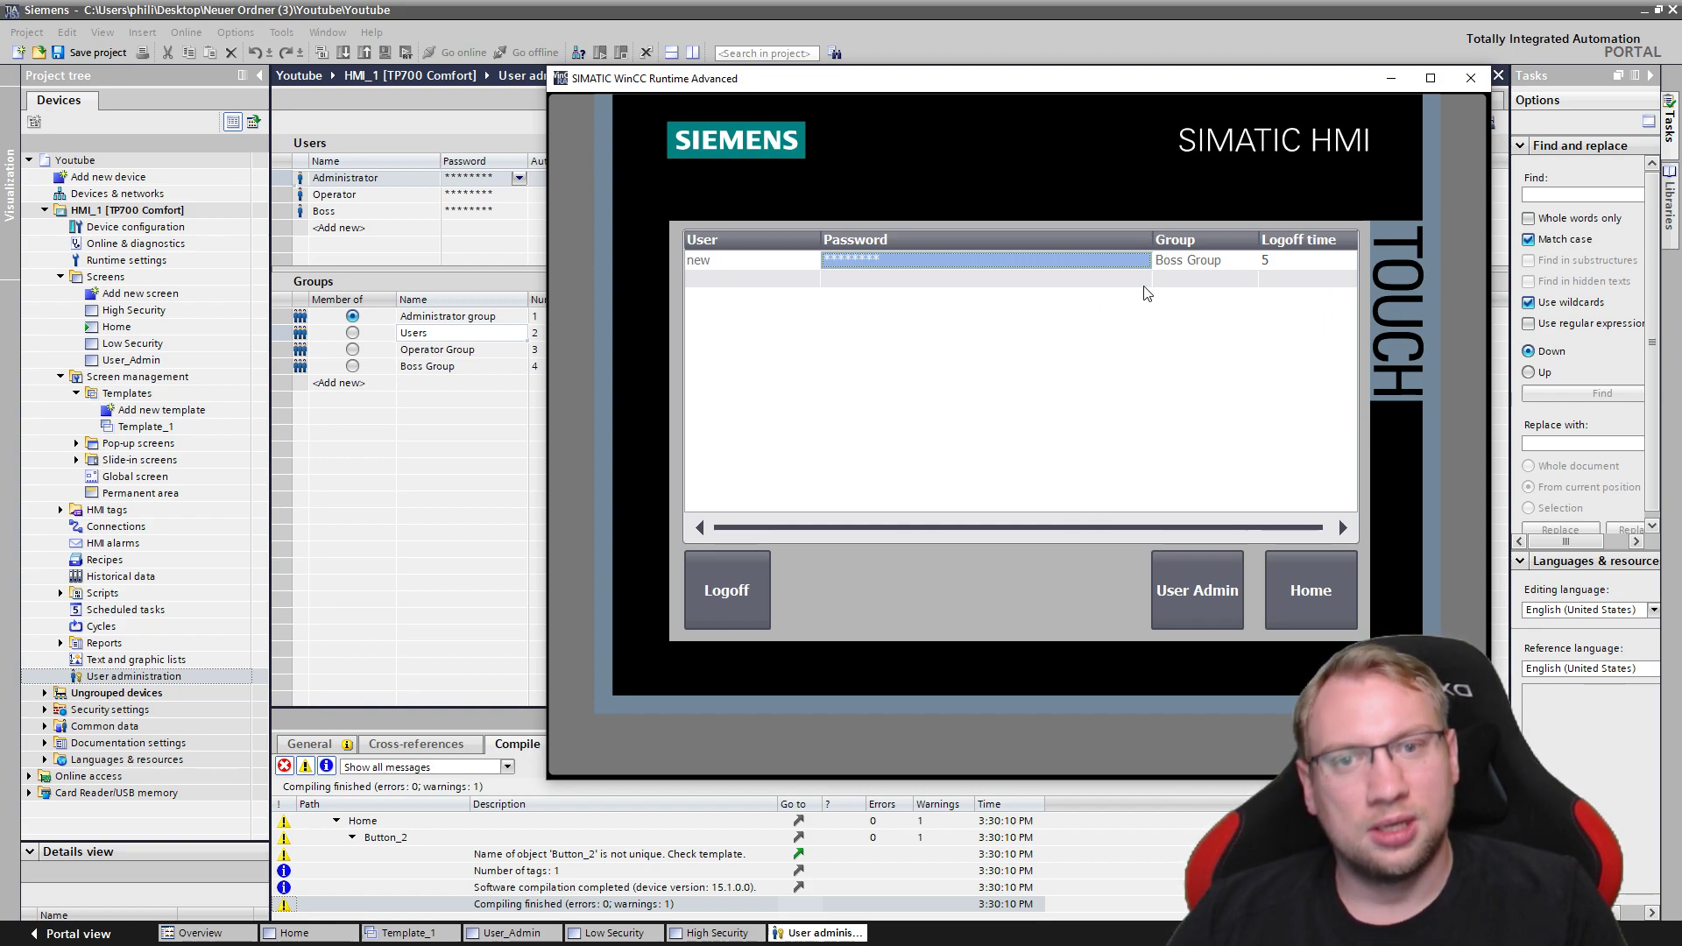
Step: Log off user new, close the runtime, and restart the HMI_1 simulation
click(743, 563)
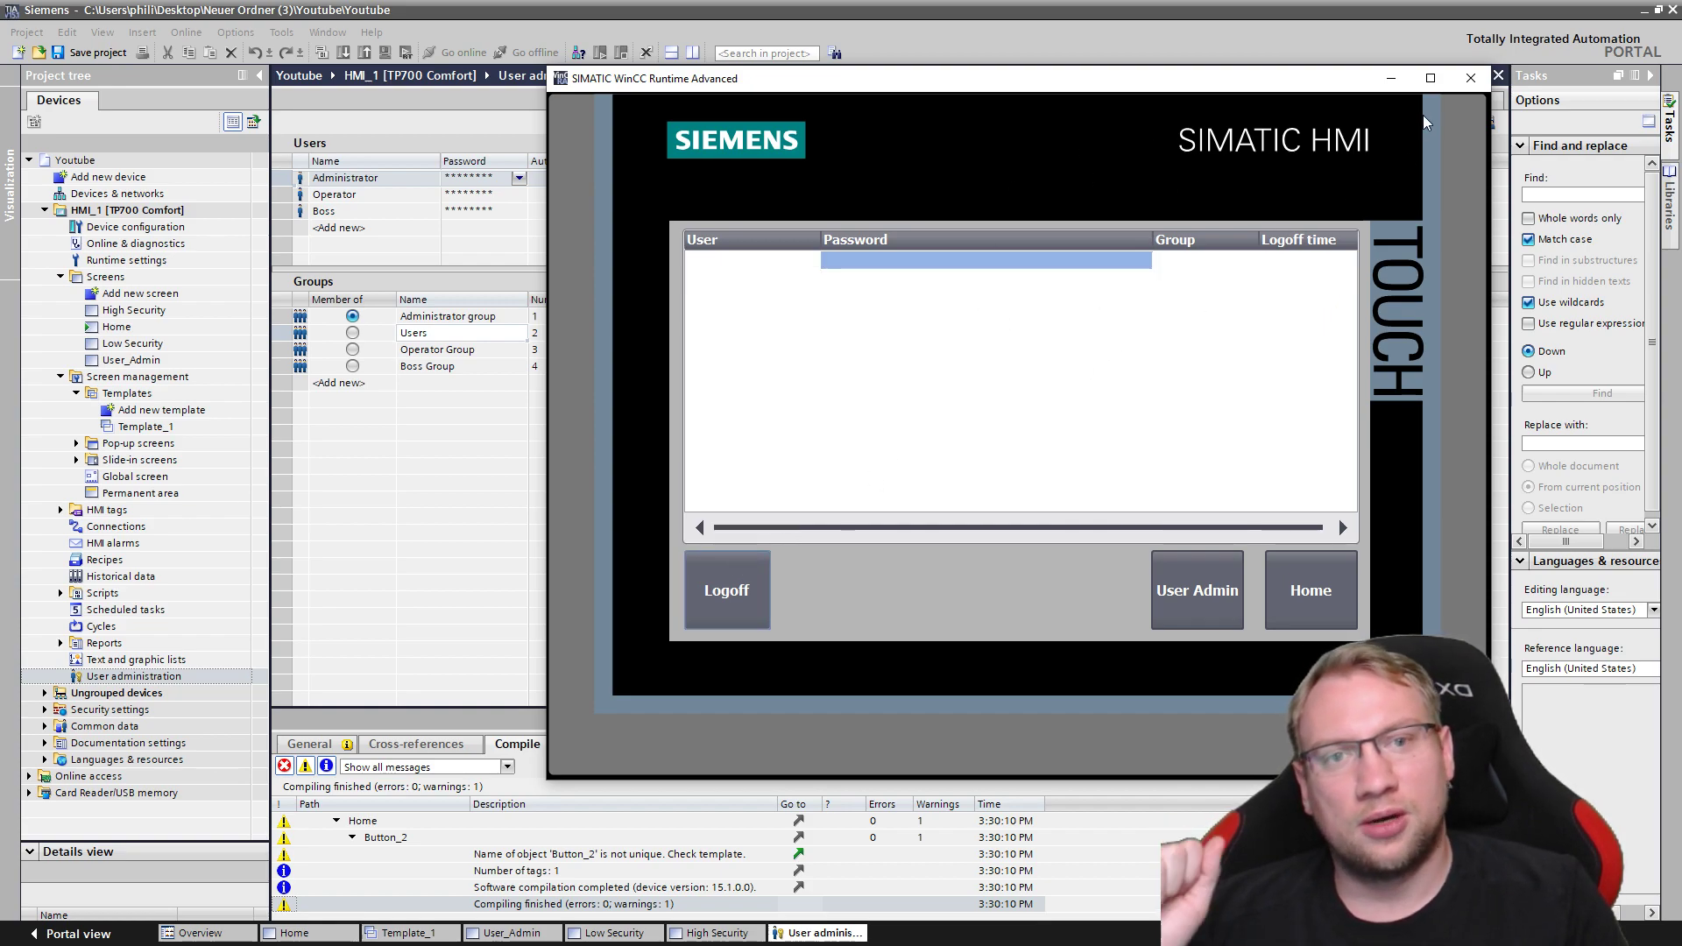
click(1472, 78)
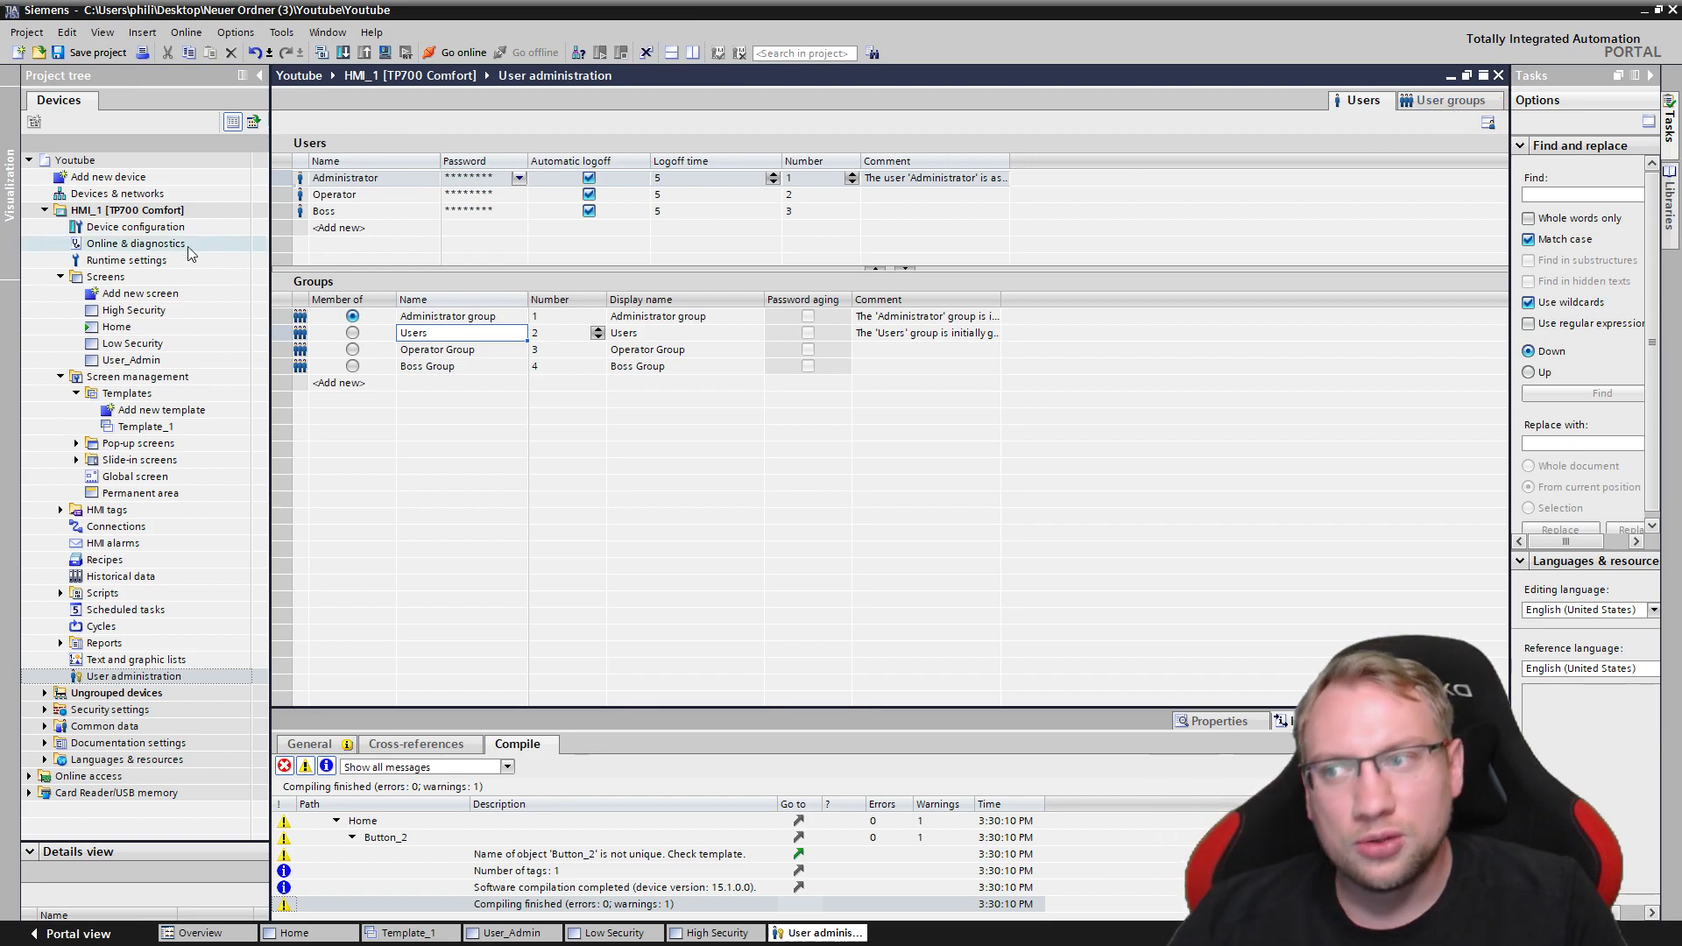
click(127, 210)
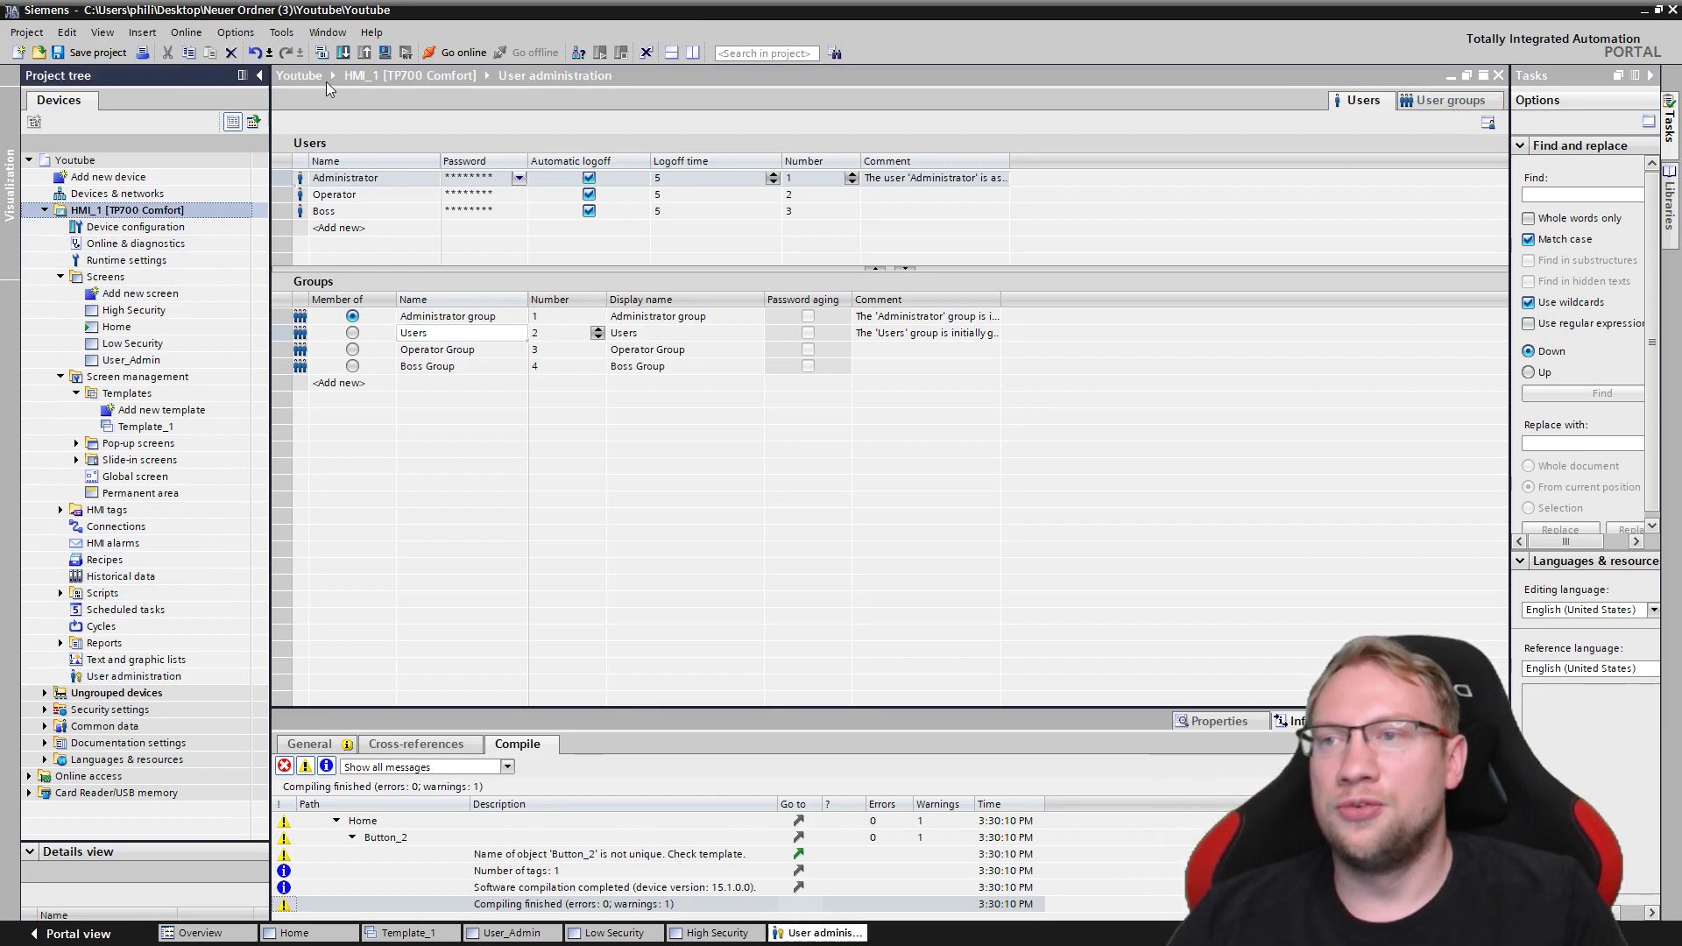
click(385, 52)
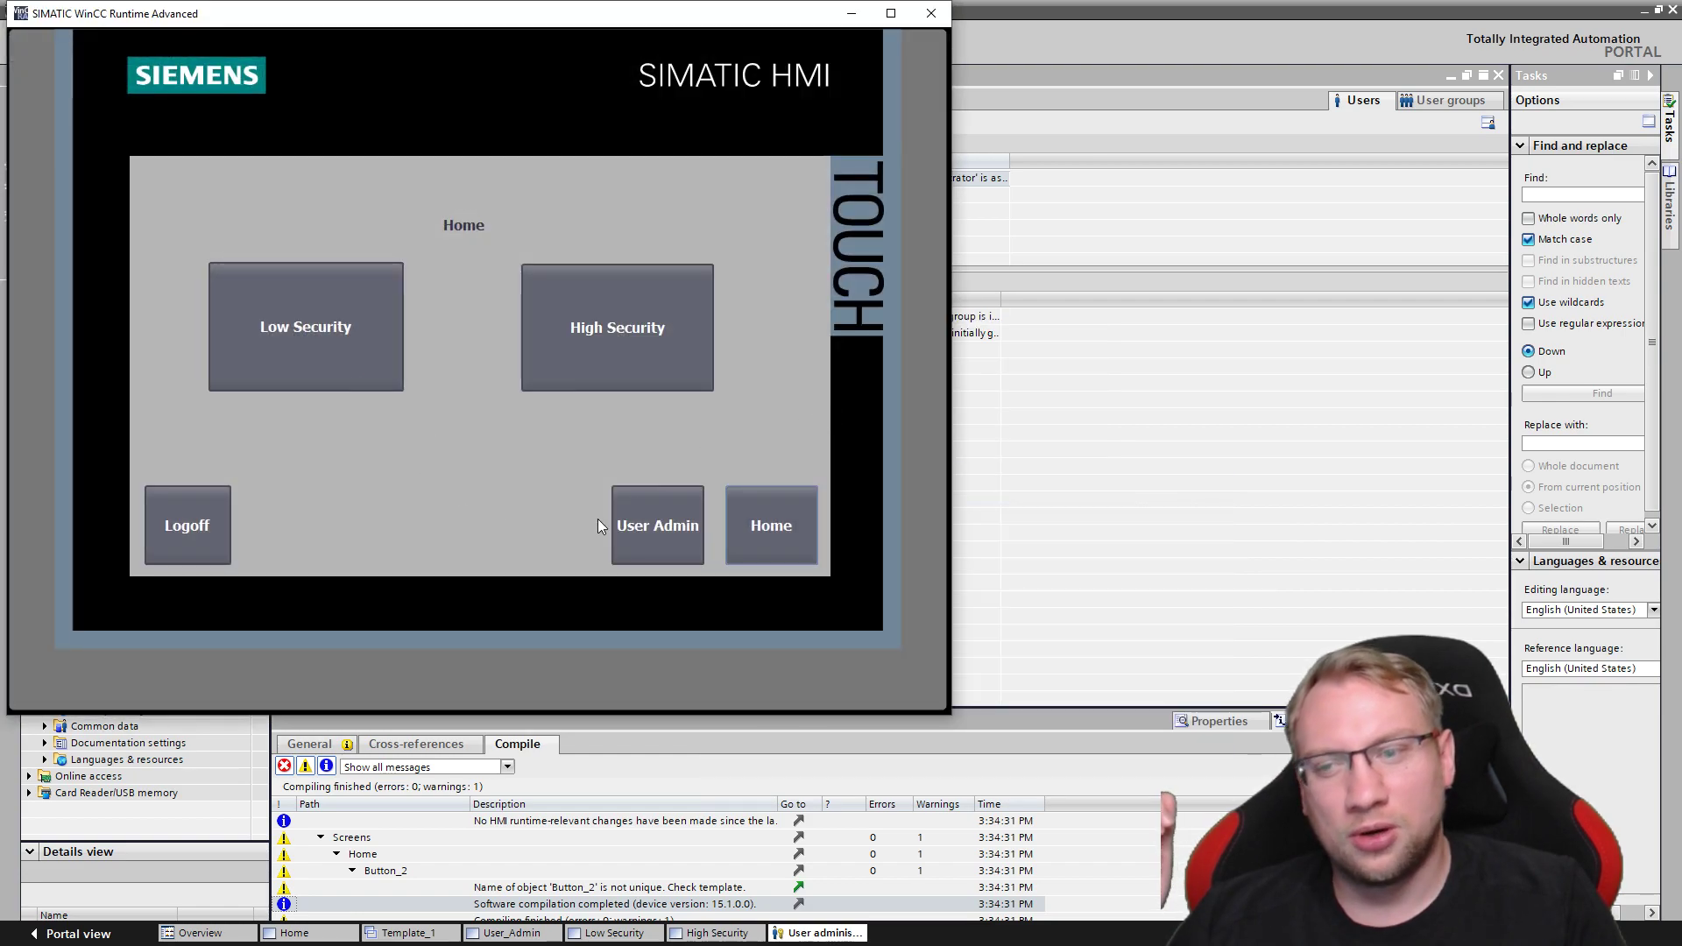
Step: Log in to the restarted runtime as administrator, then move its window aside to expose the project tree
click(653, 526)
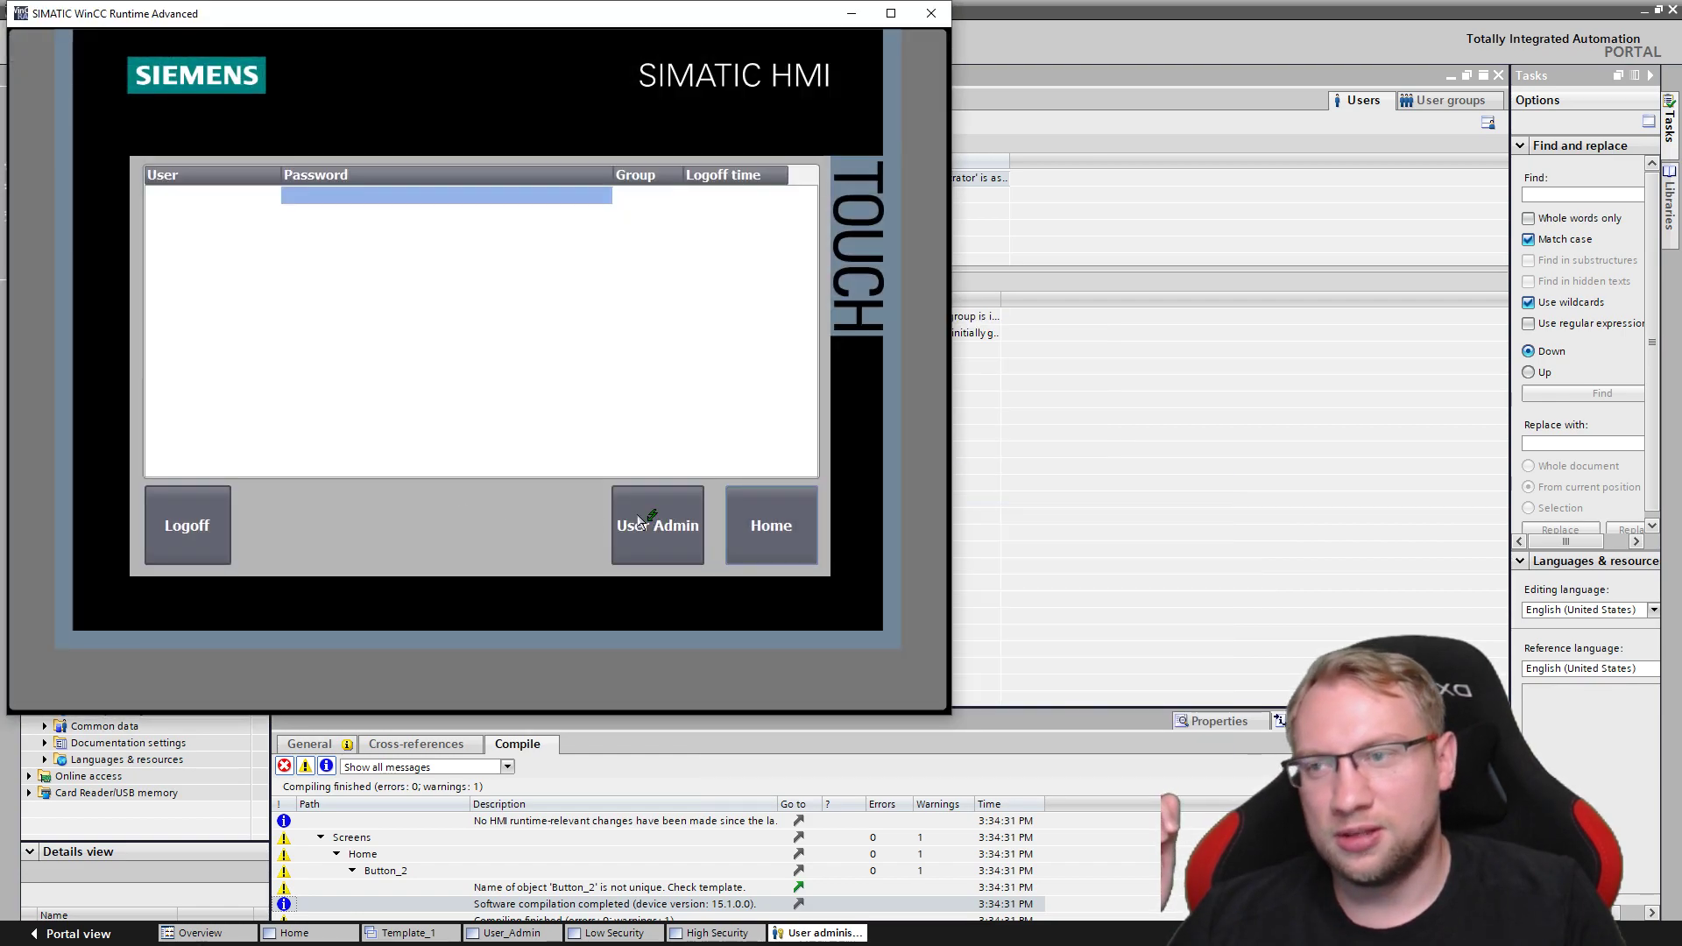
text(administrator)
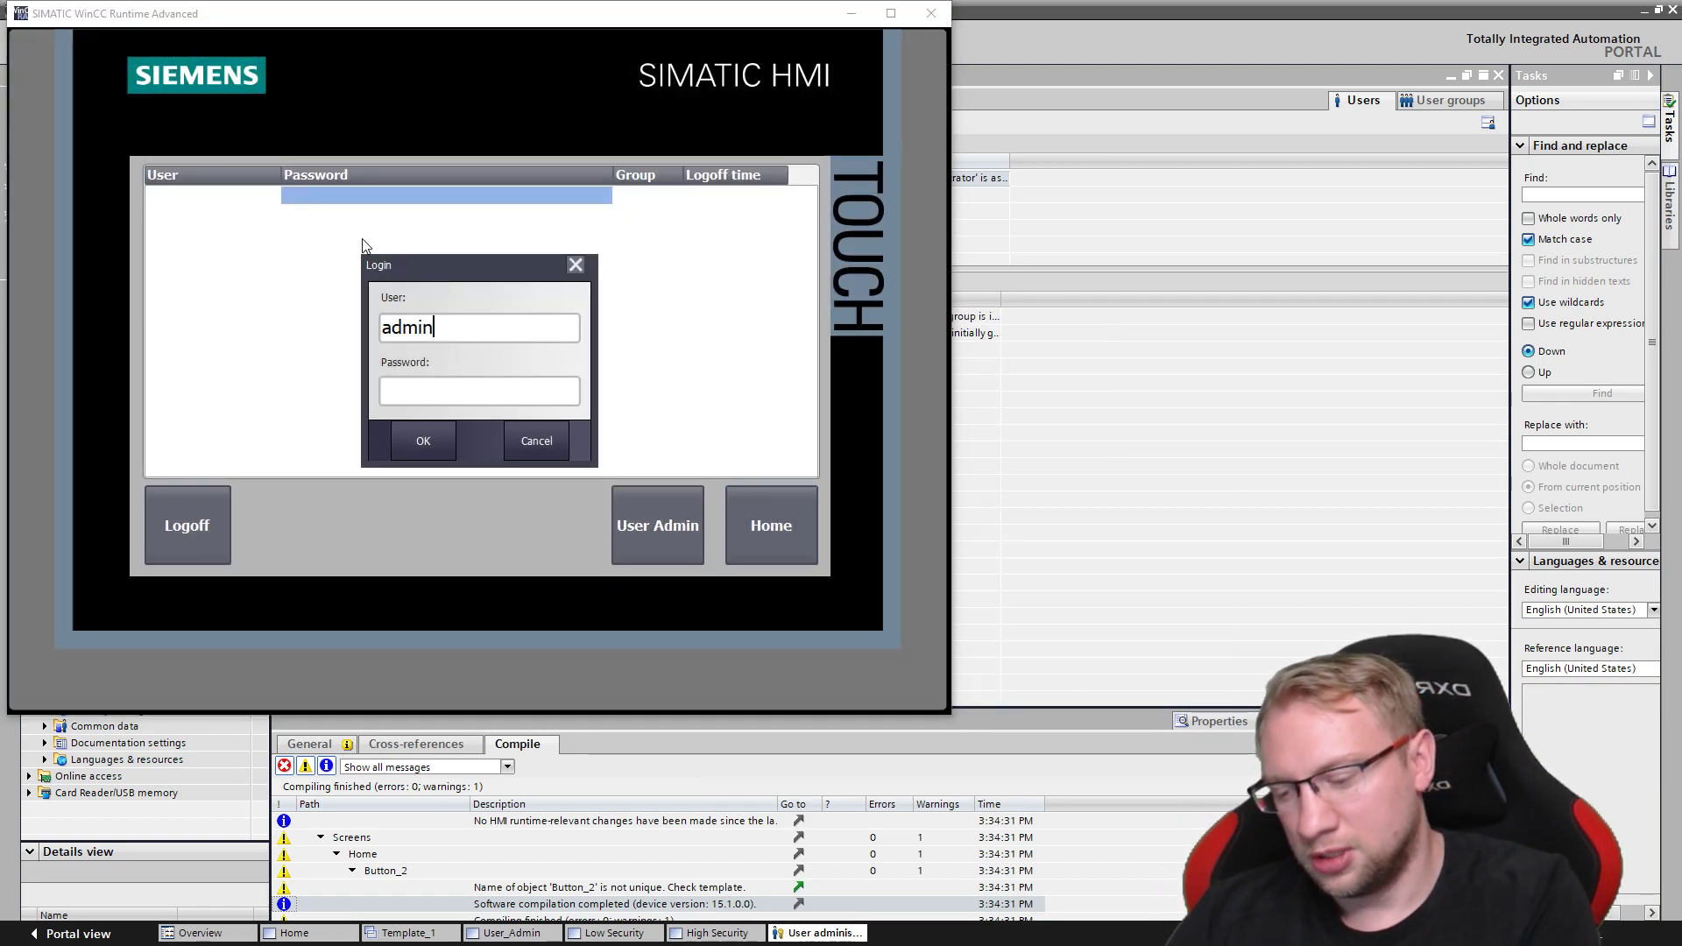
key(Tab)
text(password)
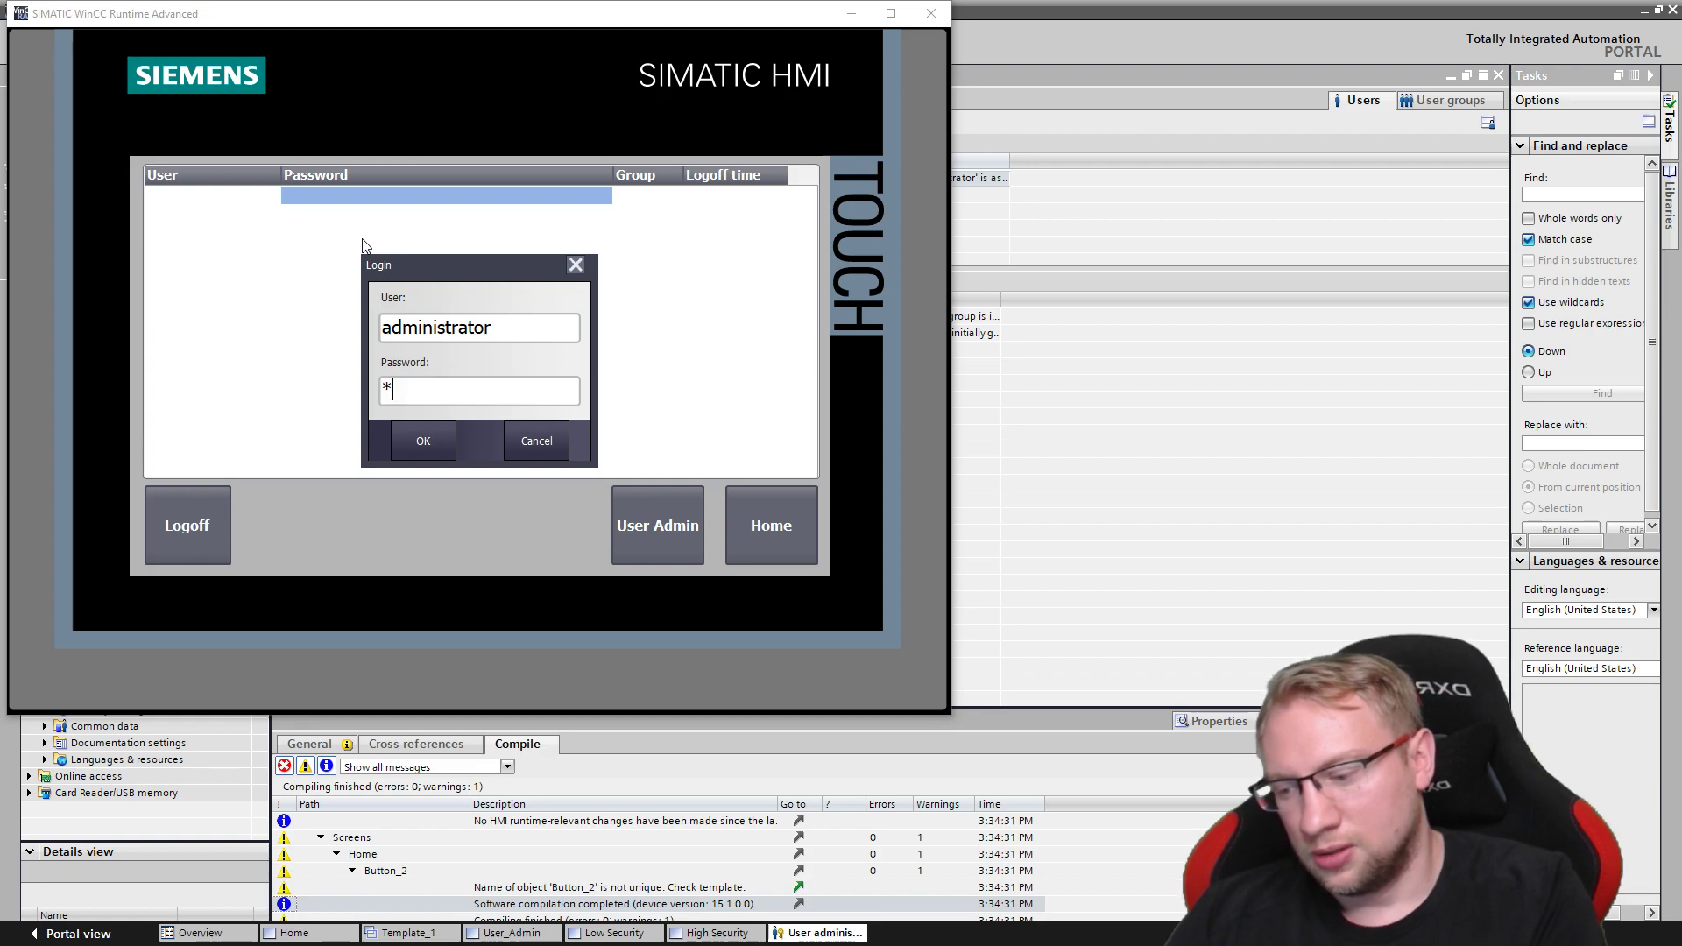
click(444, 446)
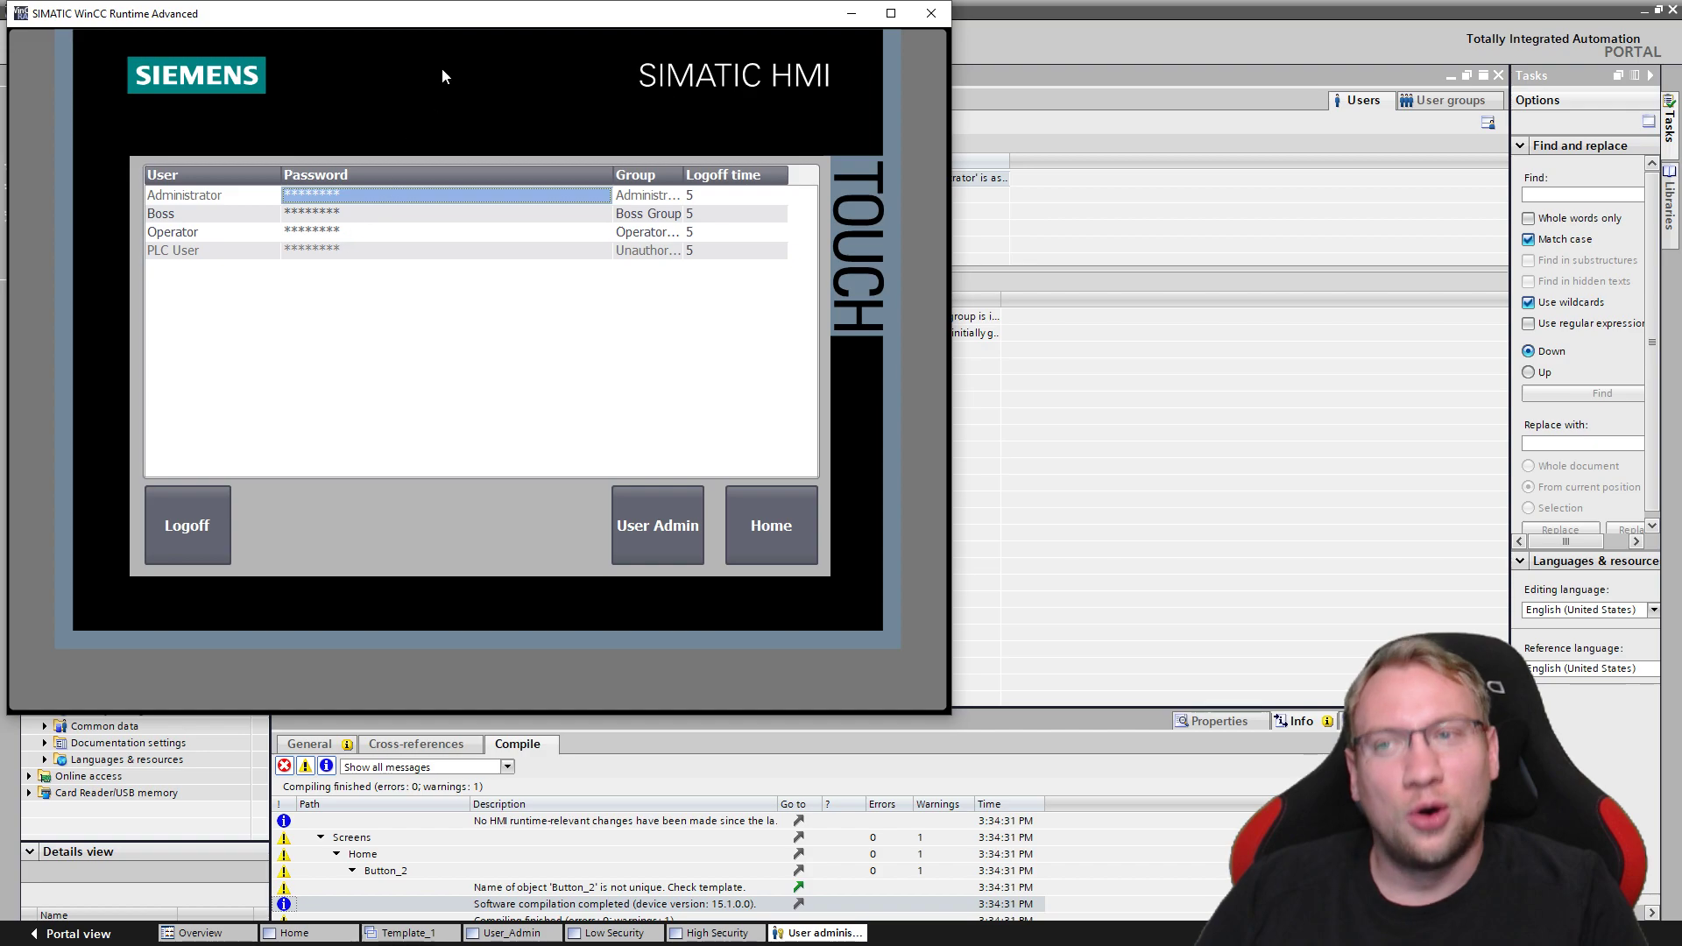
drag(489, 20, 765, 41)
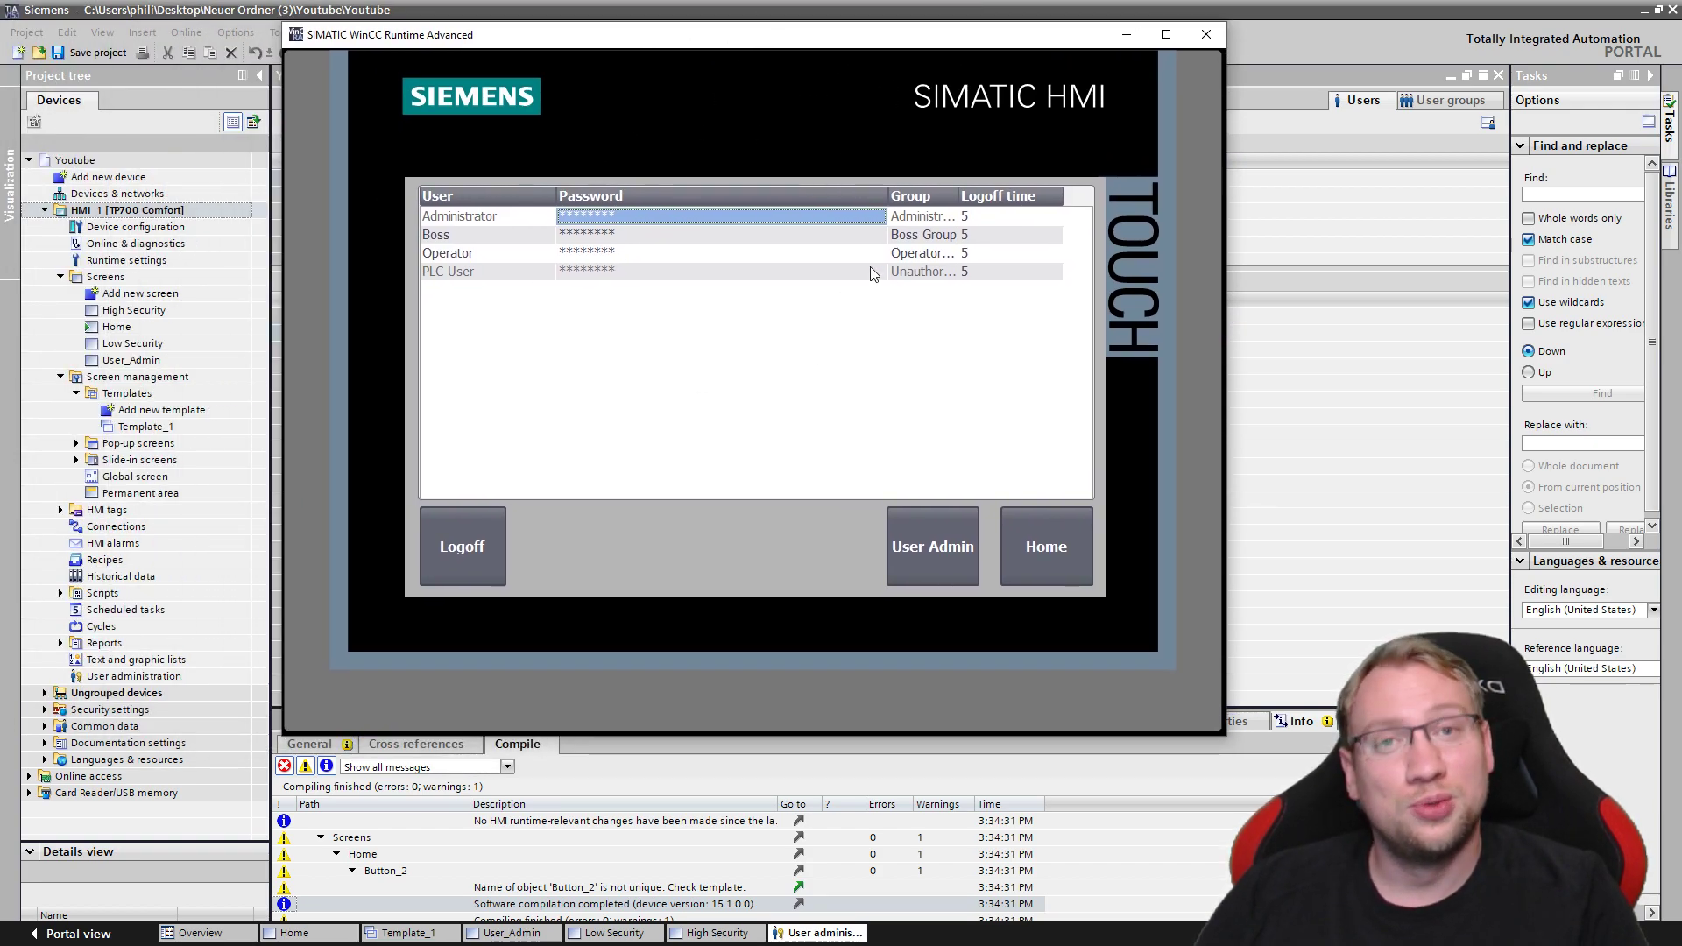